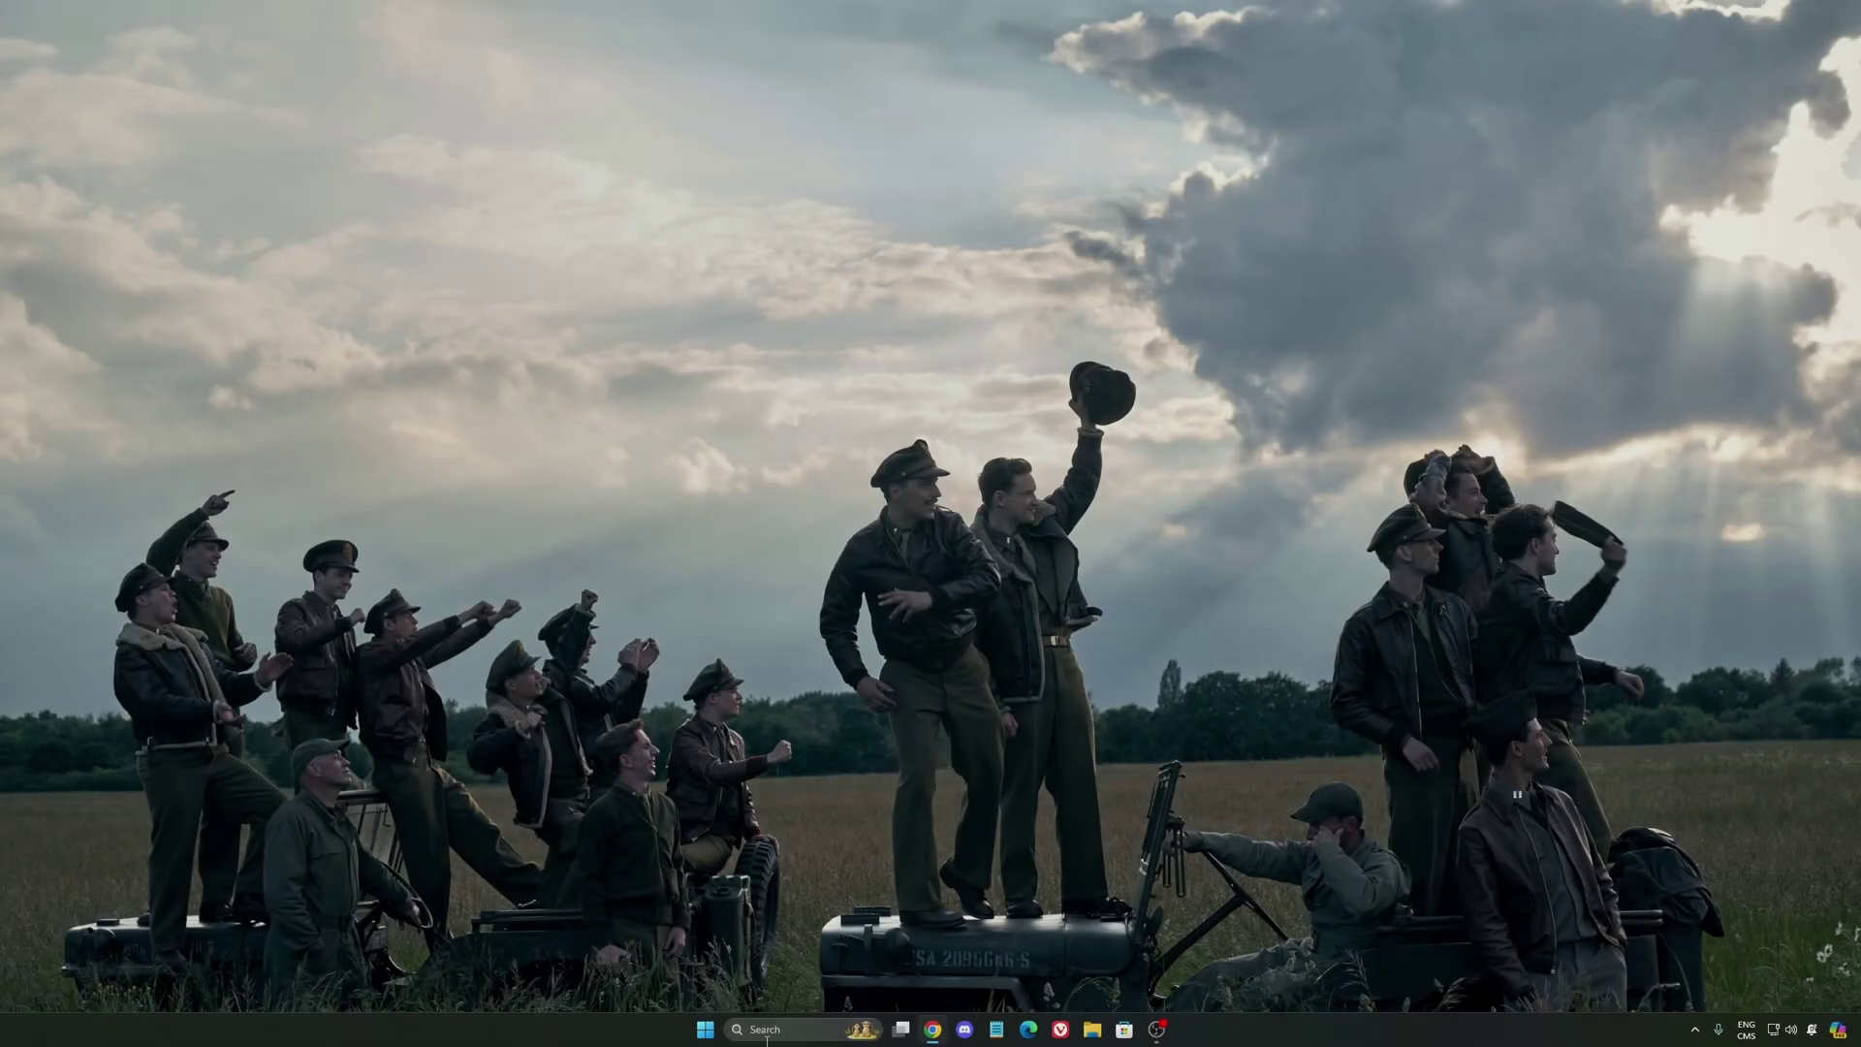
# Step: Launch Windows Settings from search and go to Gaming > Game Bar, where controller access is Off
pyautogui.click(766, 1030)
pyautogui.write('settingsti')
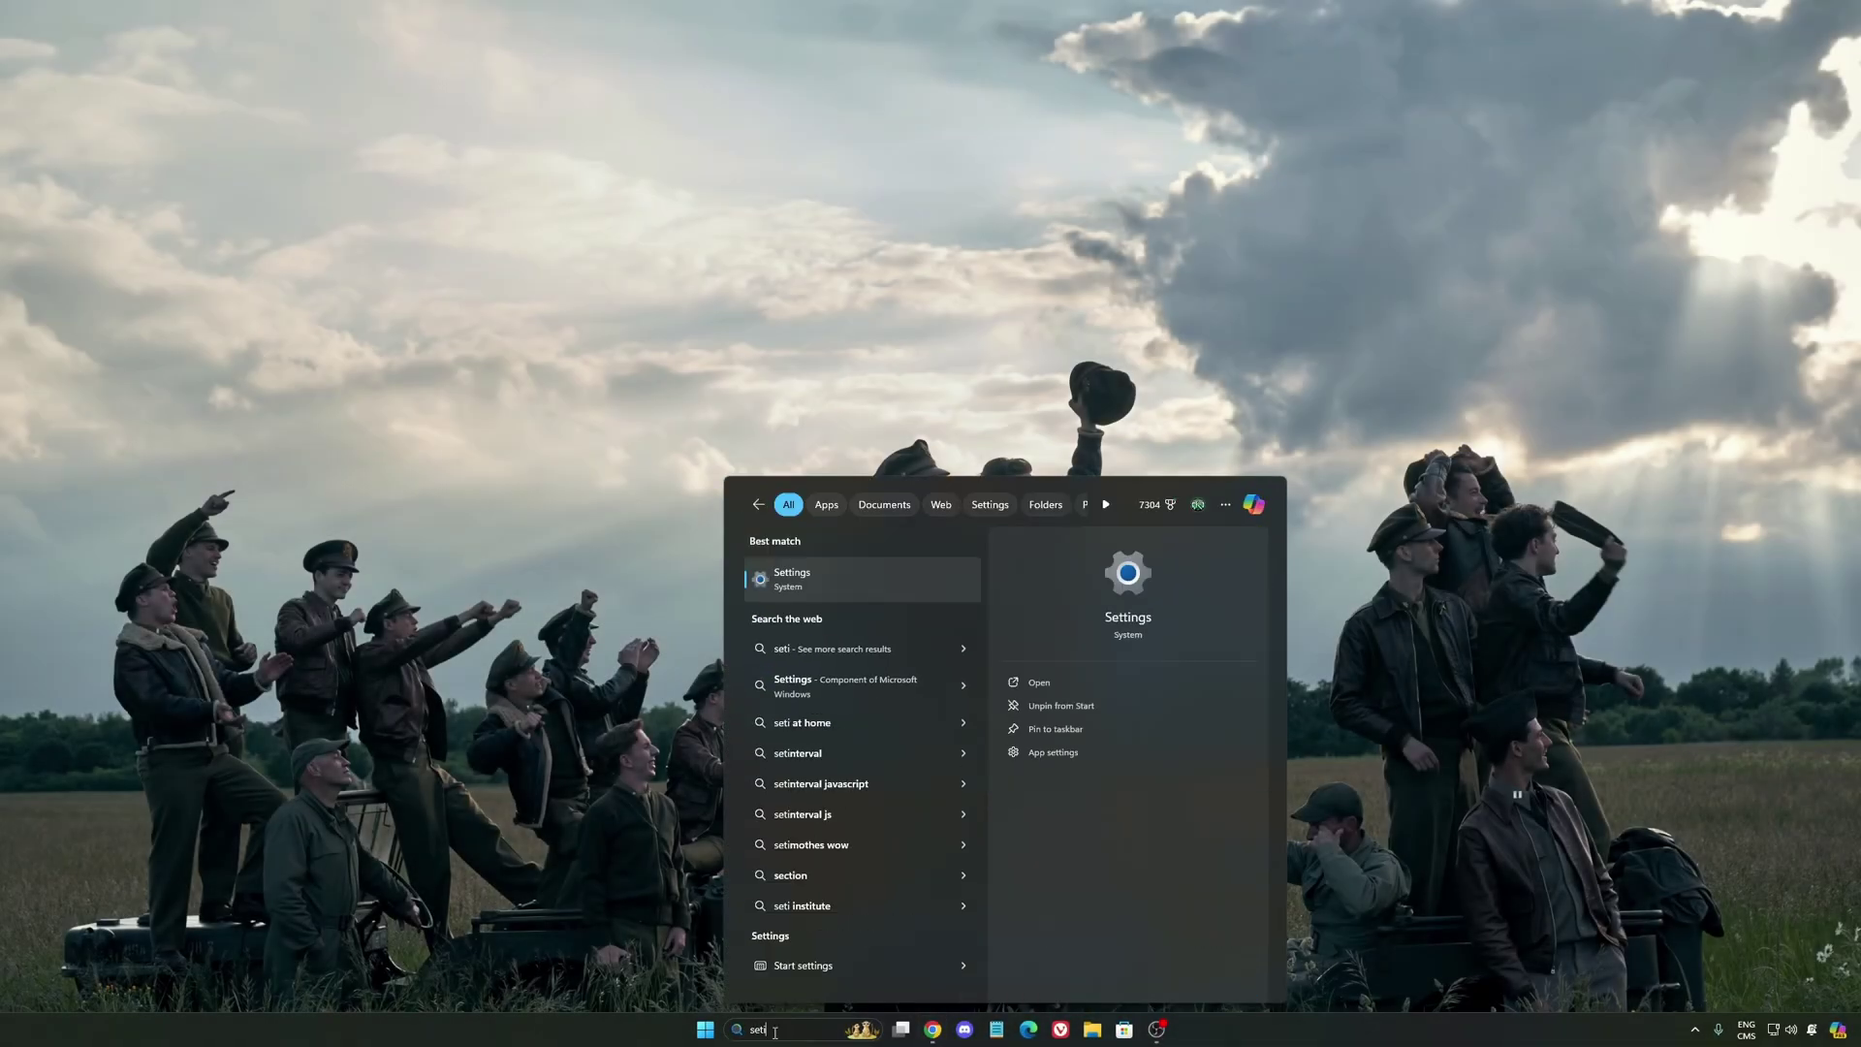
pyautogui.press('Return')
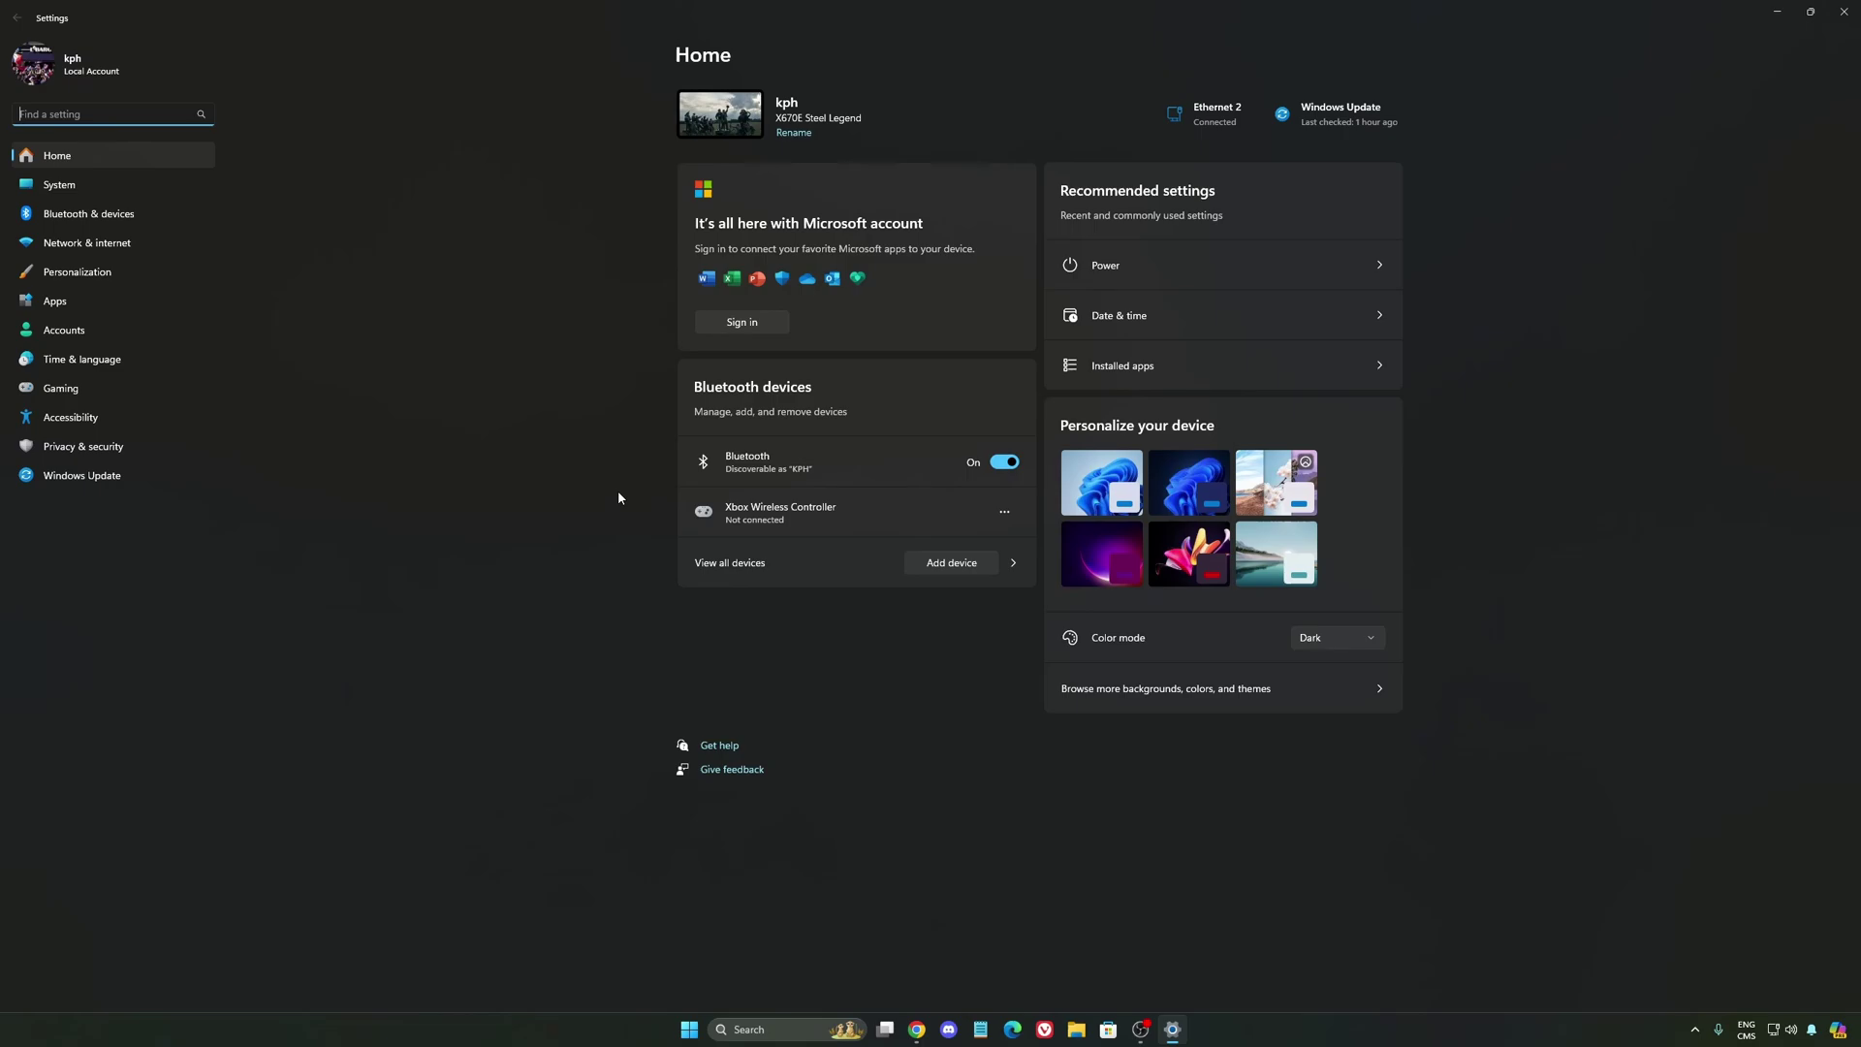
pyautogui.click(96, 388)
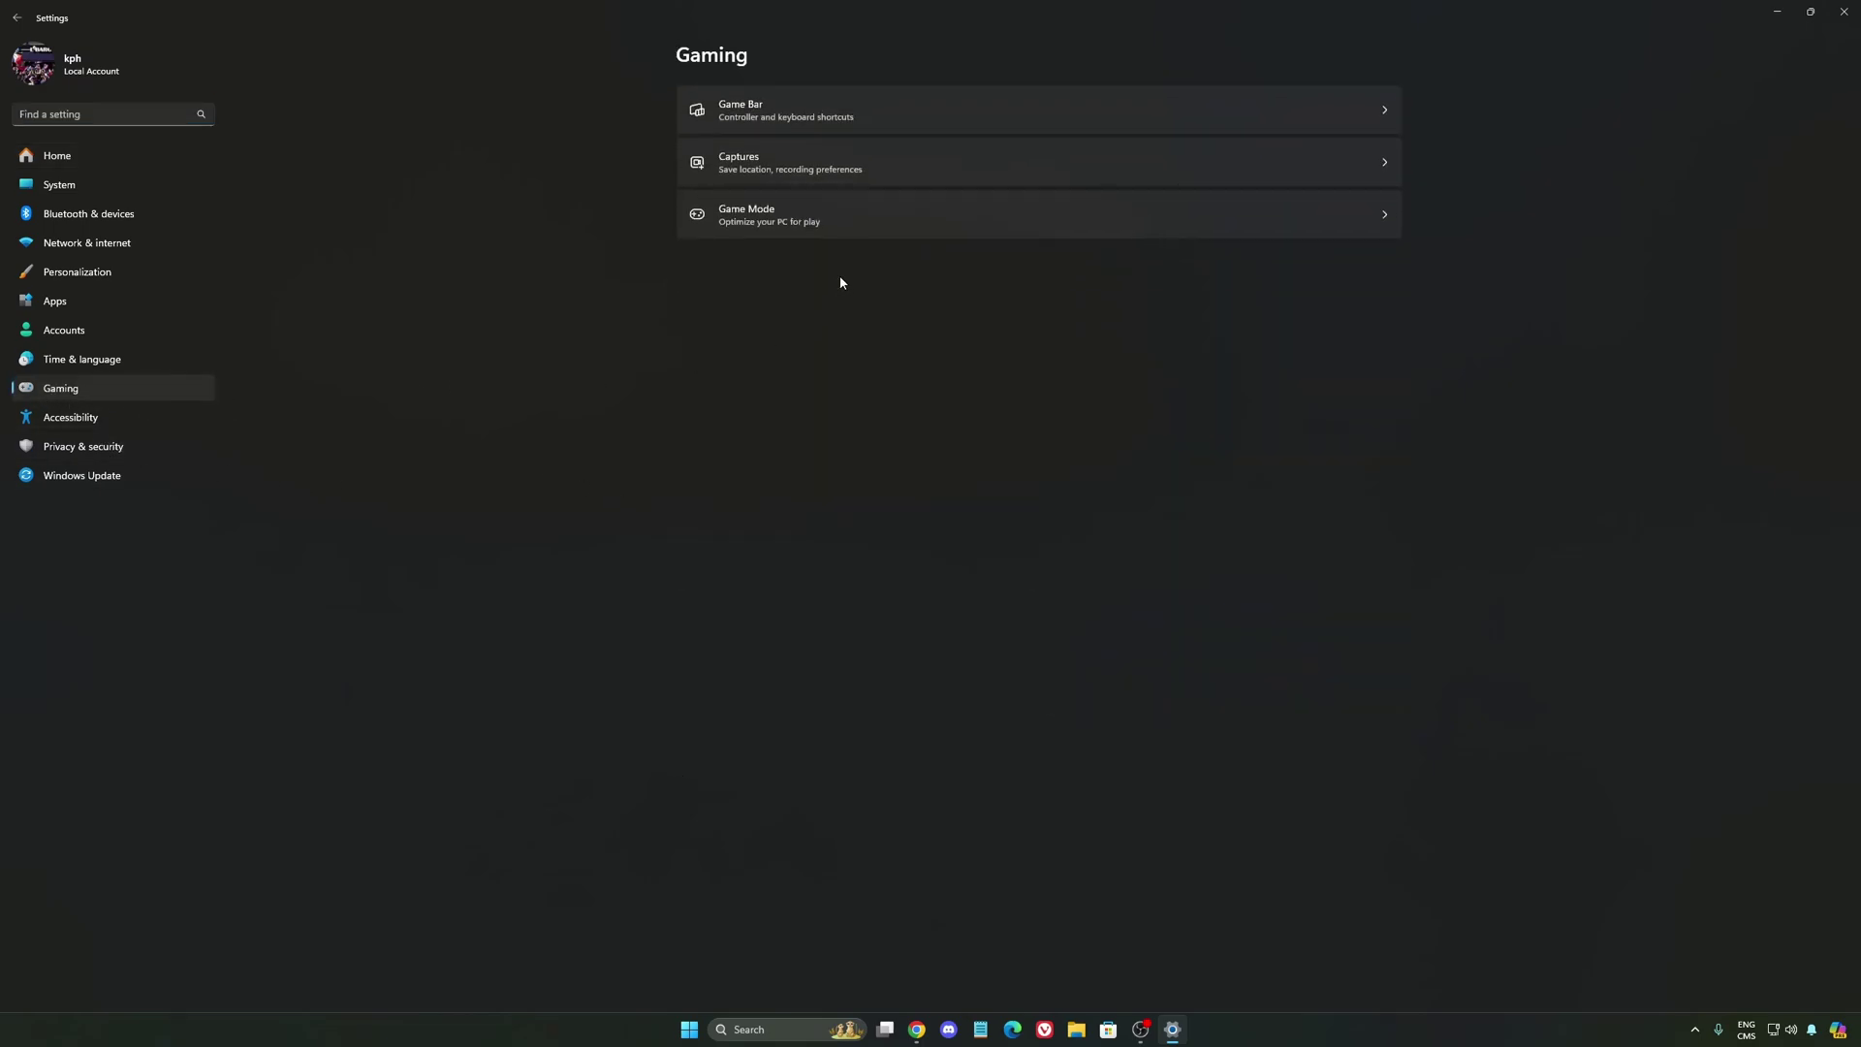
pyautogui.click(747, 113)
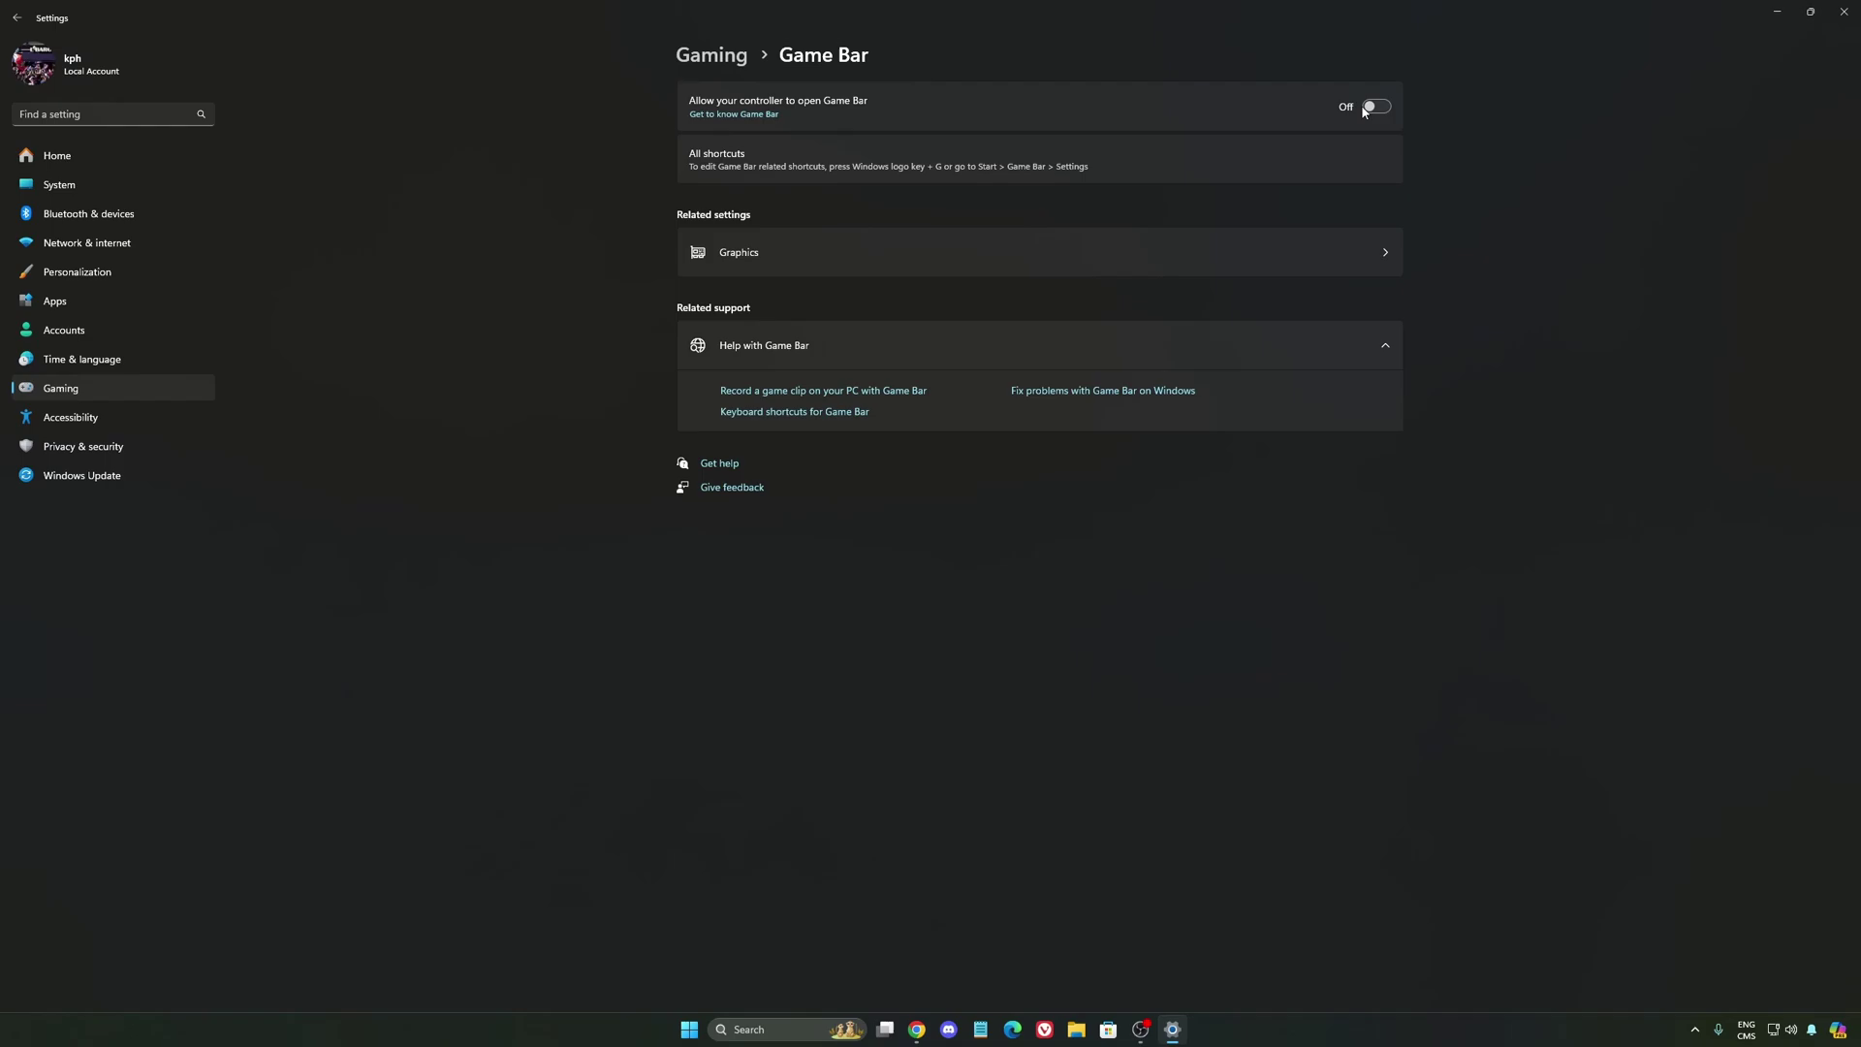
# Step: Review the default graphics and Captures settings, then open the Game Mode page showing Game Mode On
pyautogui.click(872, 258)
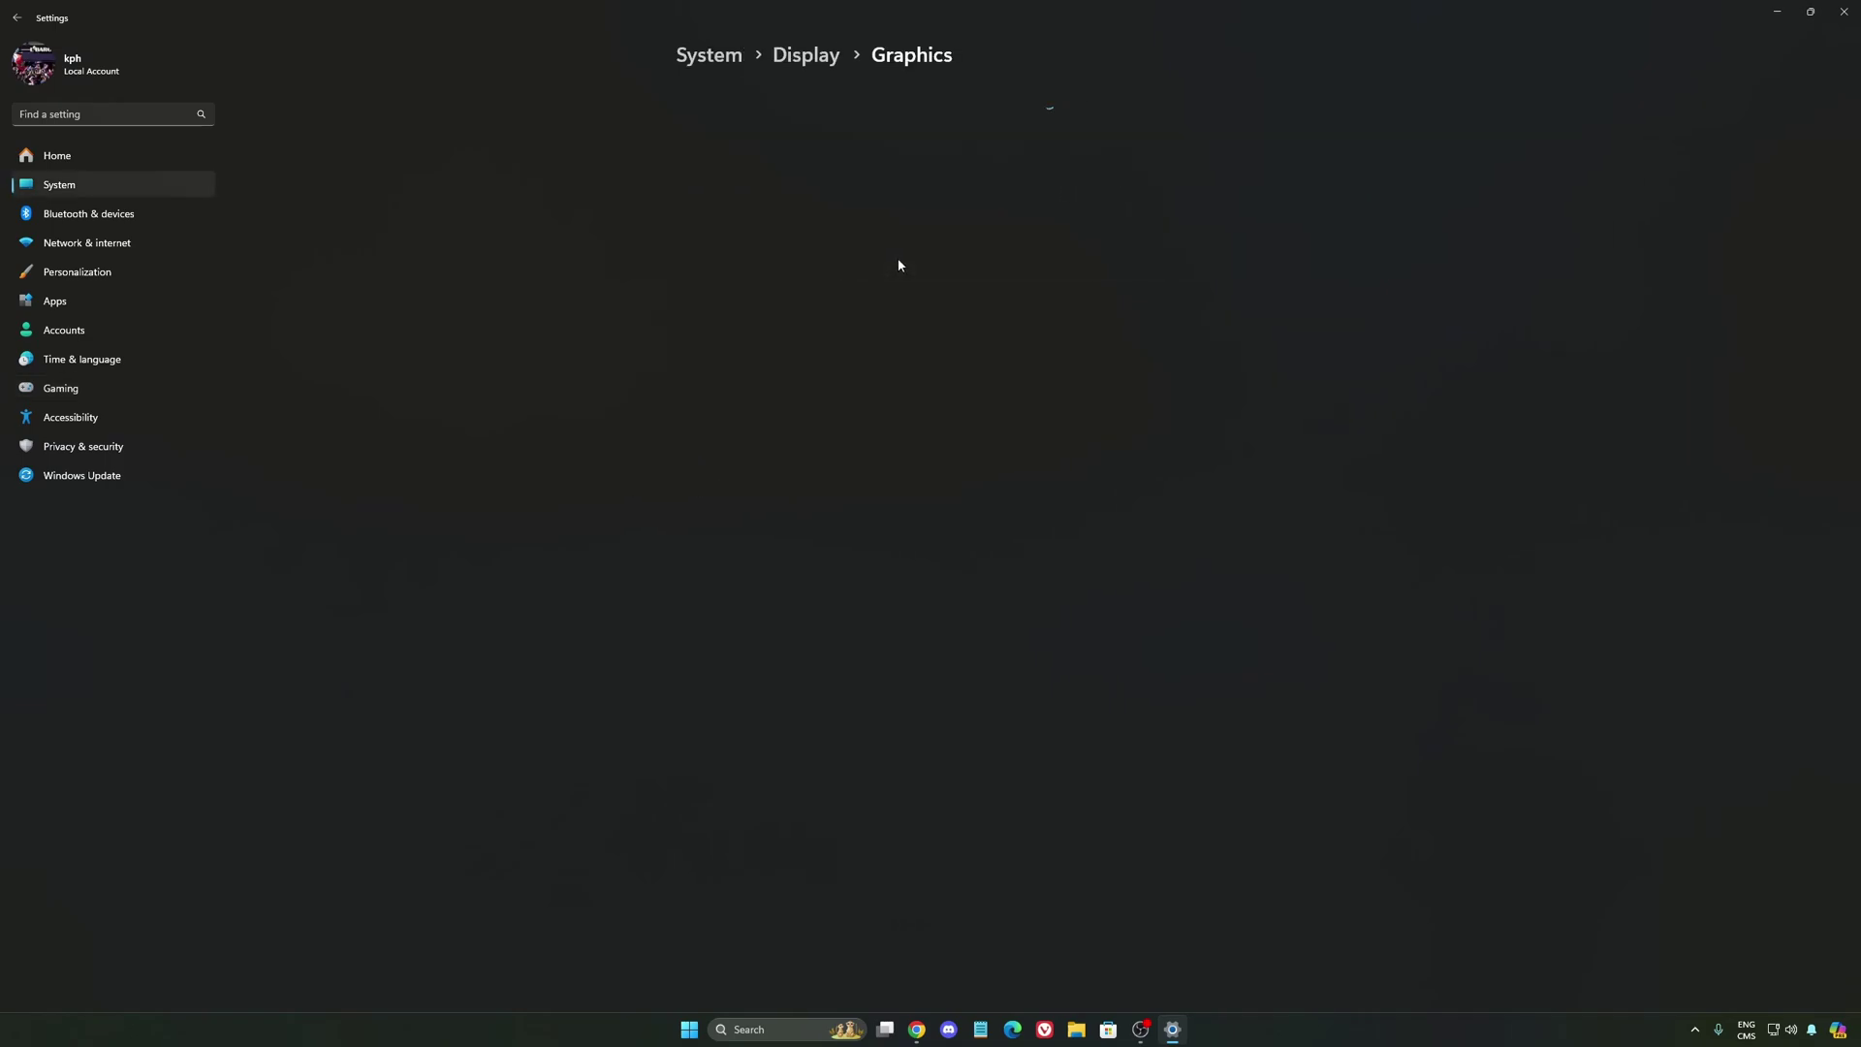
pyautogui.click(766, 128)
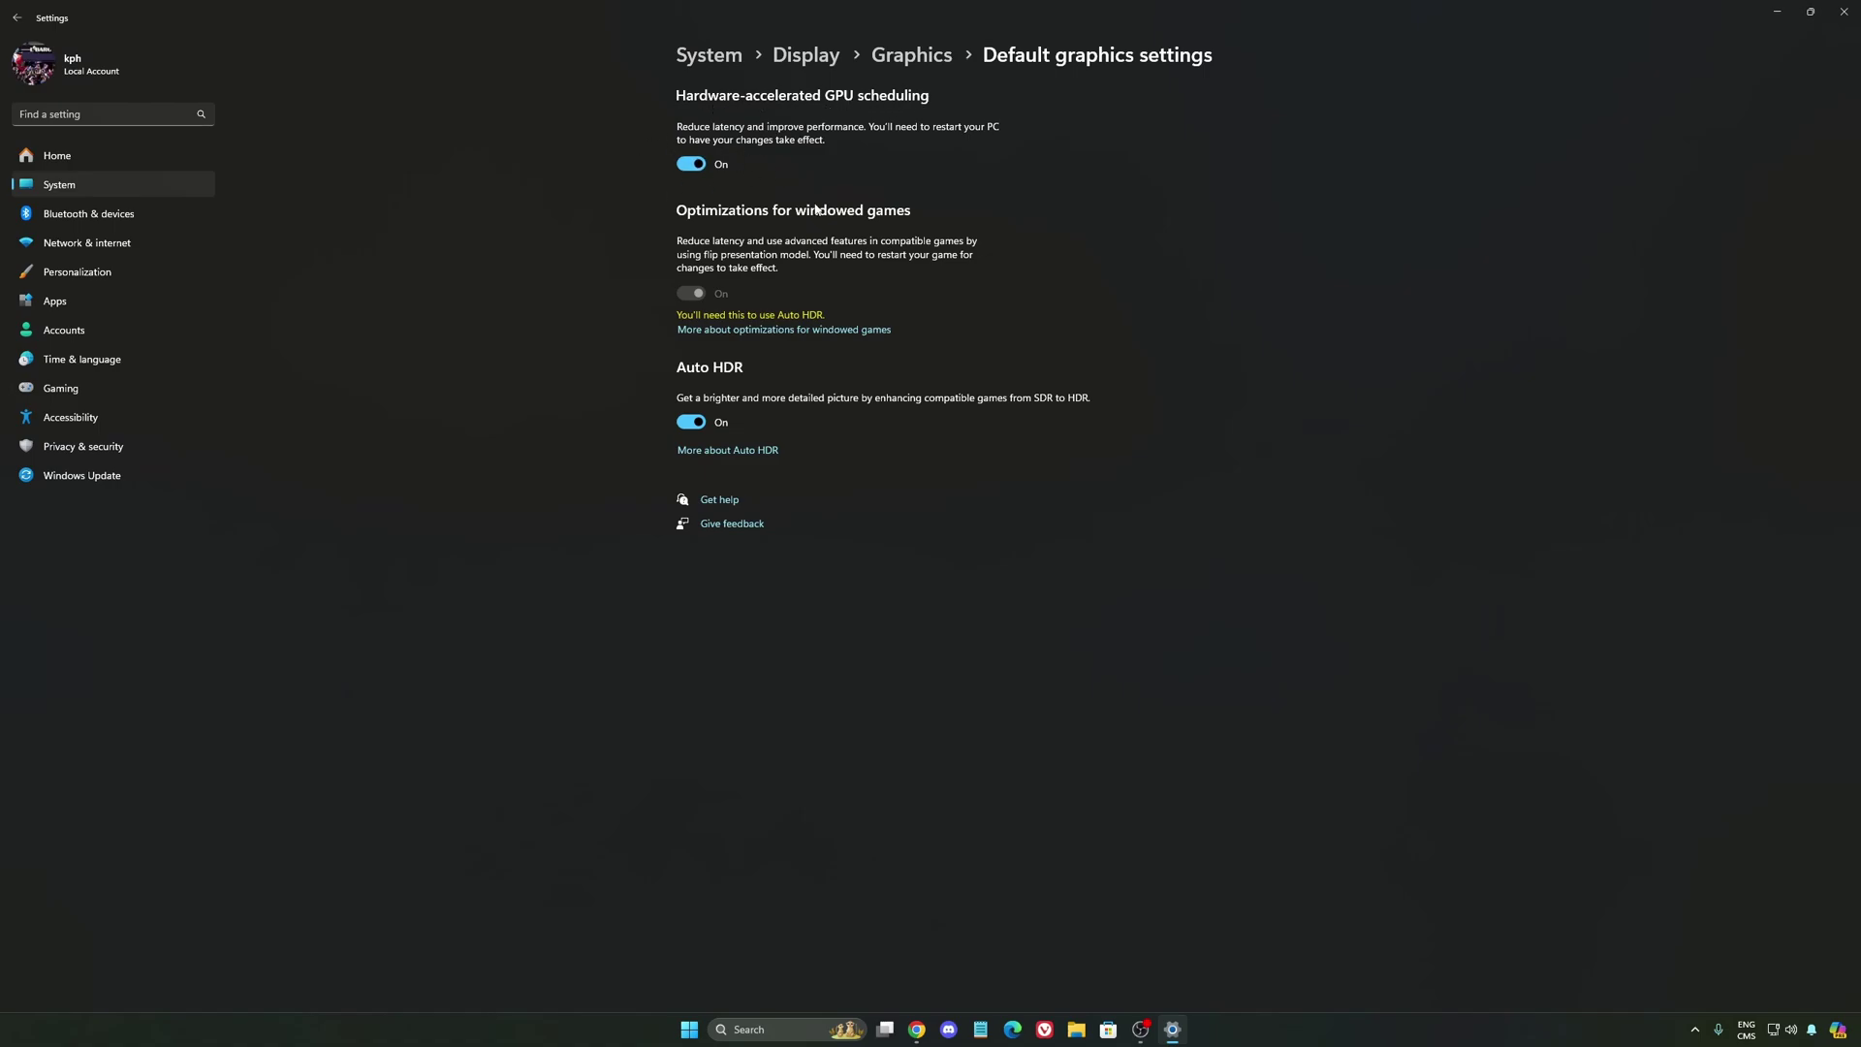
pyautogui.click(134, 394)
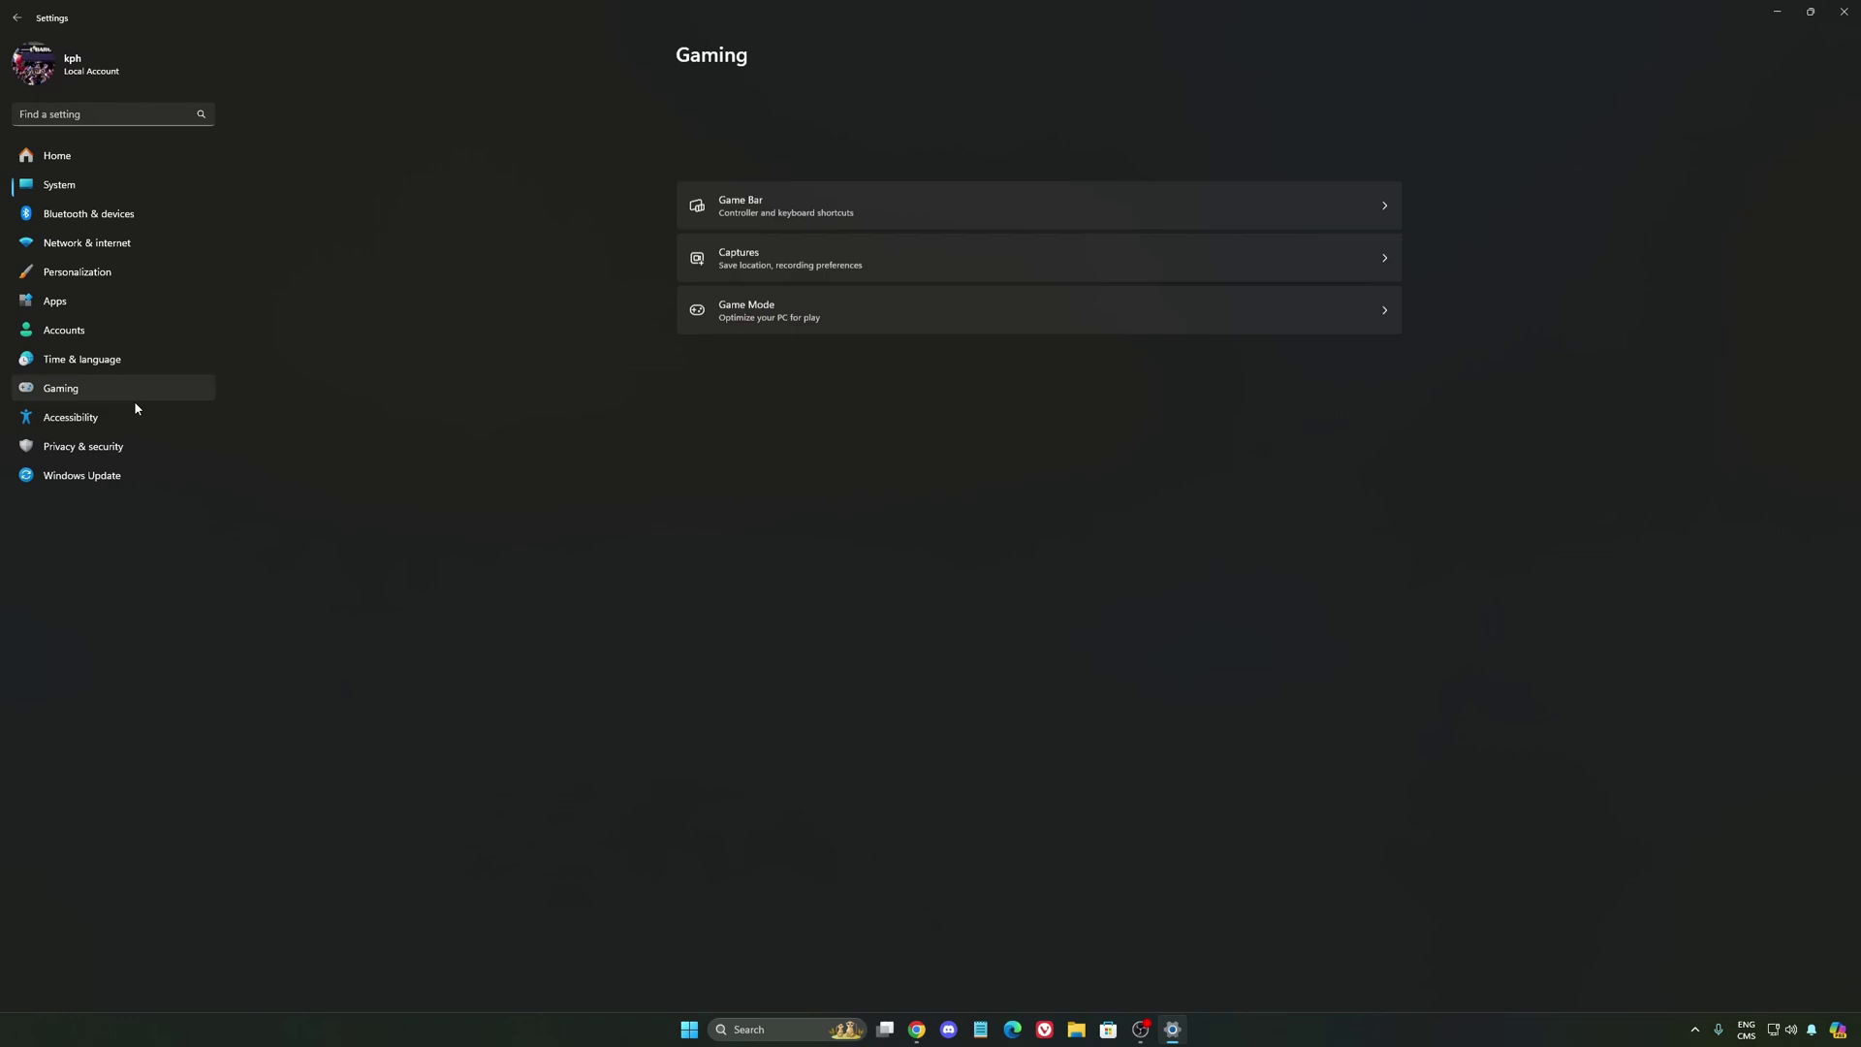
pyautogui.click(922, 174)
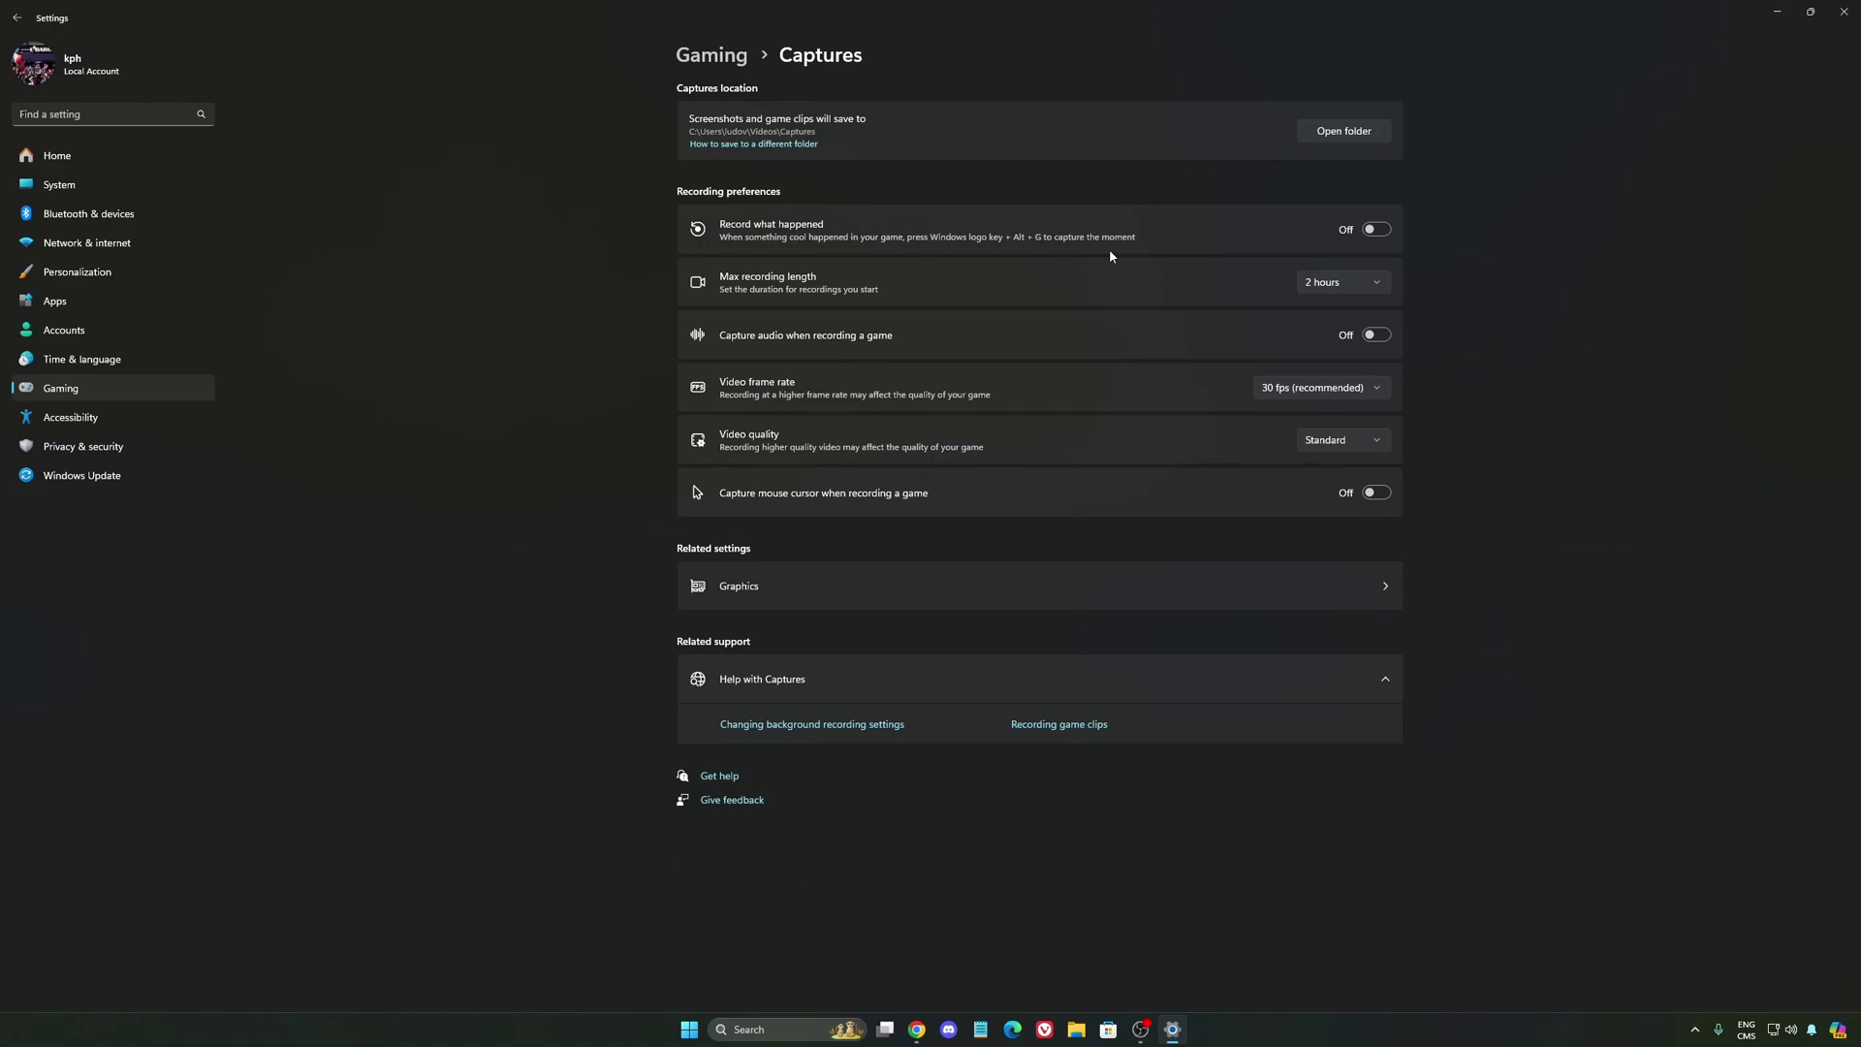
pyautogui.click(105, 391)
pyautogui.click(859, 213)
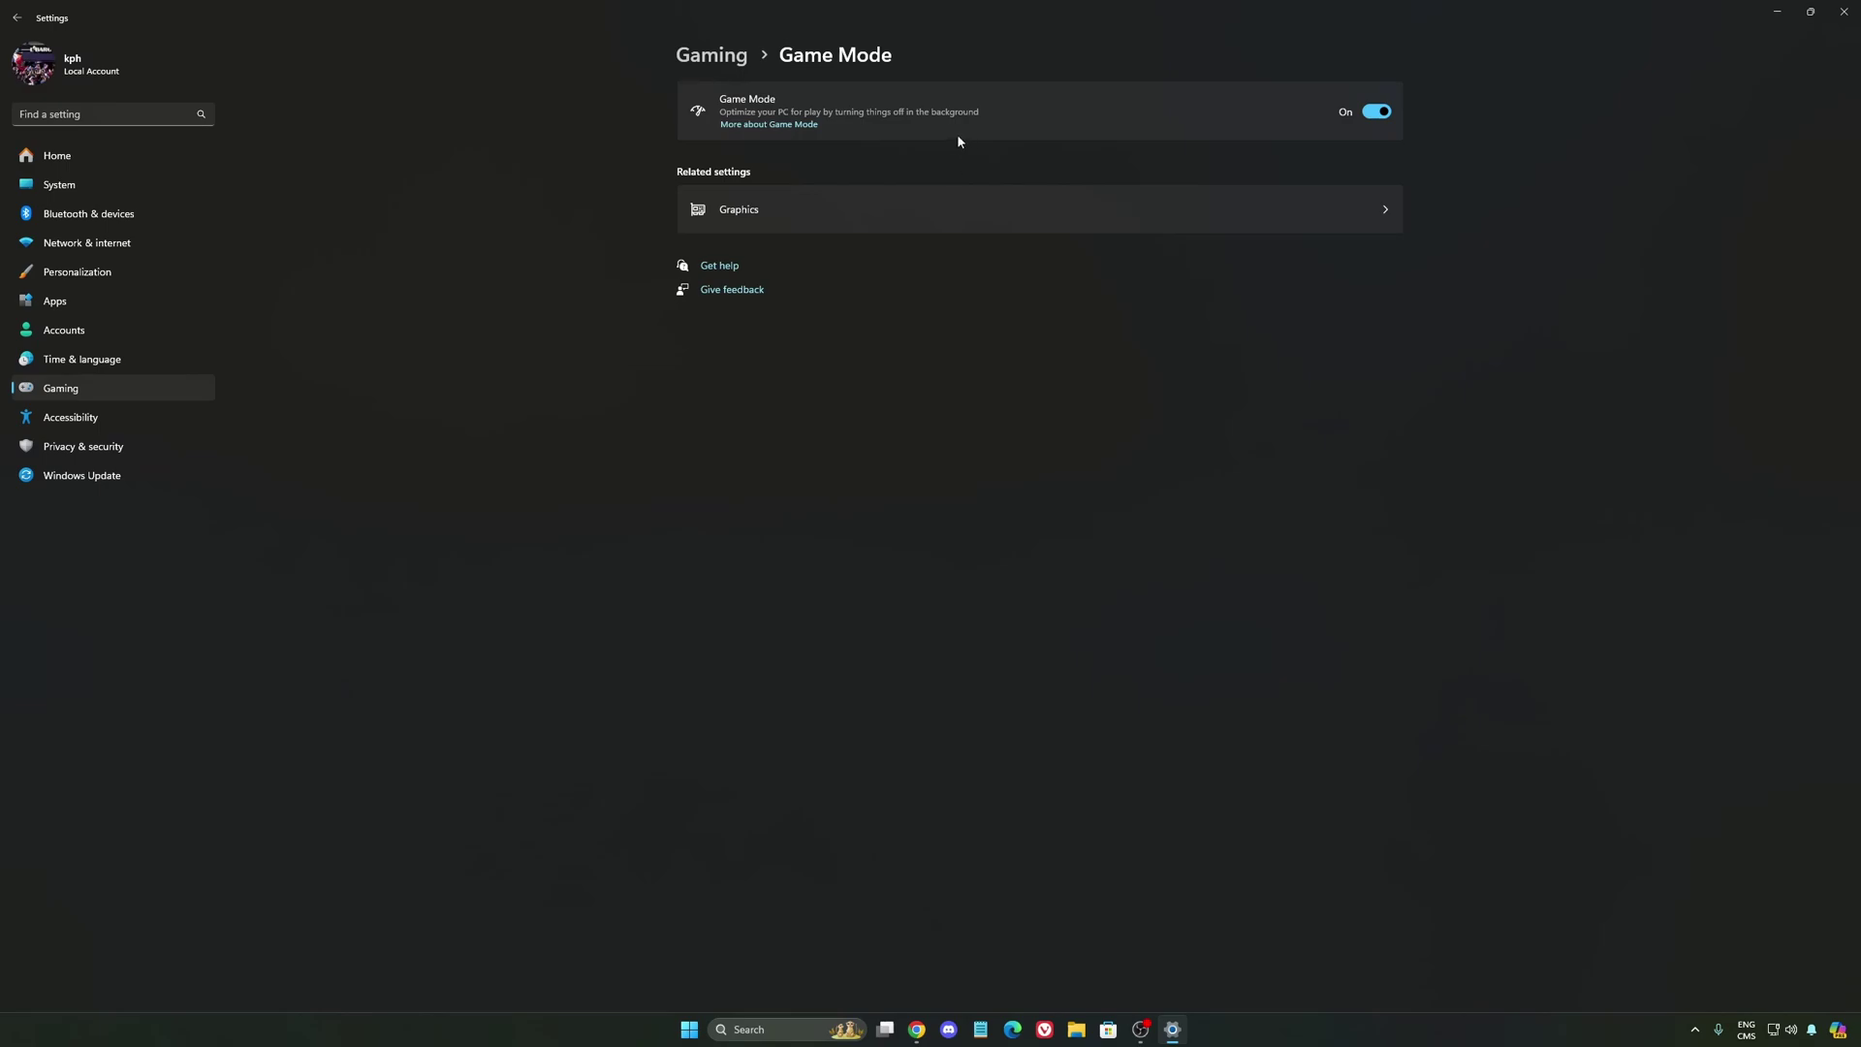
# Step: Check the System > Power mode choices, leave it at Balanced, and return to Settings Home
pyautogui.click(84, 184)
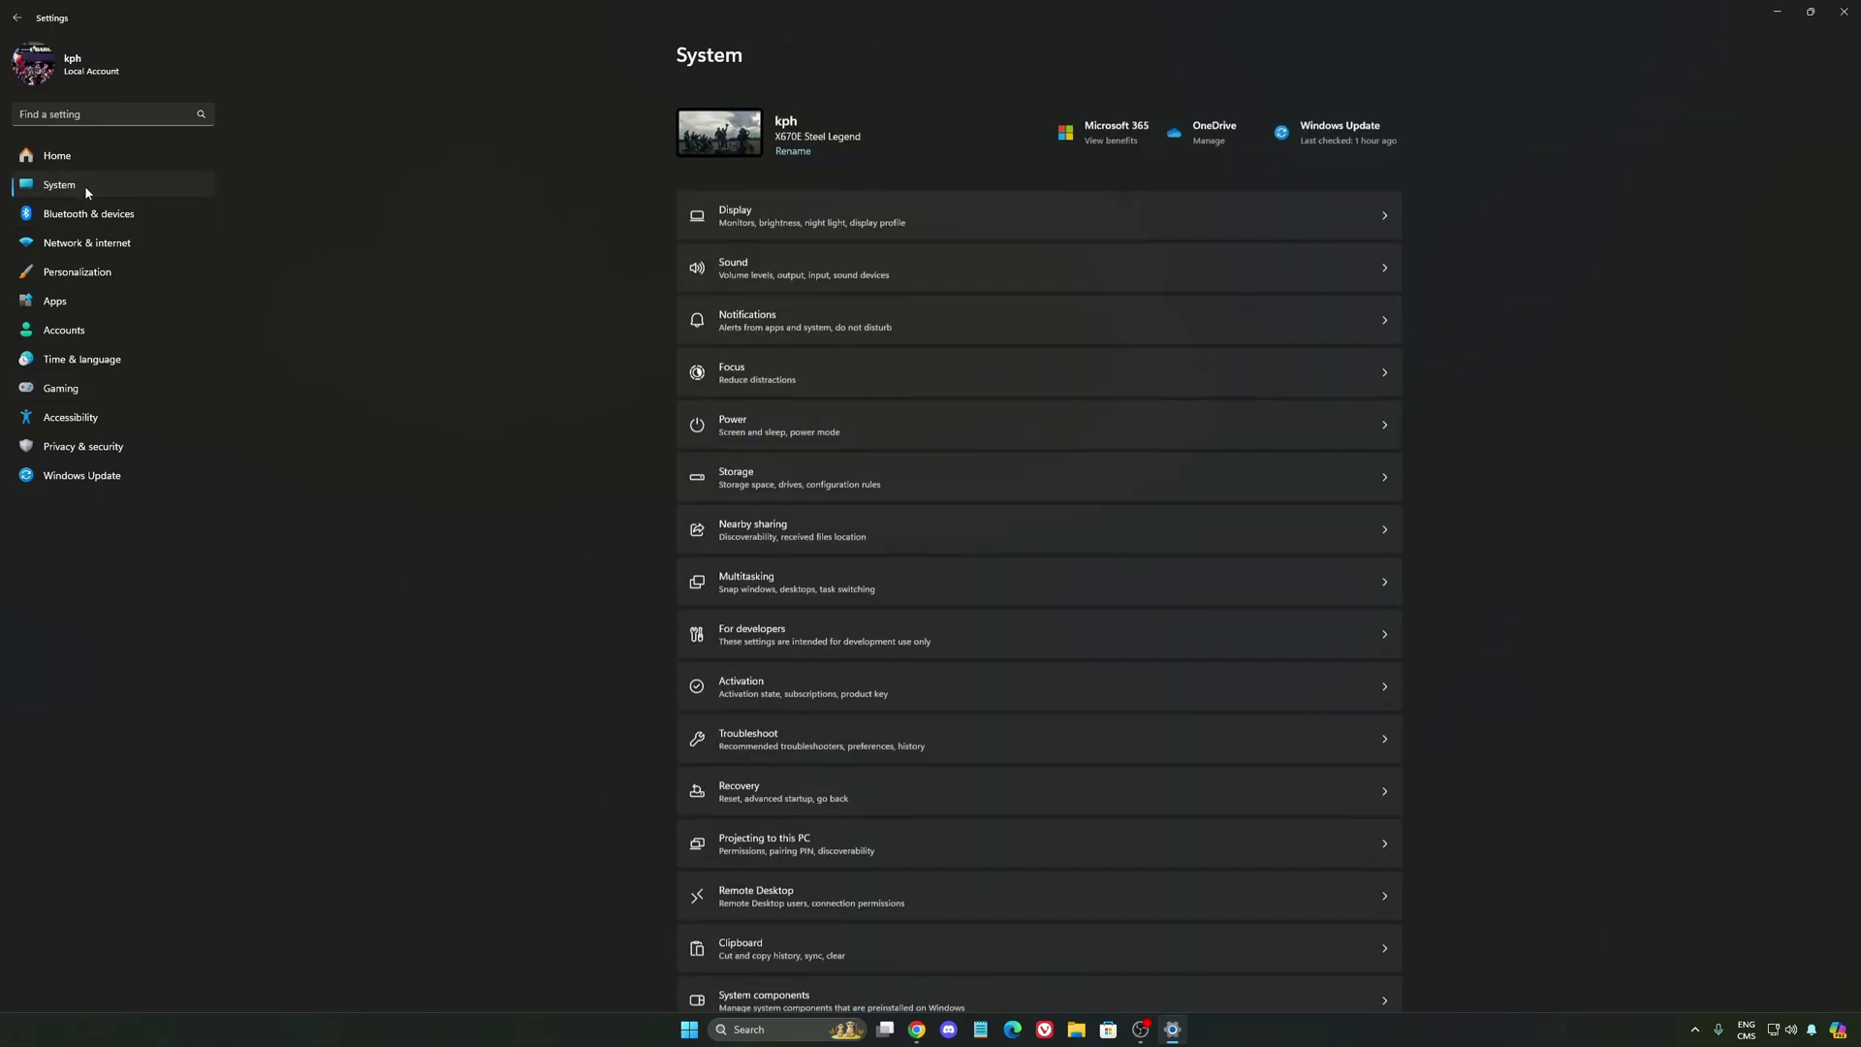
pyautogui.click(843, 415)
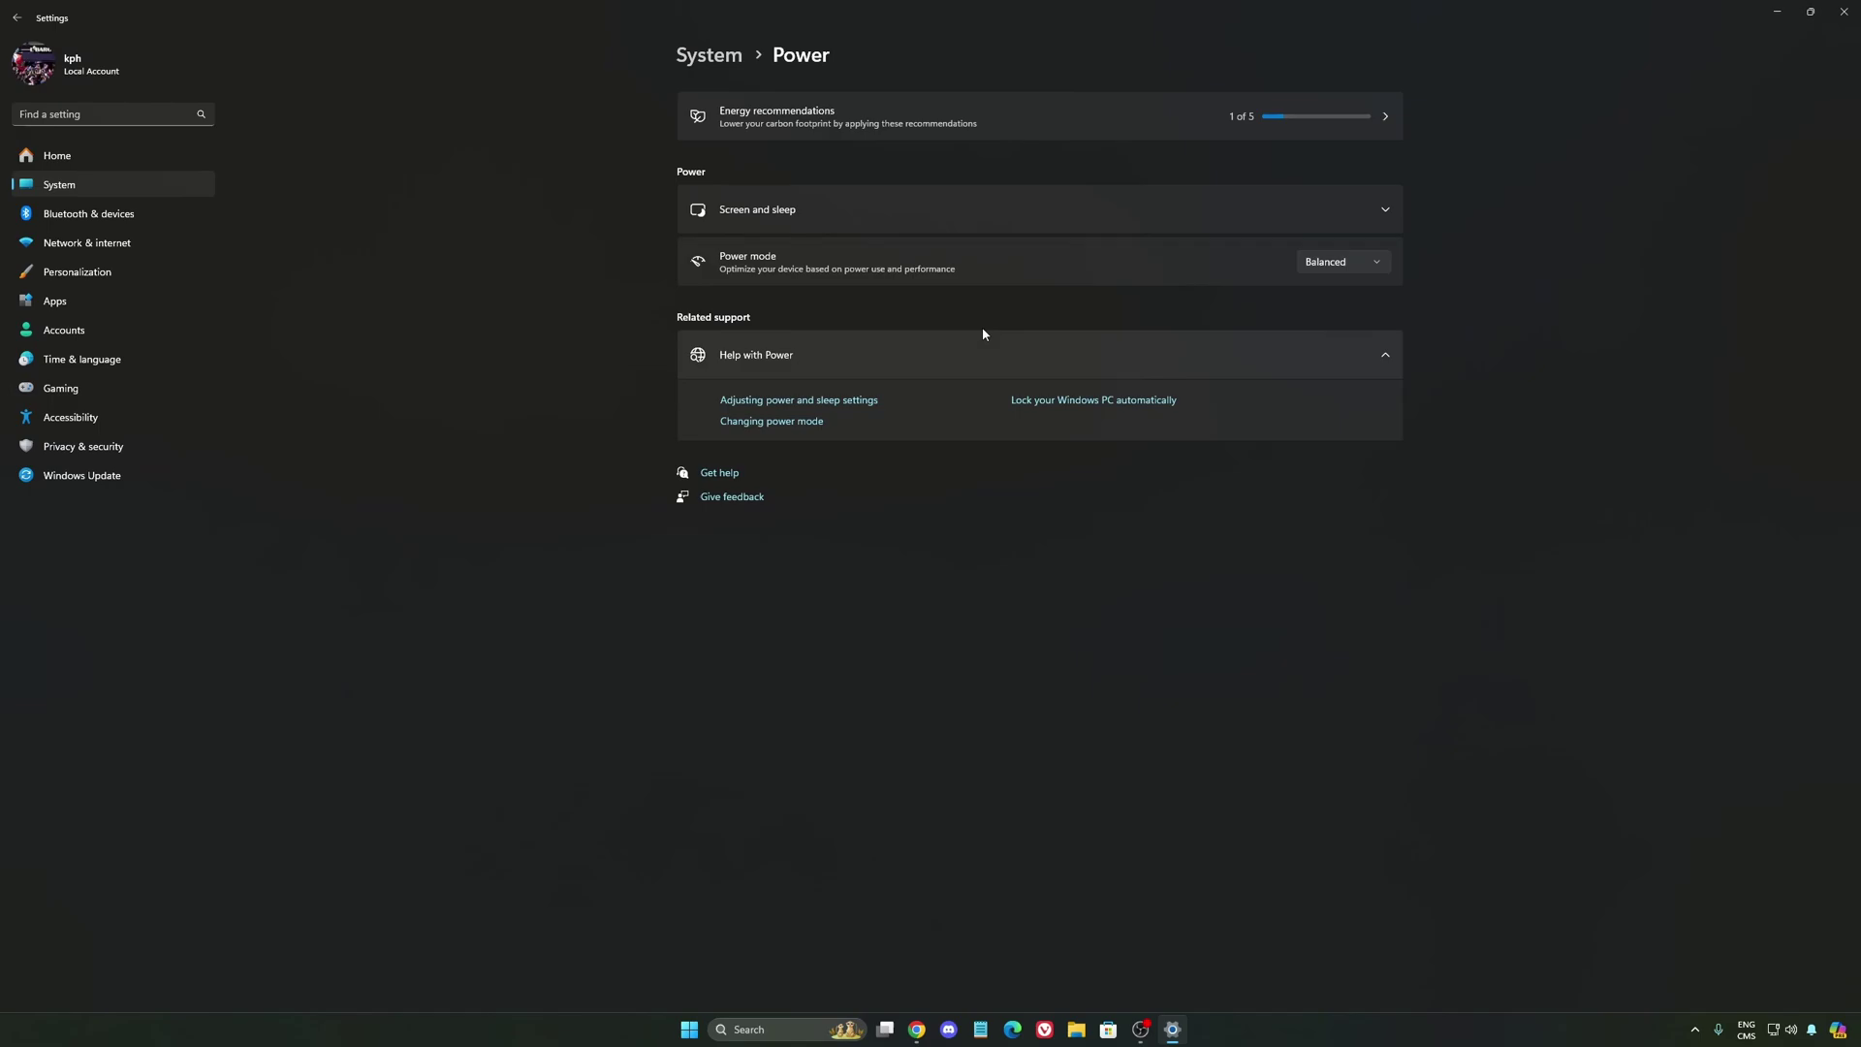
pyautogui.click(1365, 264)
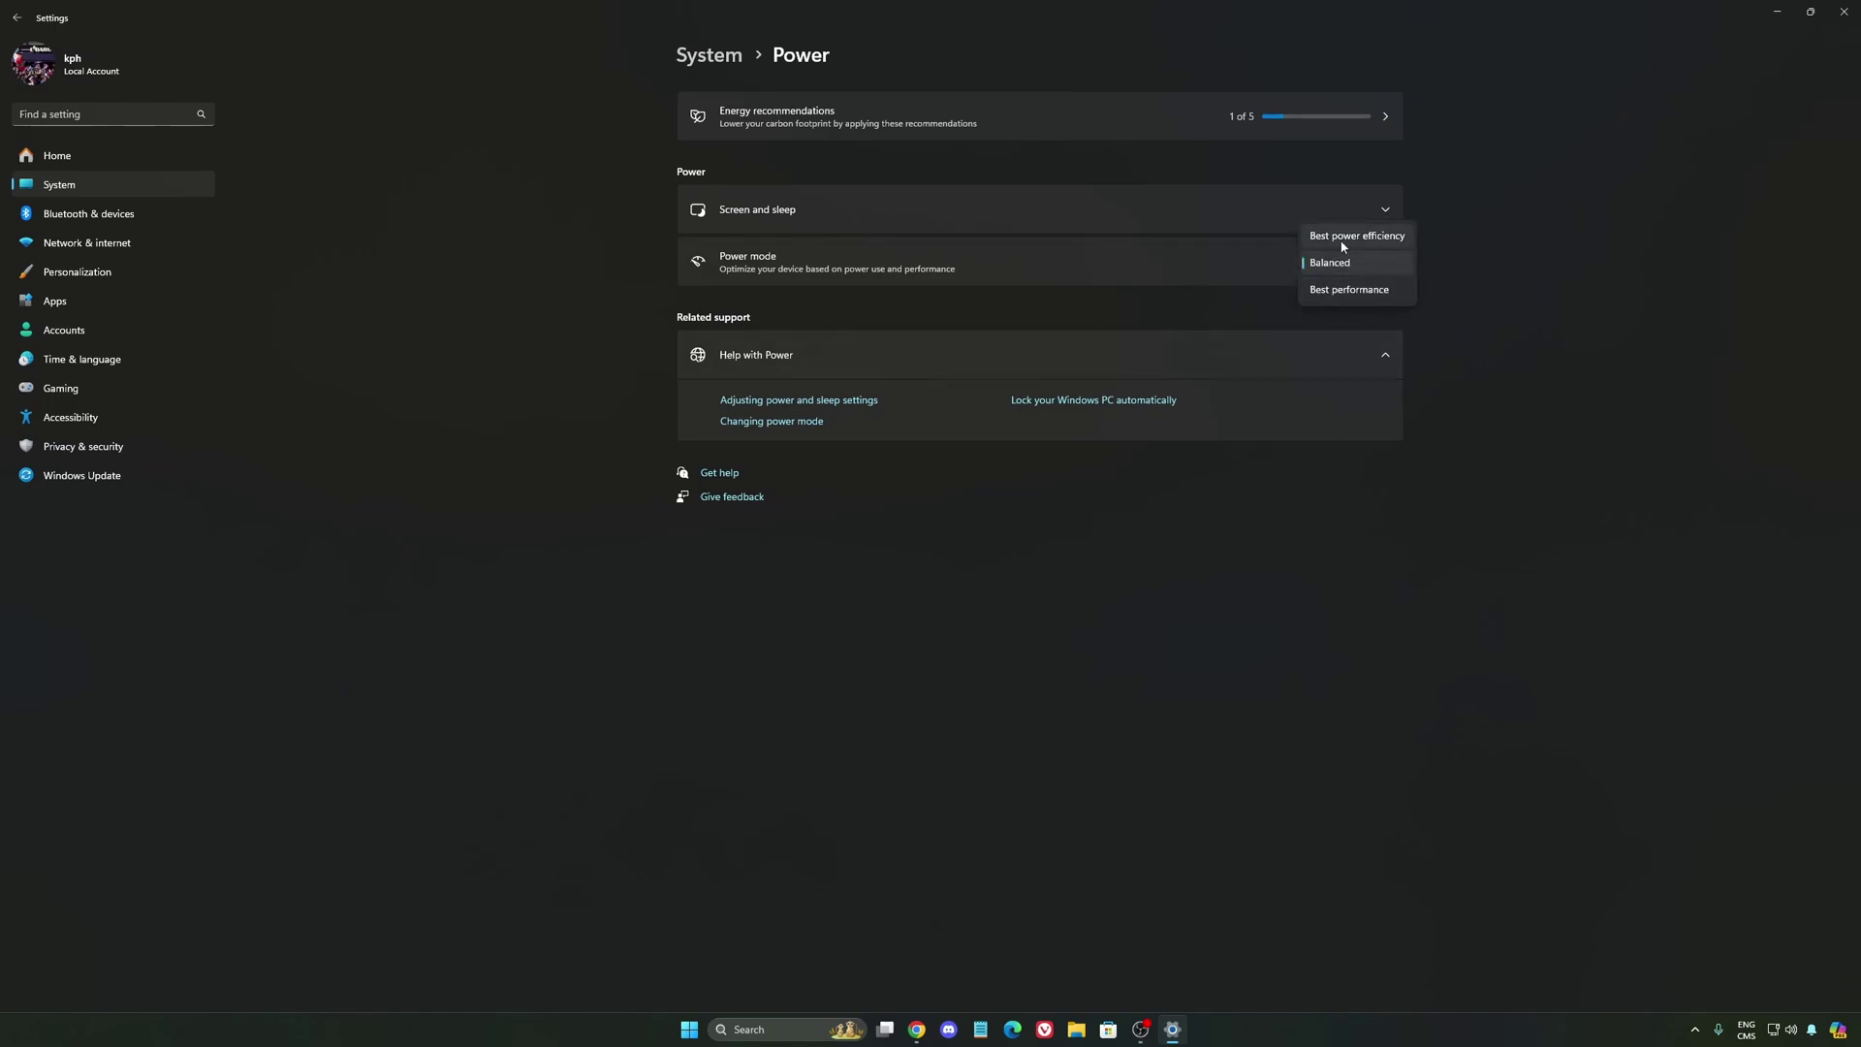
pyautogui.click(1331, 268)
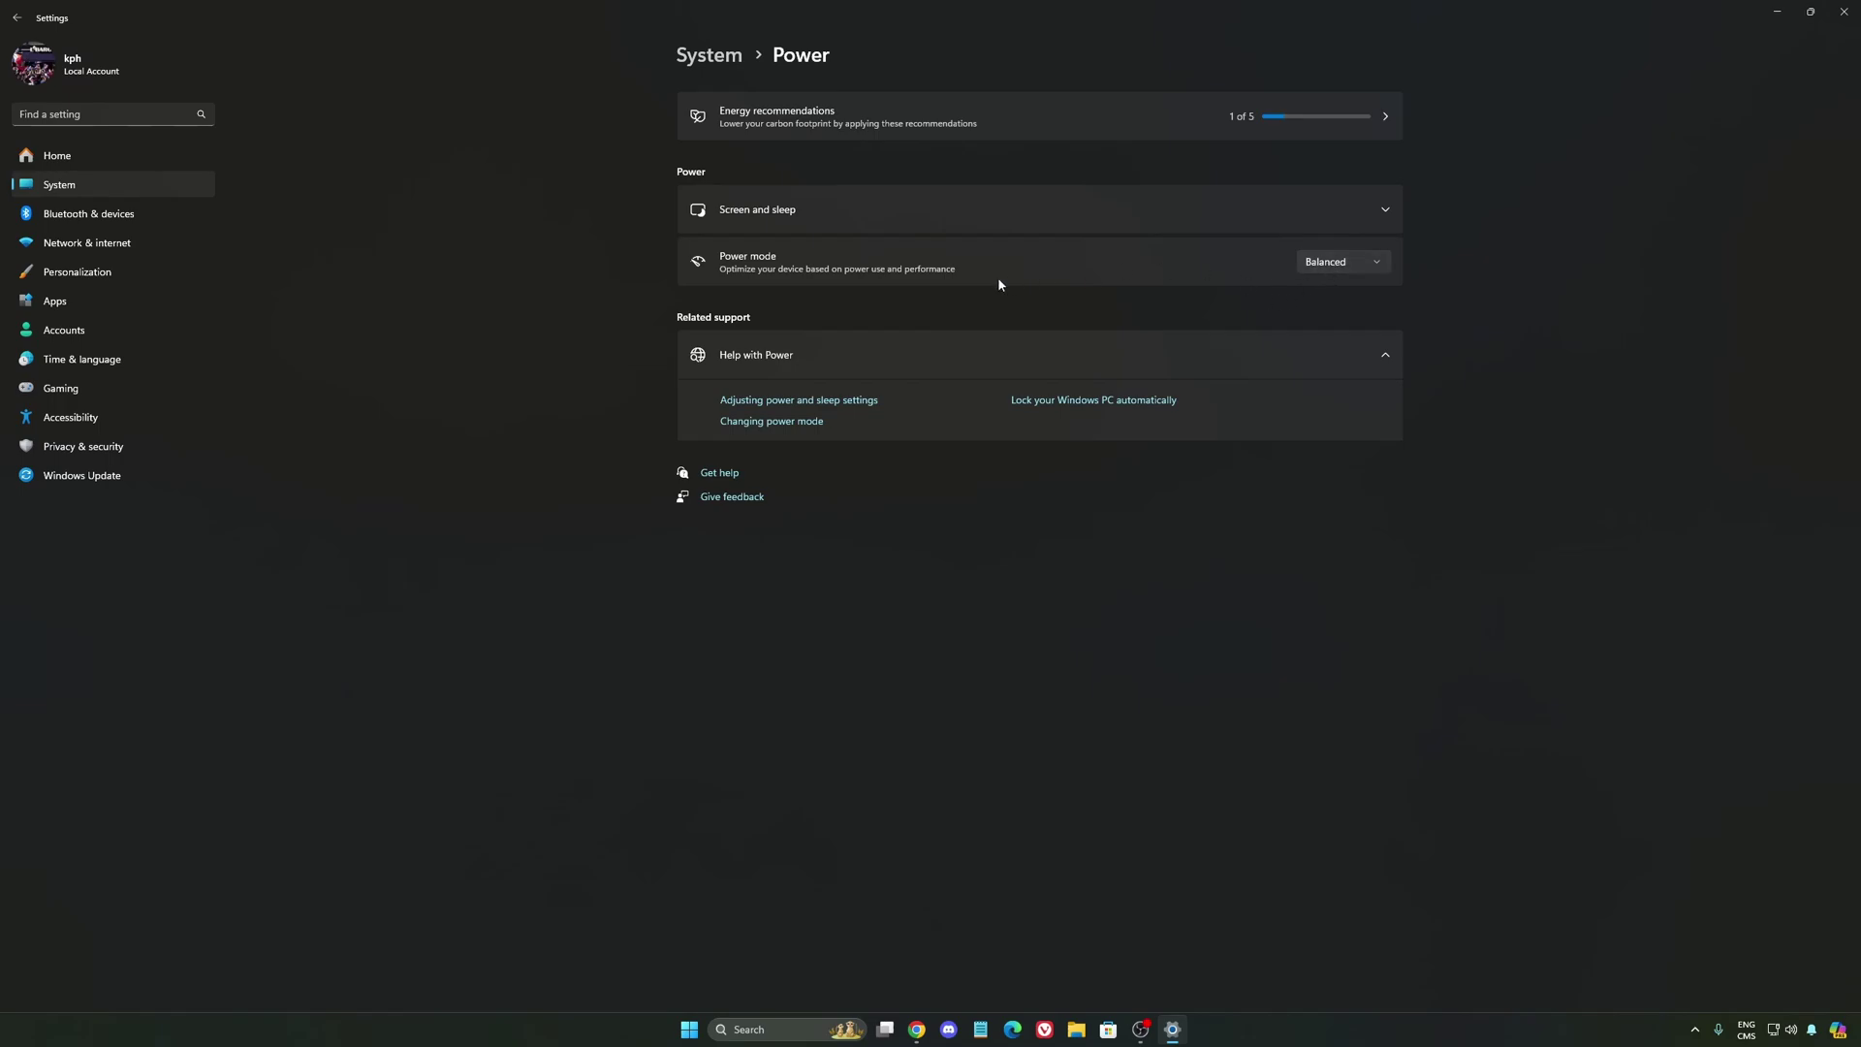
pyautogui.click(1317, 265)
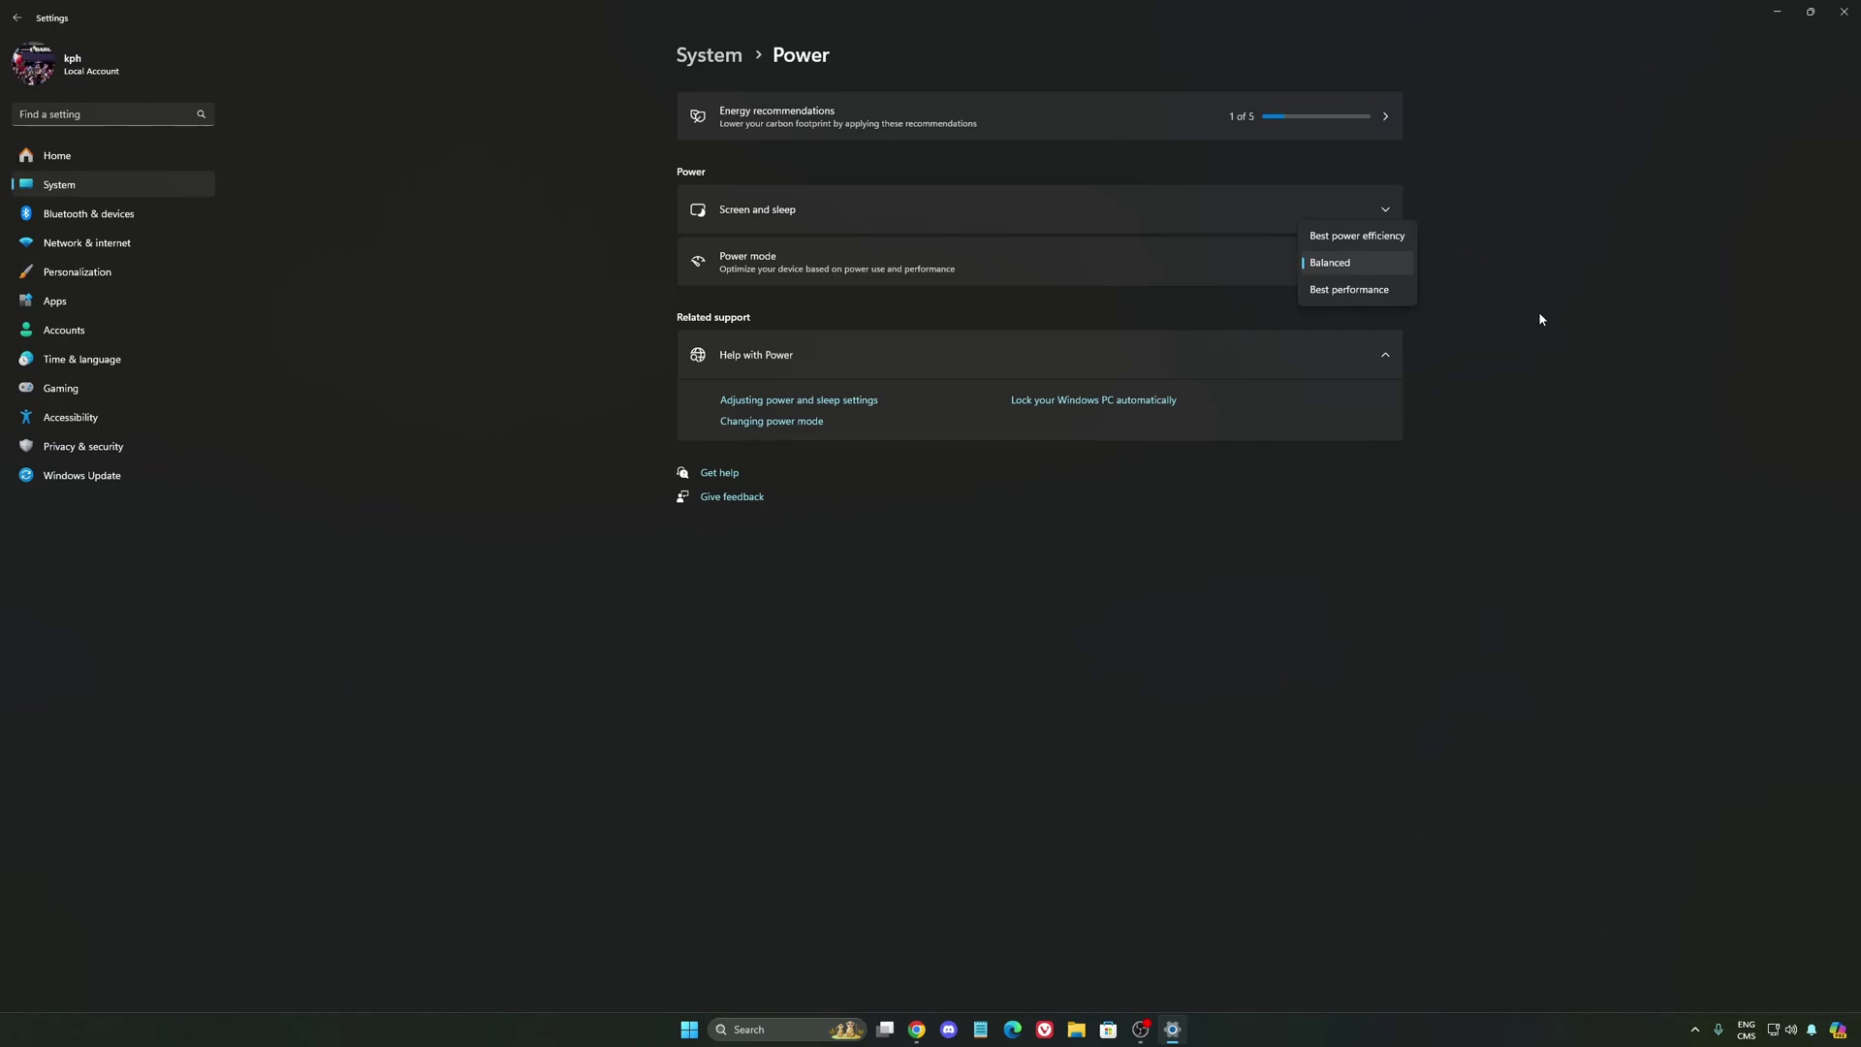
pyautogui.click(1294, 250)
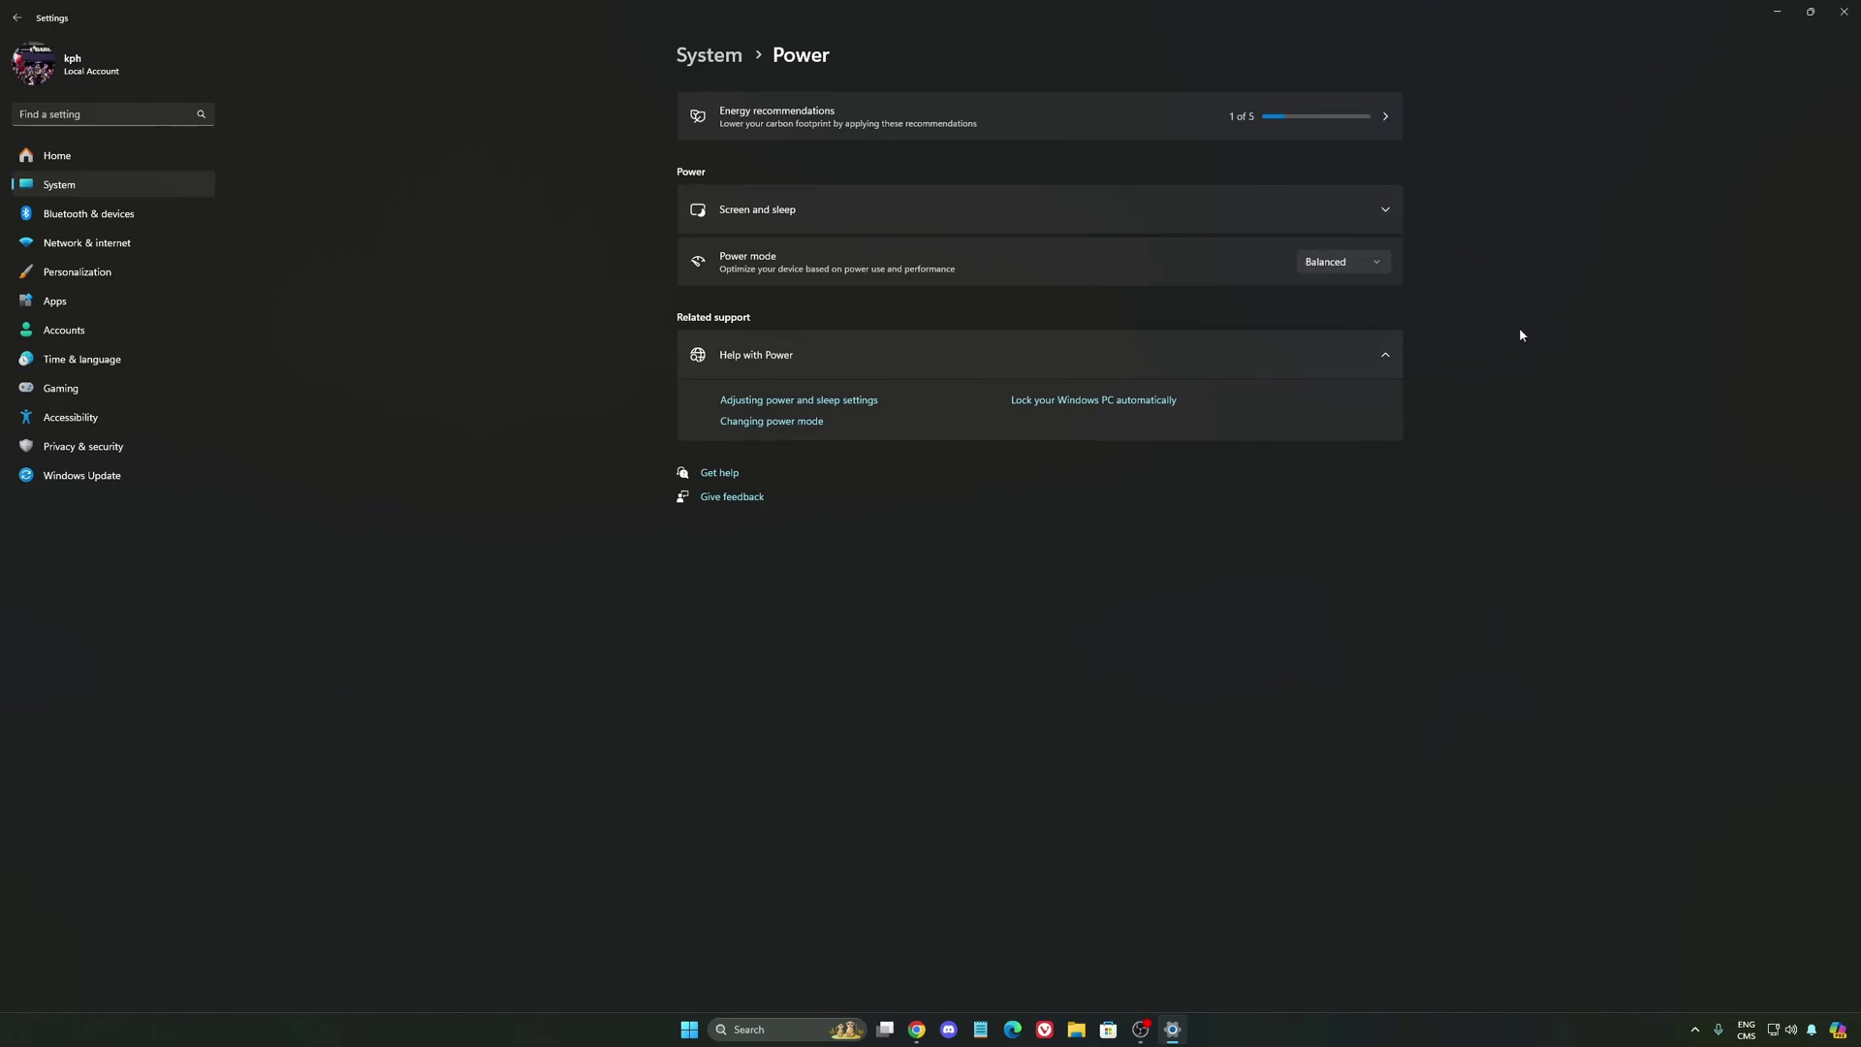
pyautogui.click(102, 162)
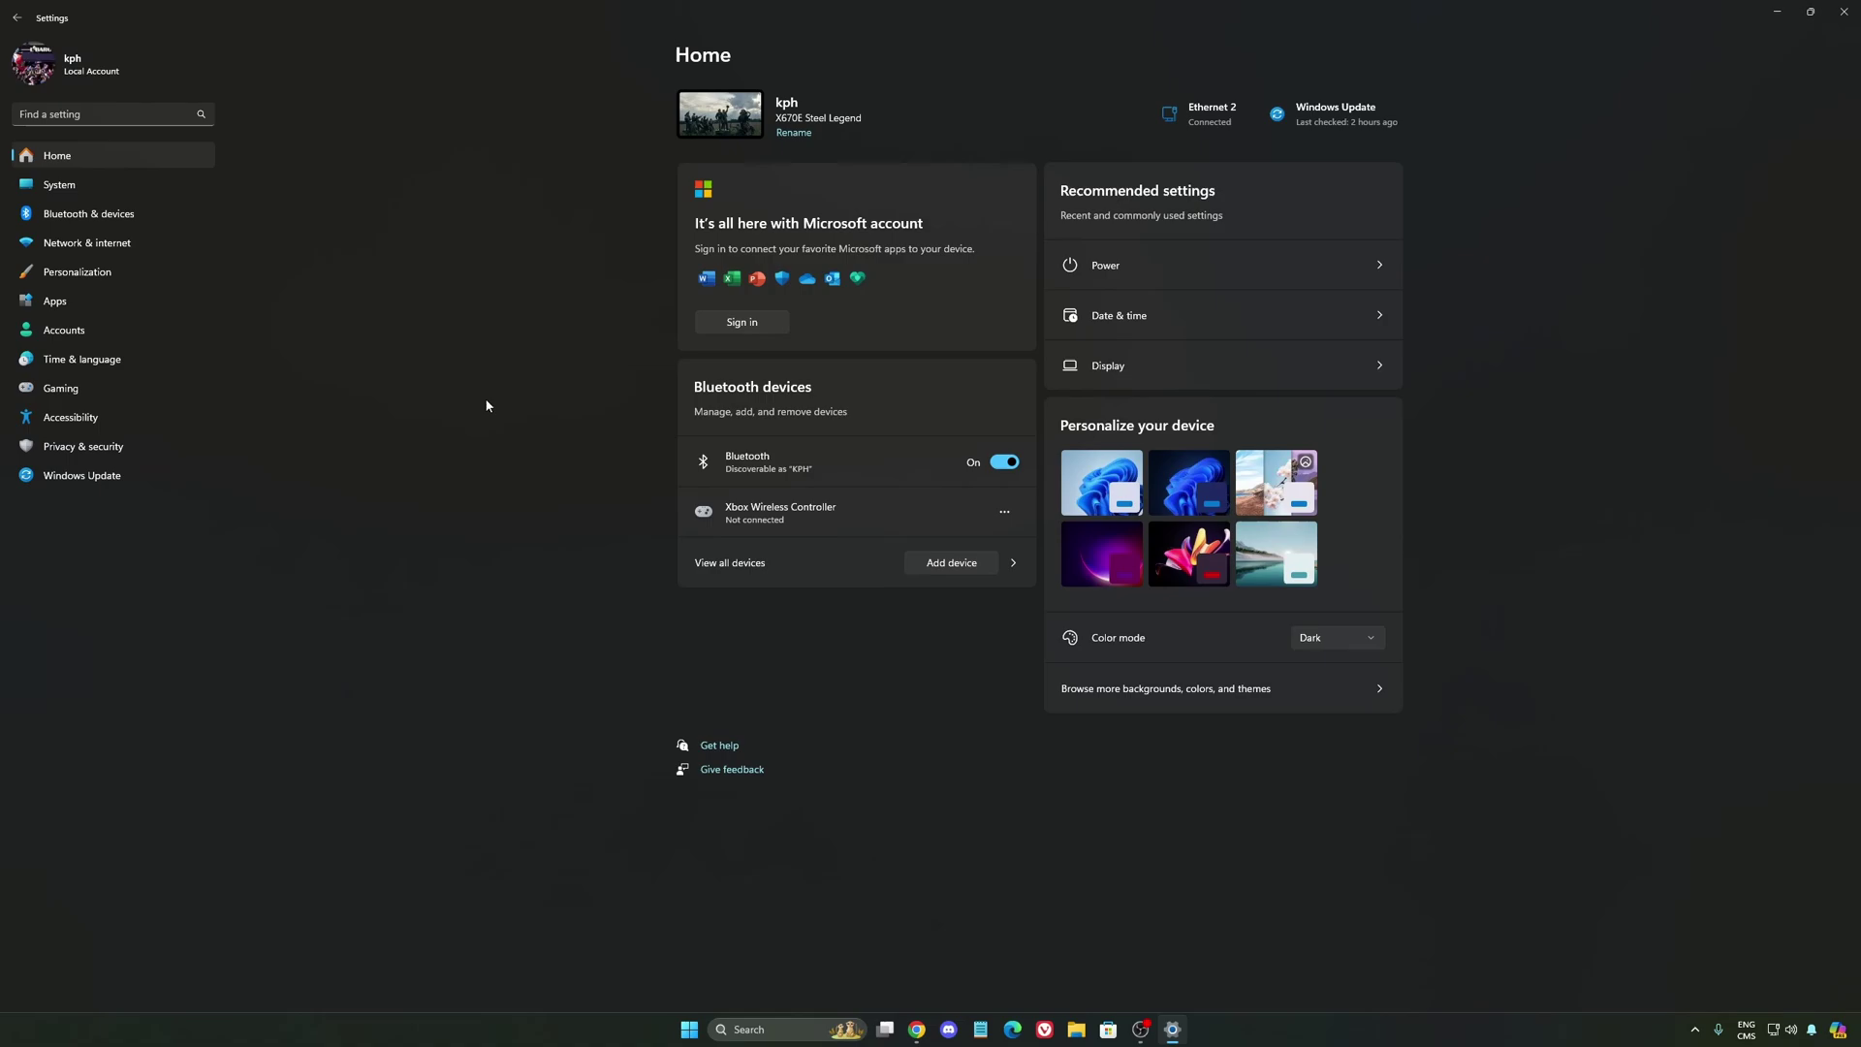
# Step: Open Windows Update to confirm the PC is up to date
pyautogui.click(93, 477)
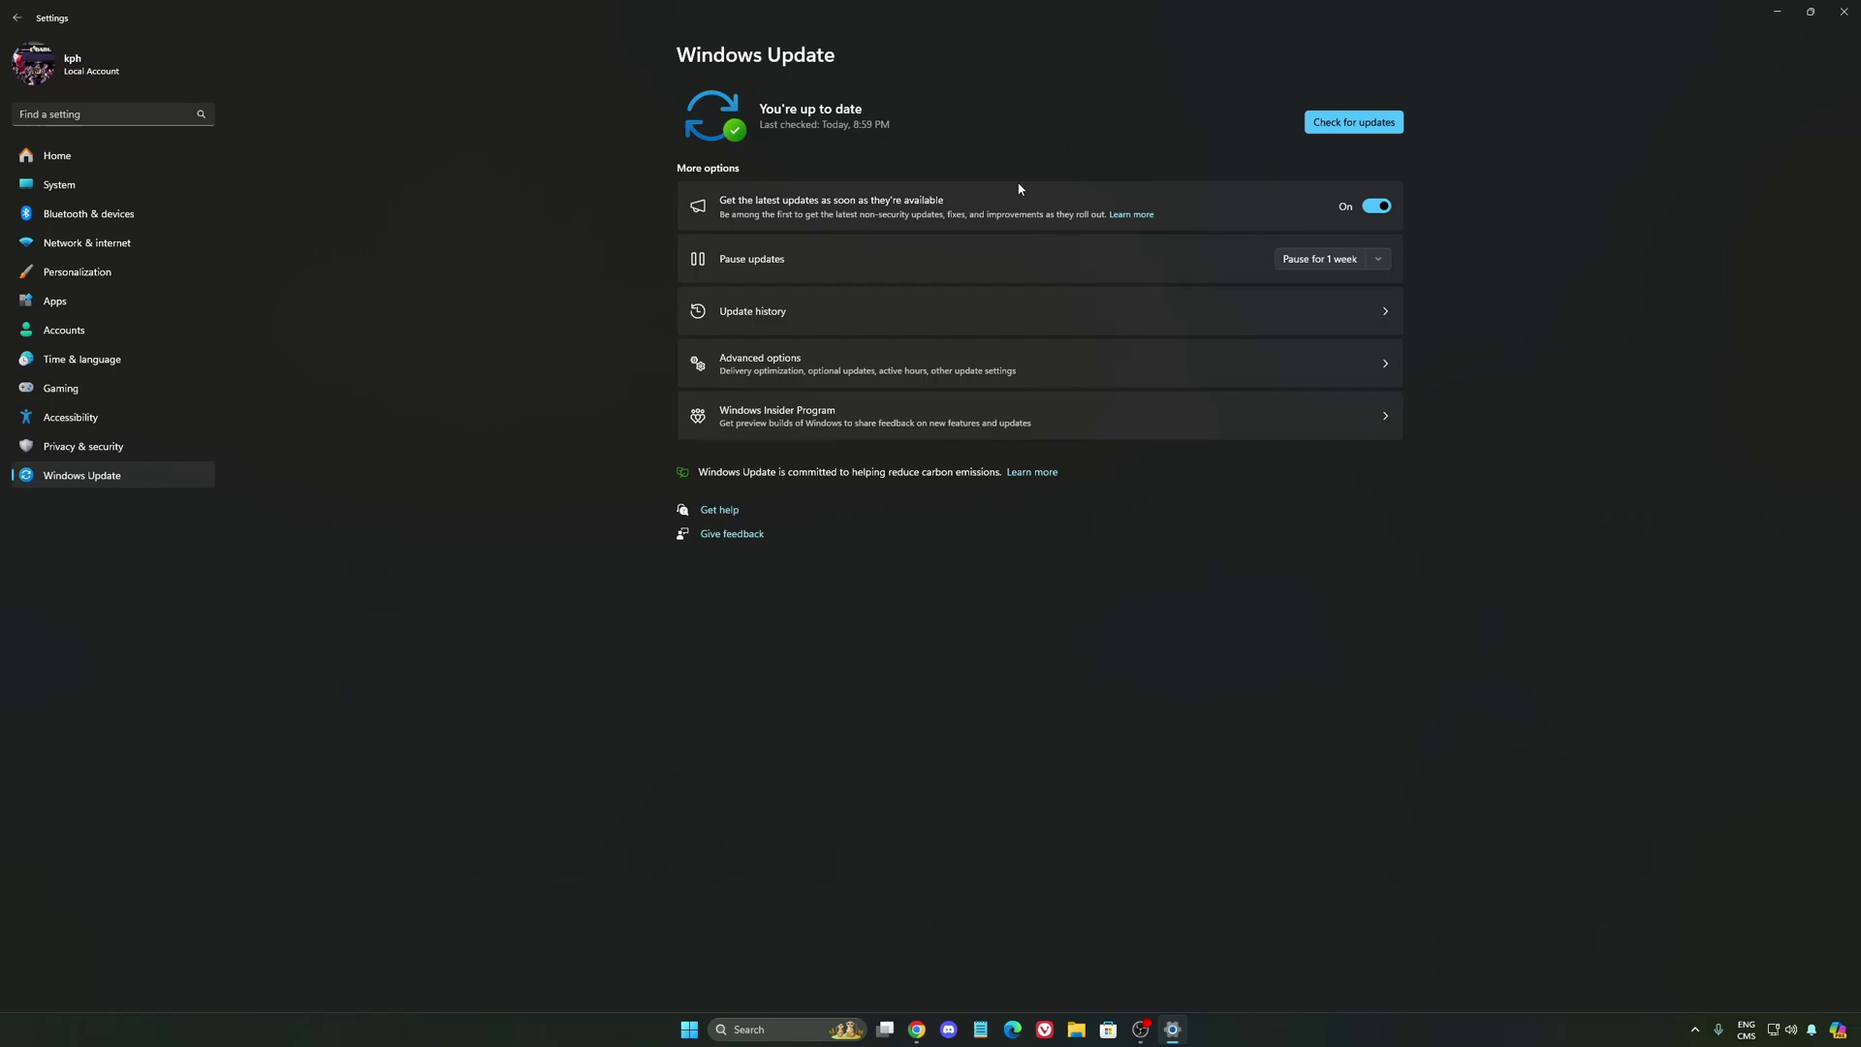
# Step: Close Settings, open NVIDIA App from the tray, turn the NVIDIA overlay off, and minimize it
pyautogui.click(1844, 11)
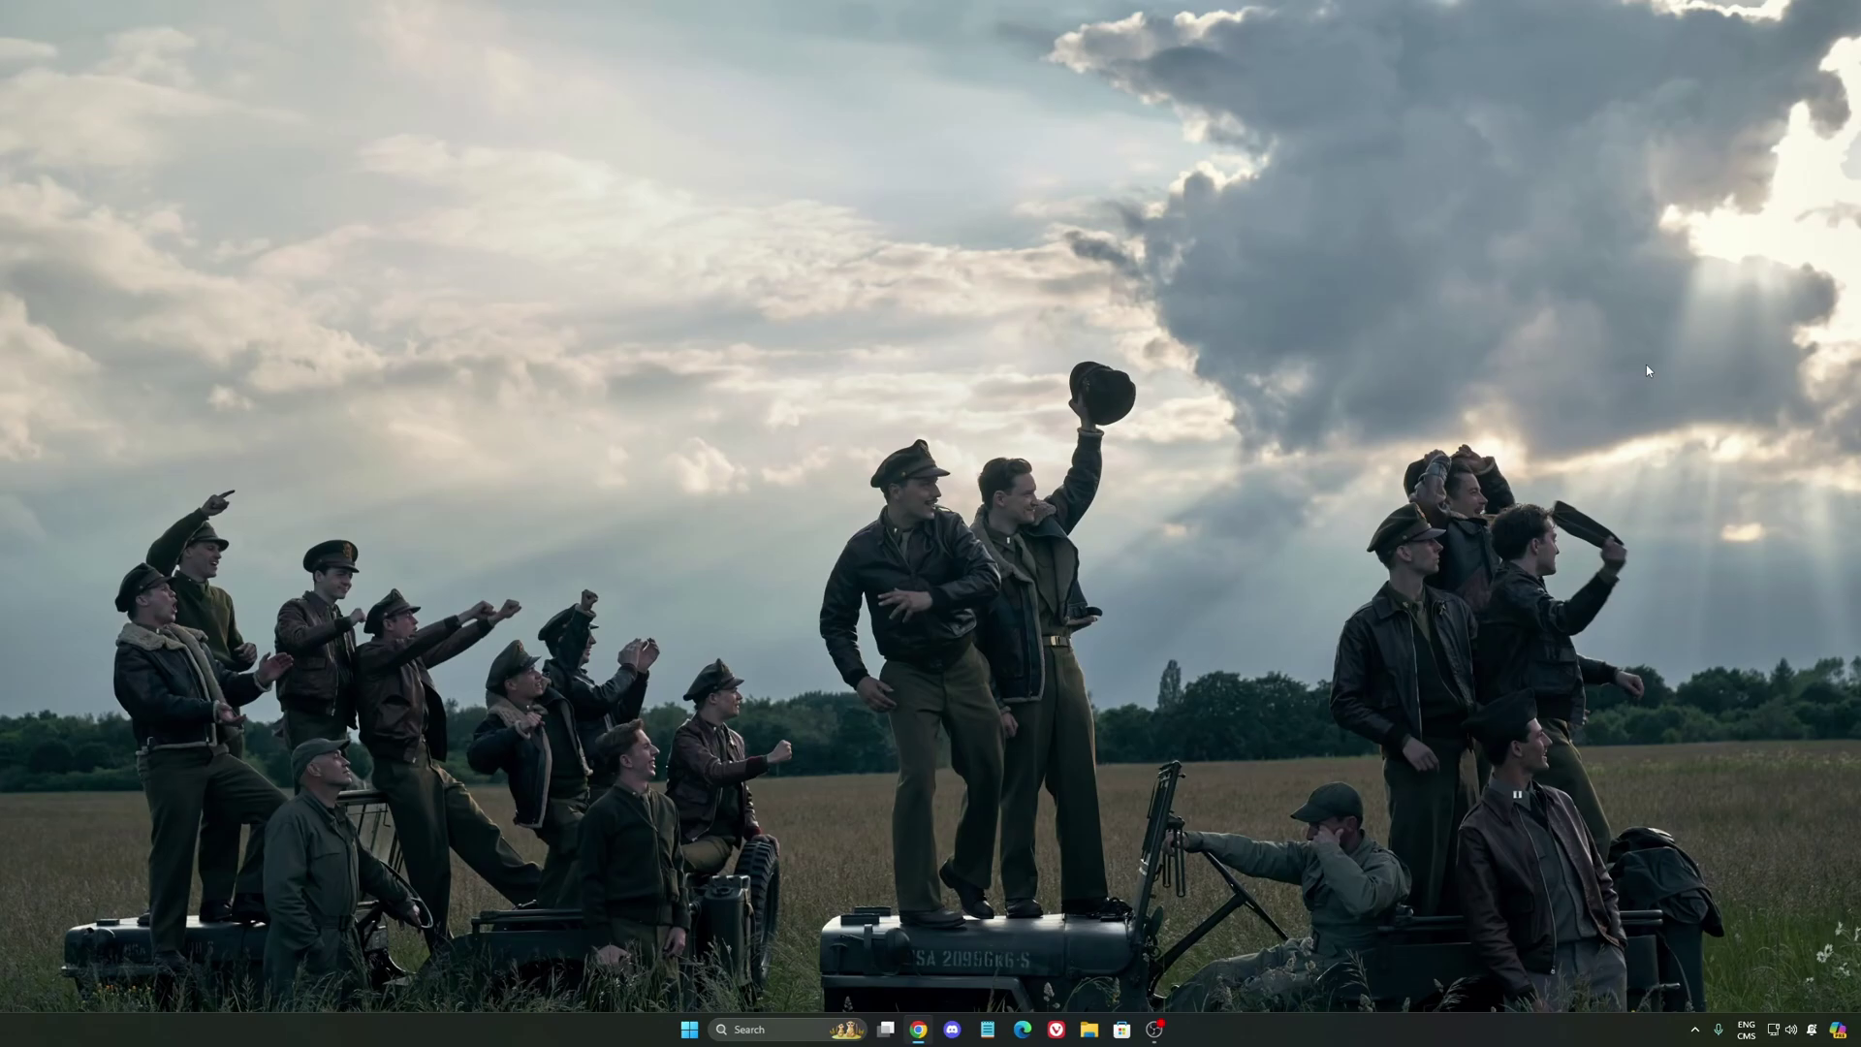
pyautogui.click(1692, 1037)
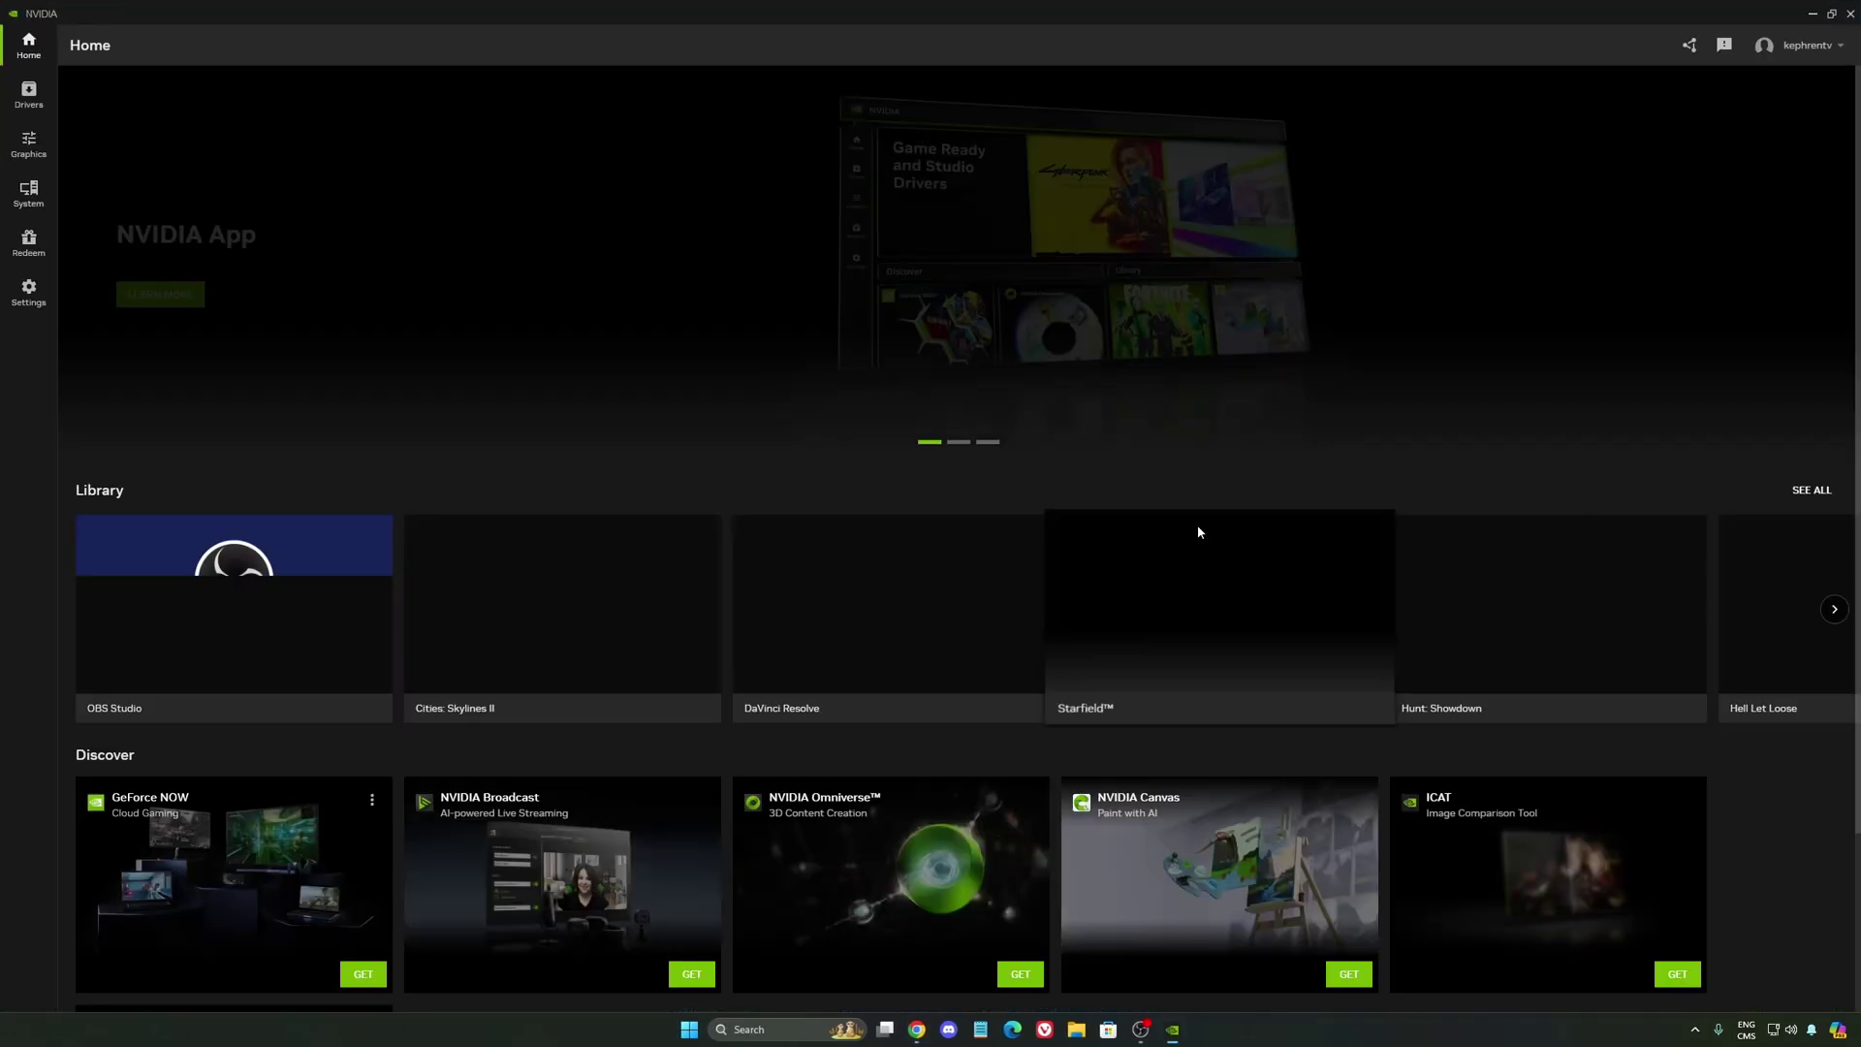
pyautogui.click(29, 146)
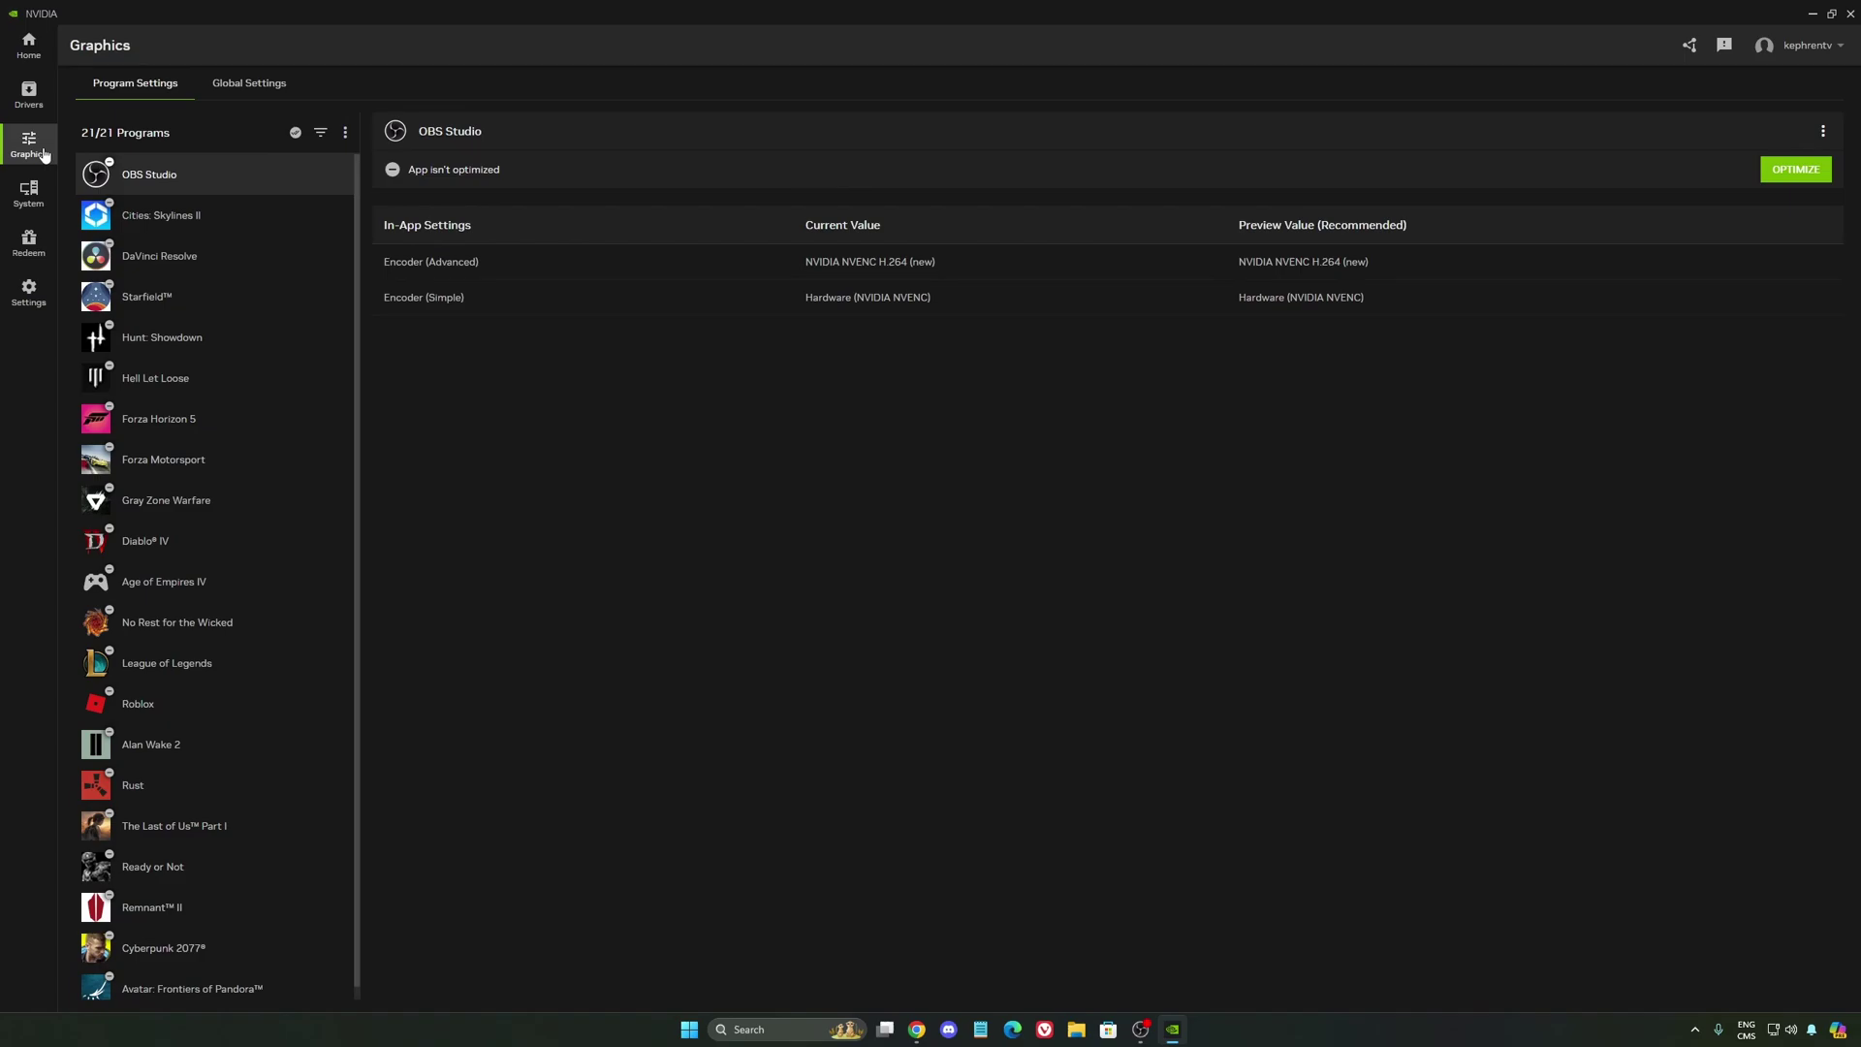
pyautogui.click(28, 291)
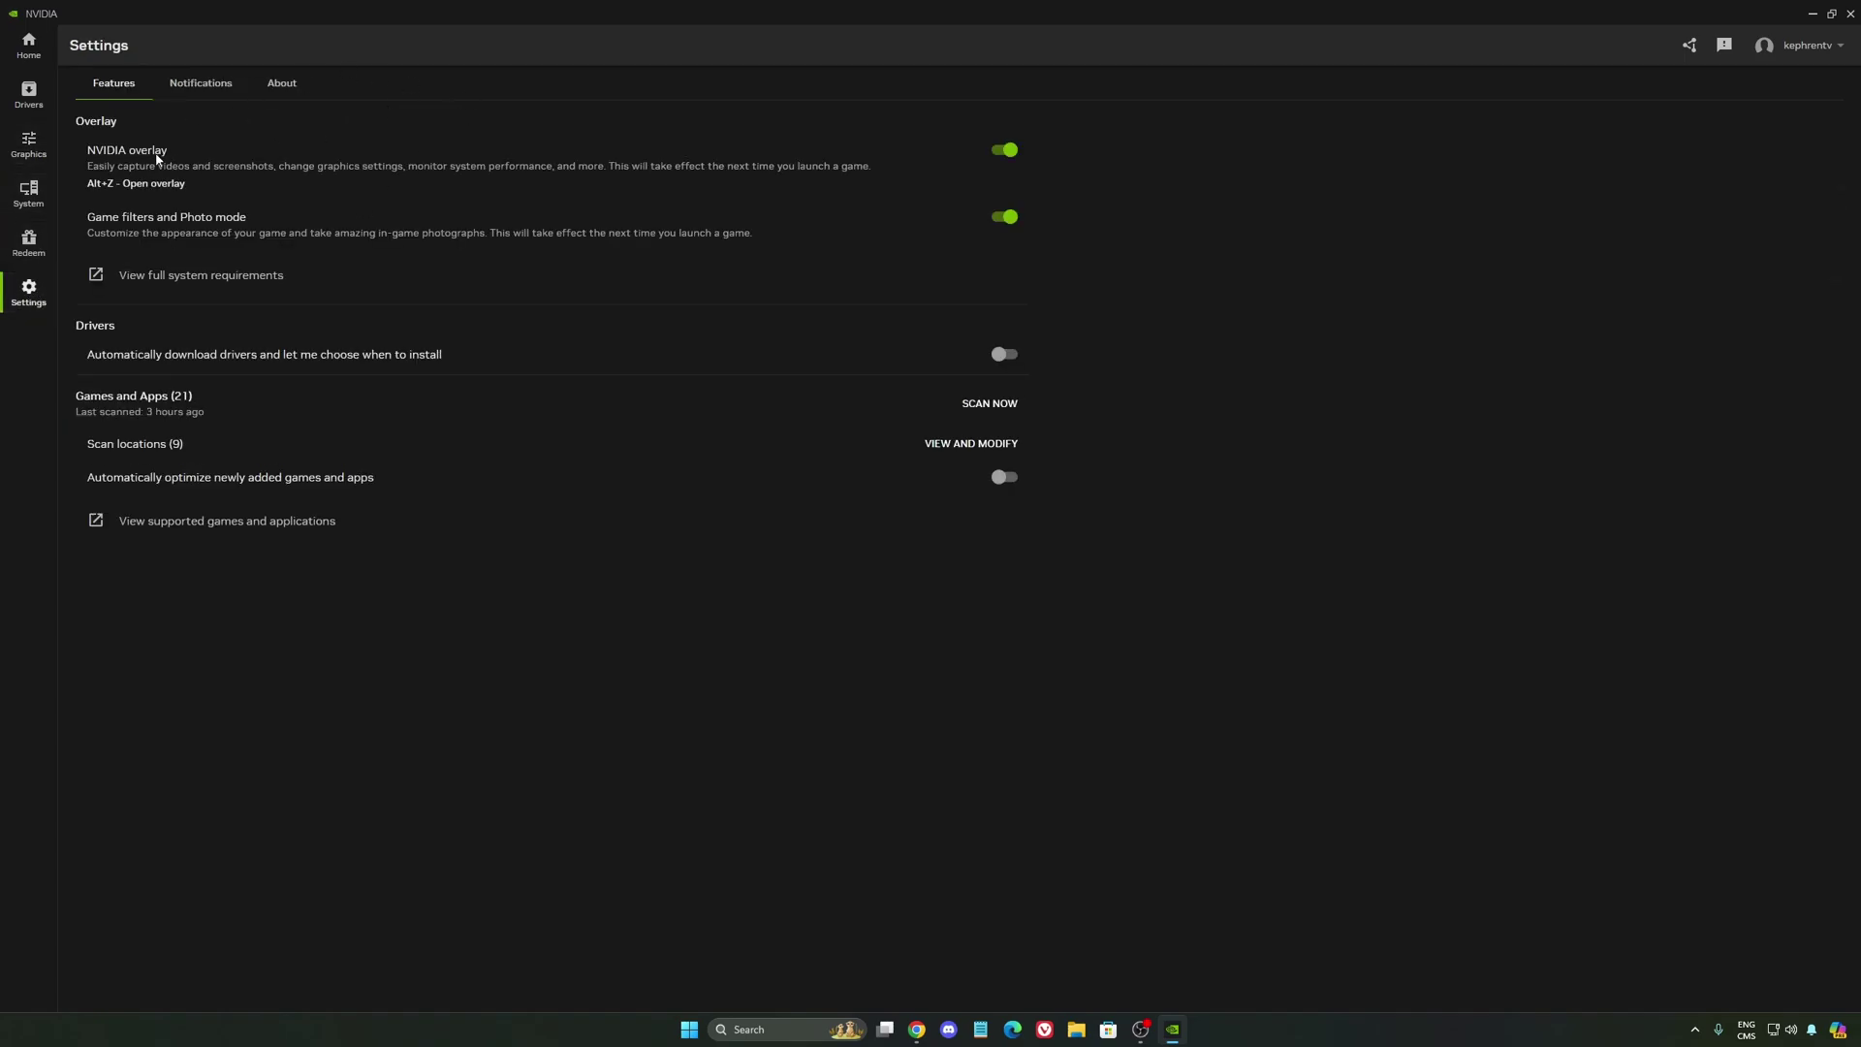
pyautogui.click(1002, 151)
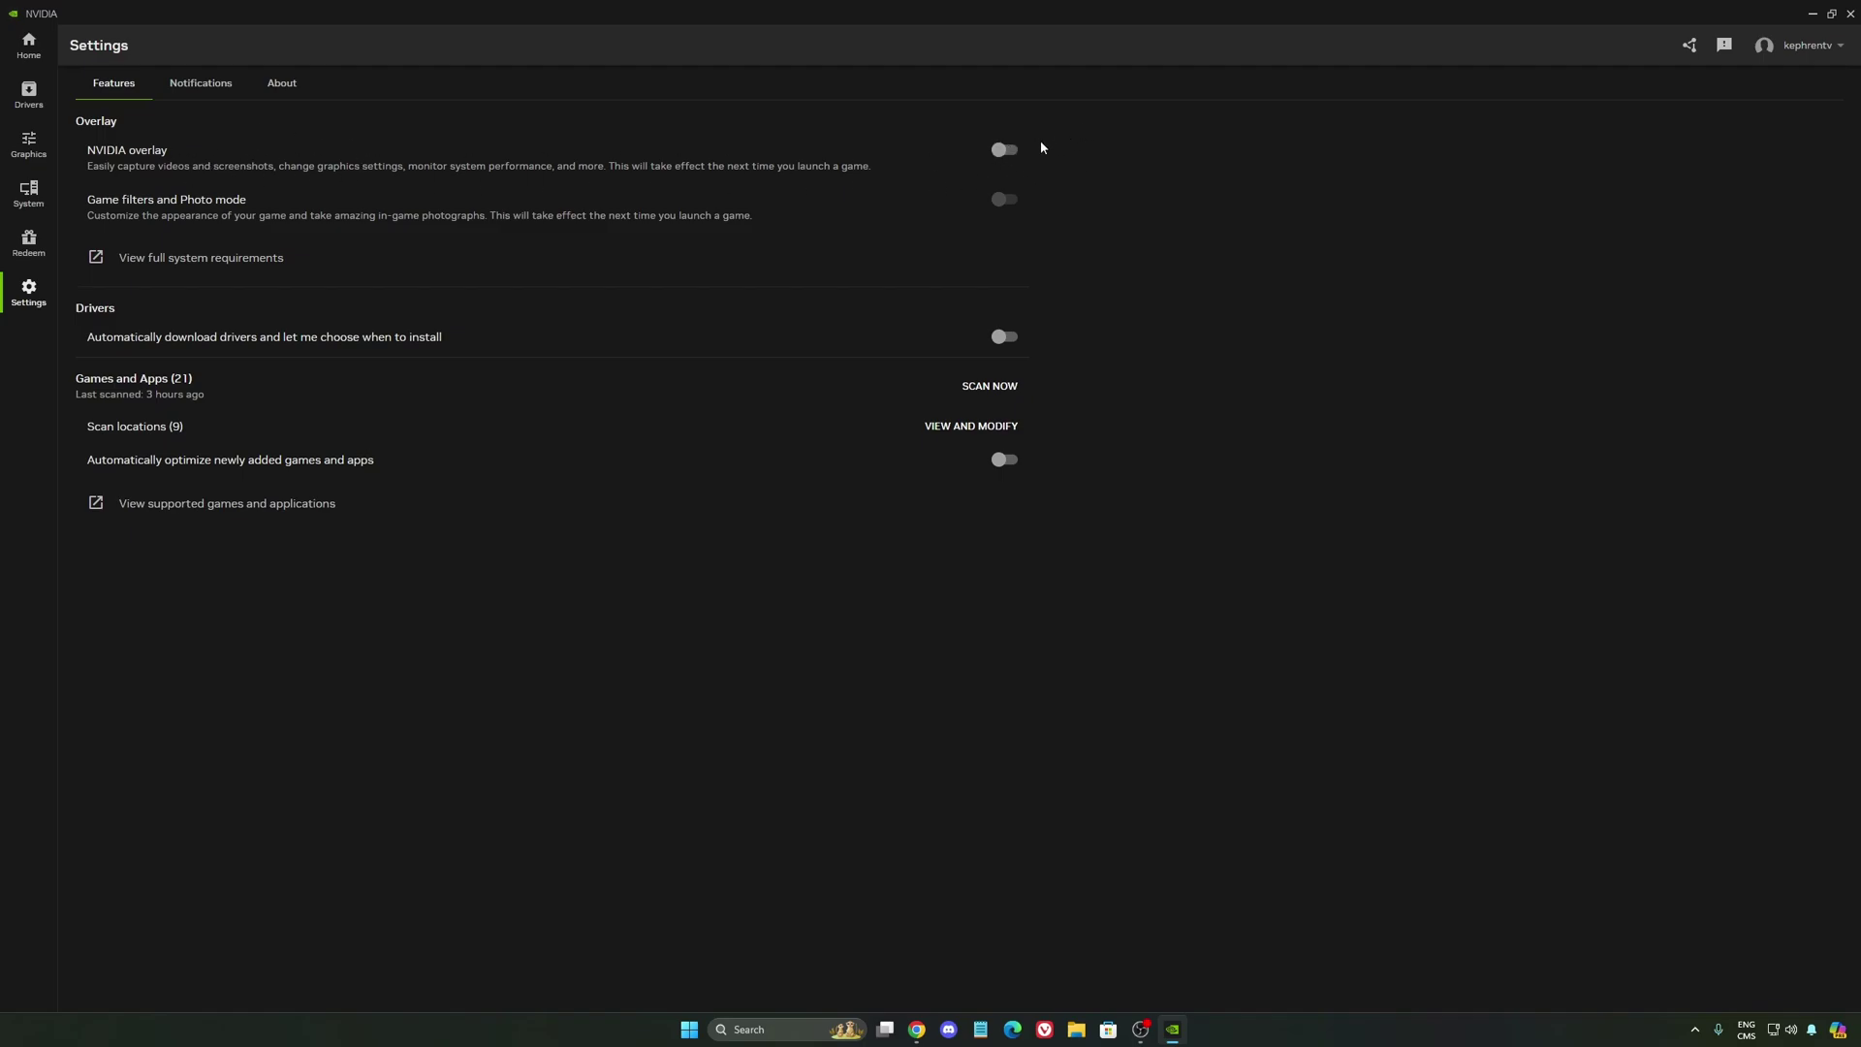
pyautogui.click(1812, 14)
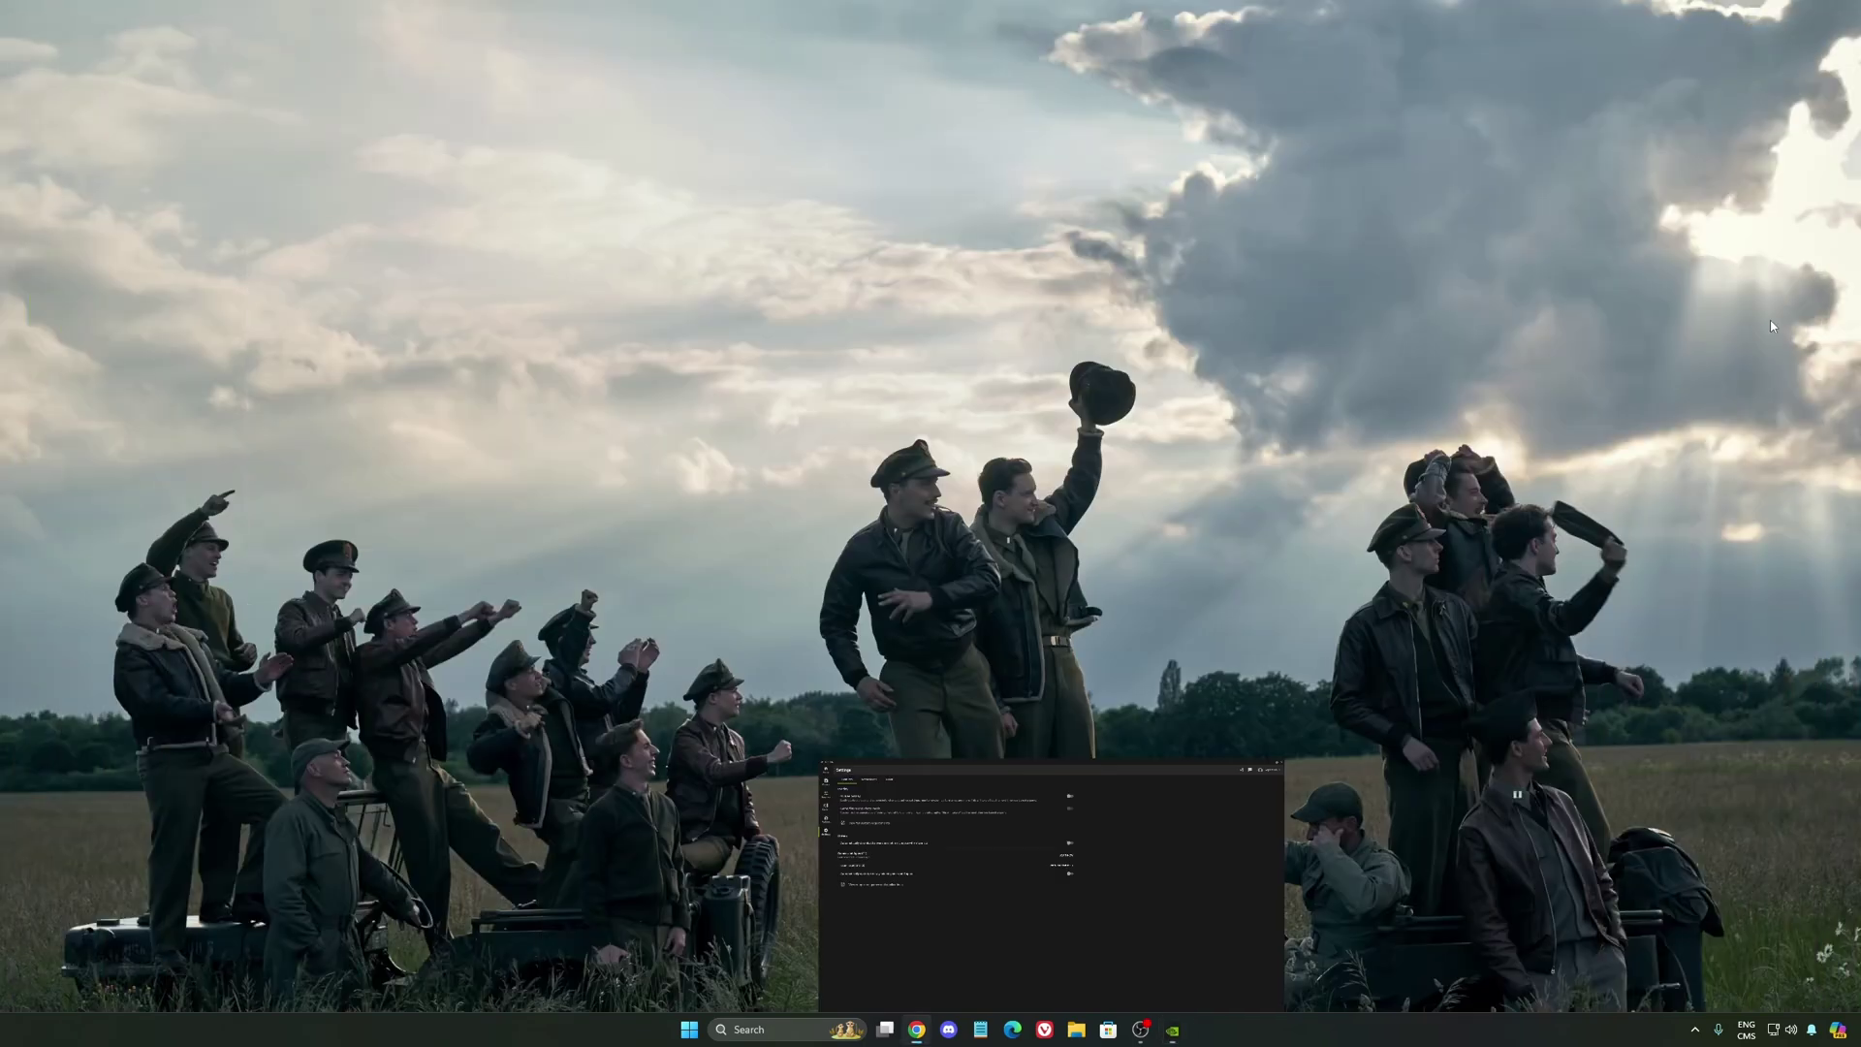
# Step: Open NVIDIA Control Panel's Manage 3D Settings and inspect Power management mode, keeping it Normal
pyautogui.click(1696, 1028)
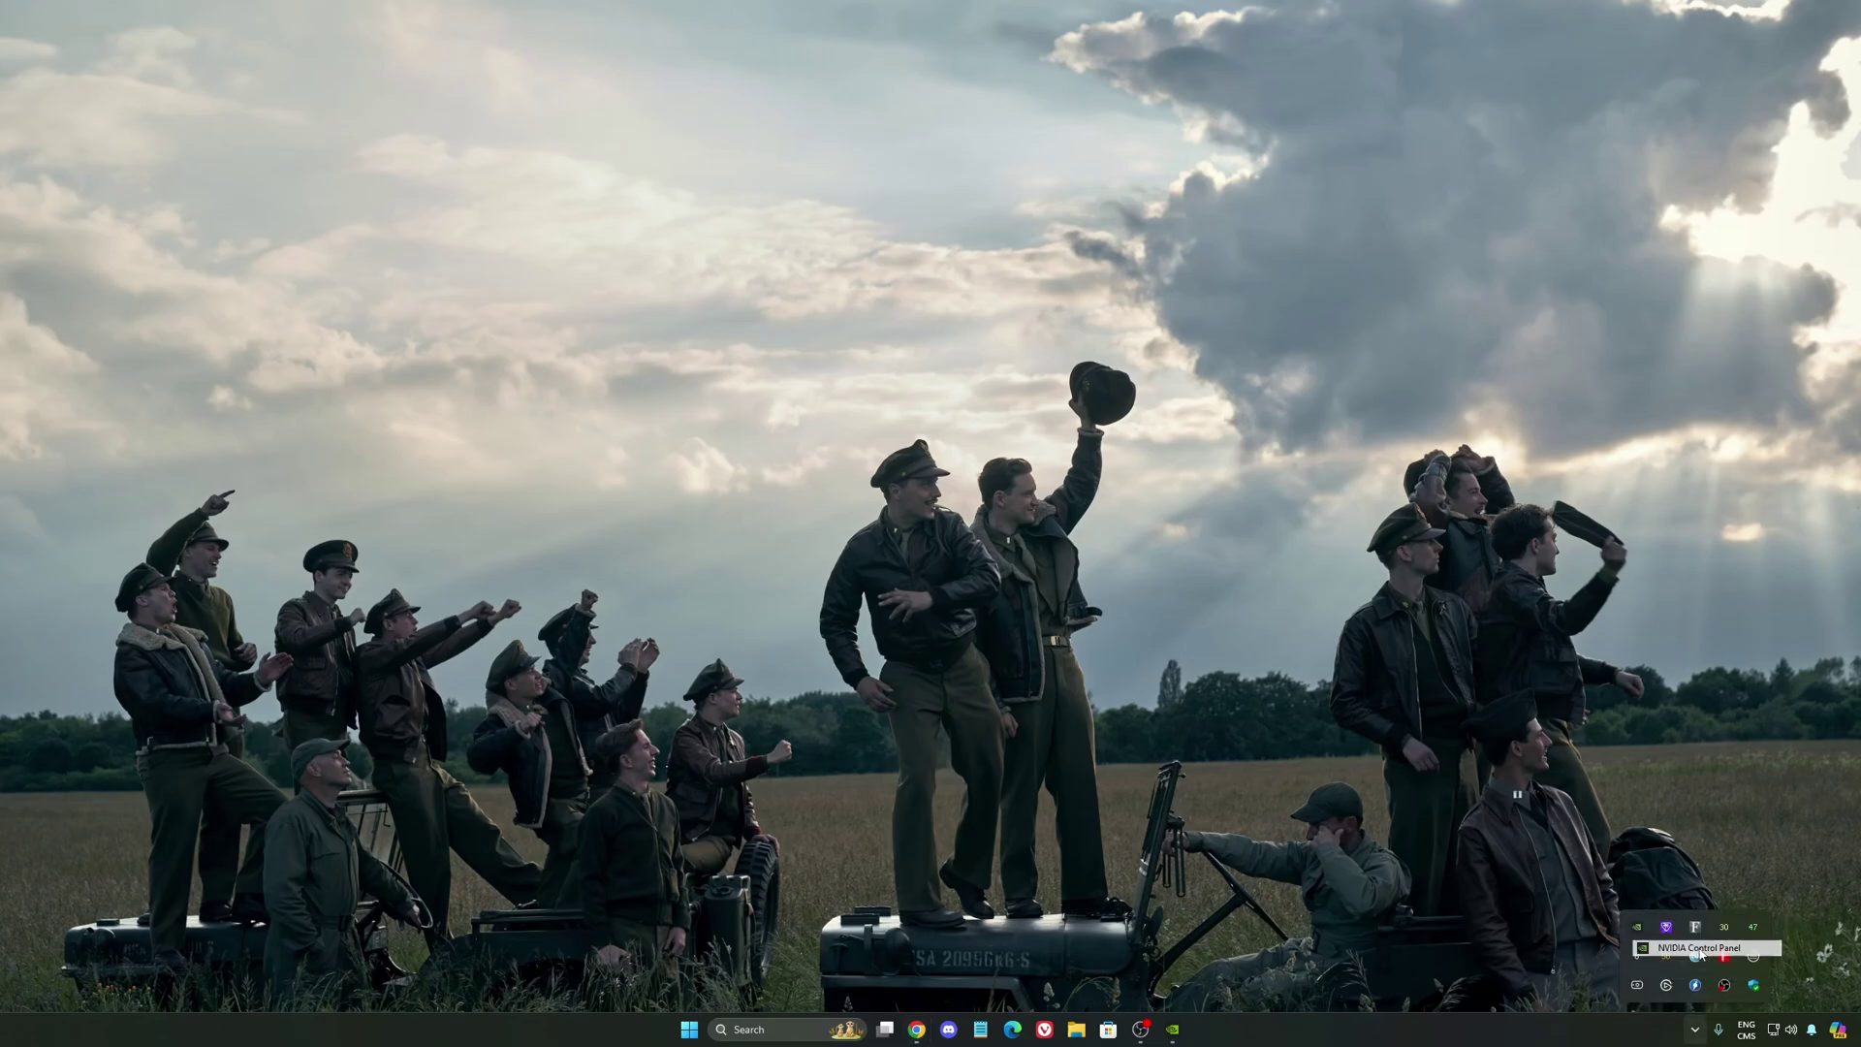
pyautogui.click(1486, 615)
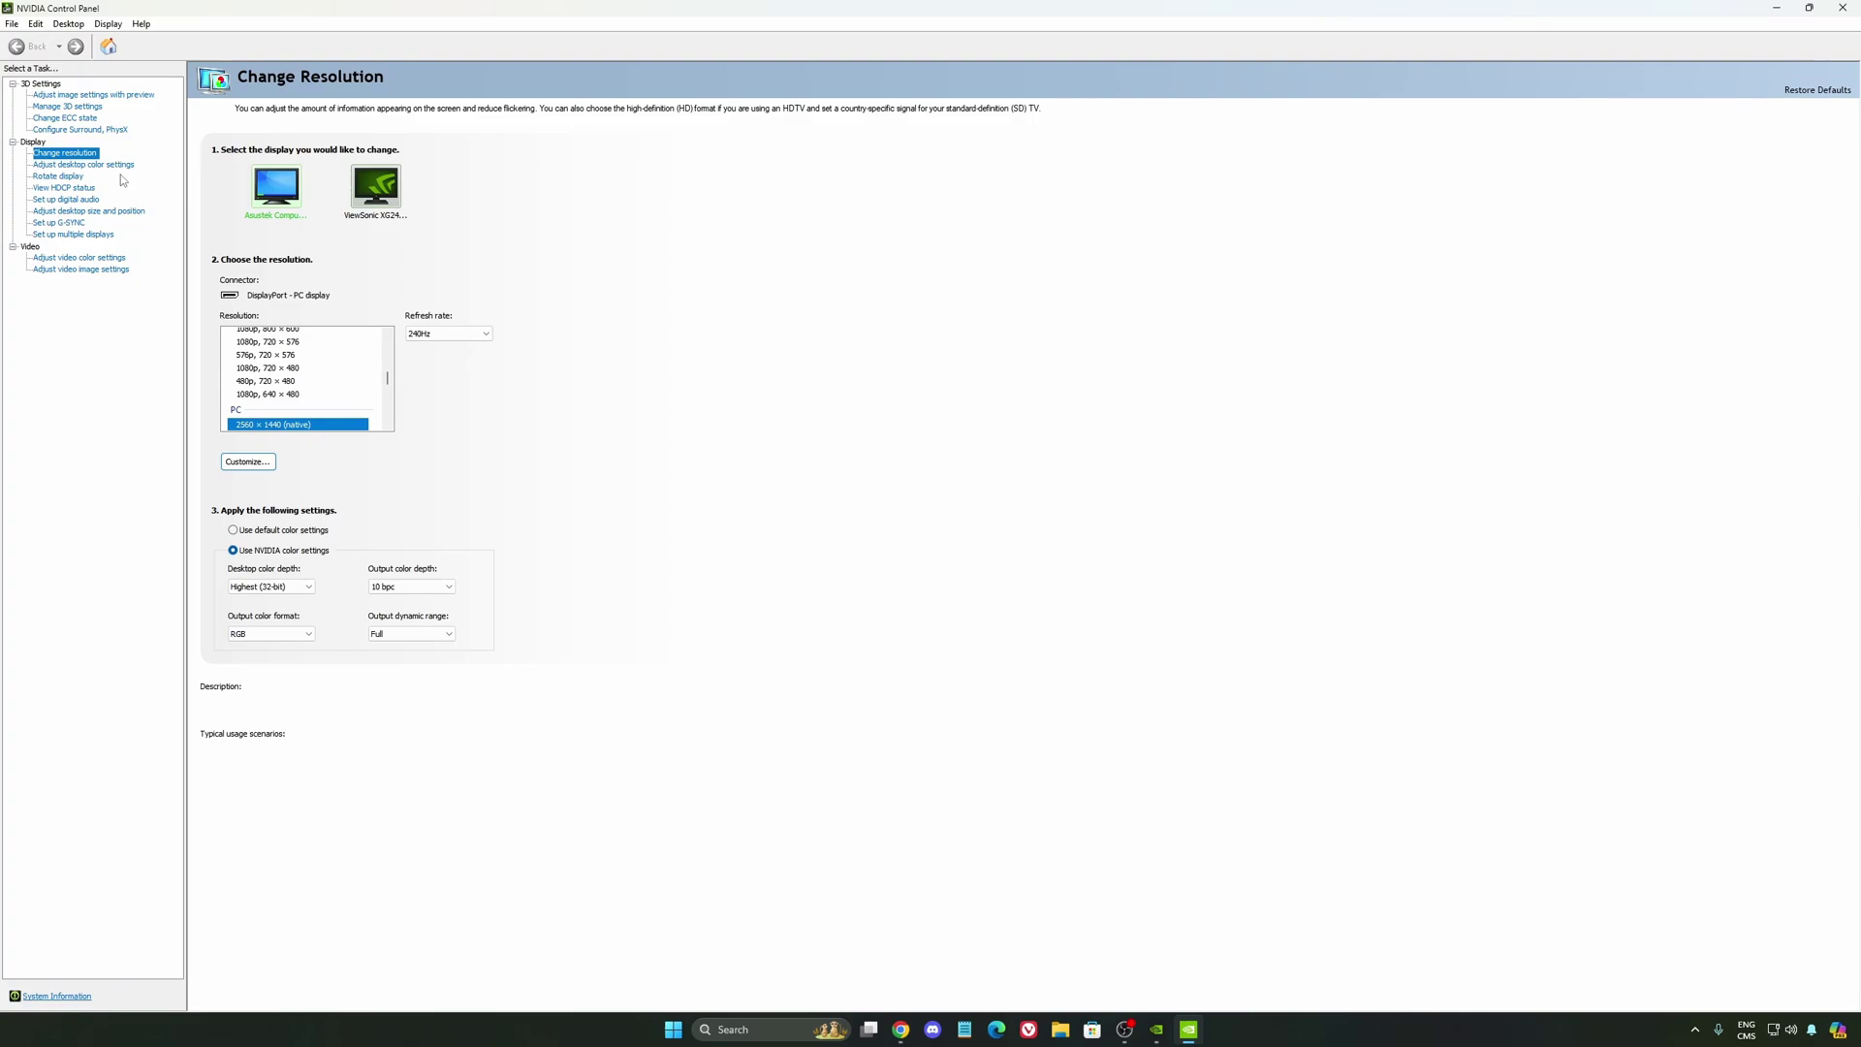
pyautogui.click(67, 106)
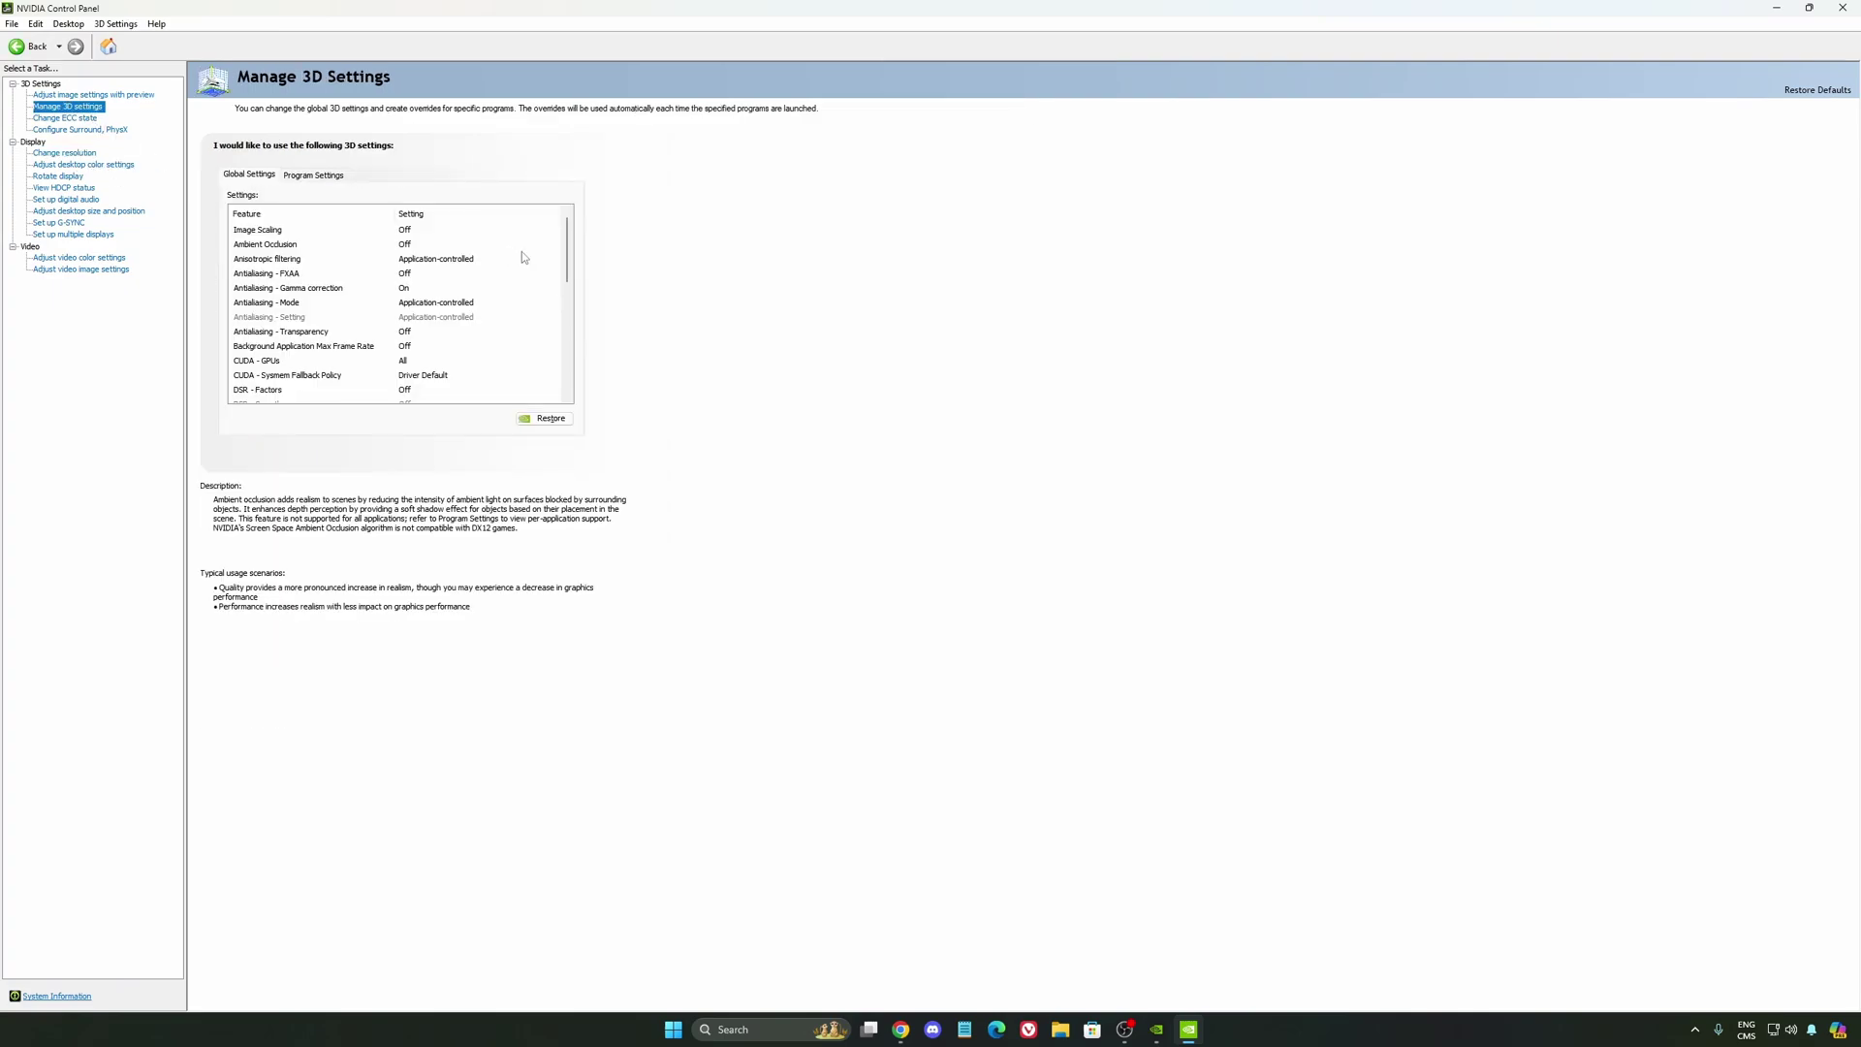
pyautogui.scroll(-2, 466, 288)
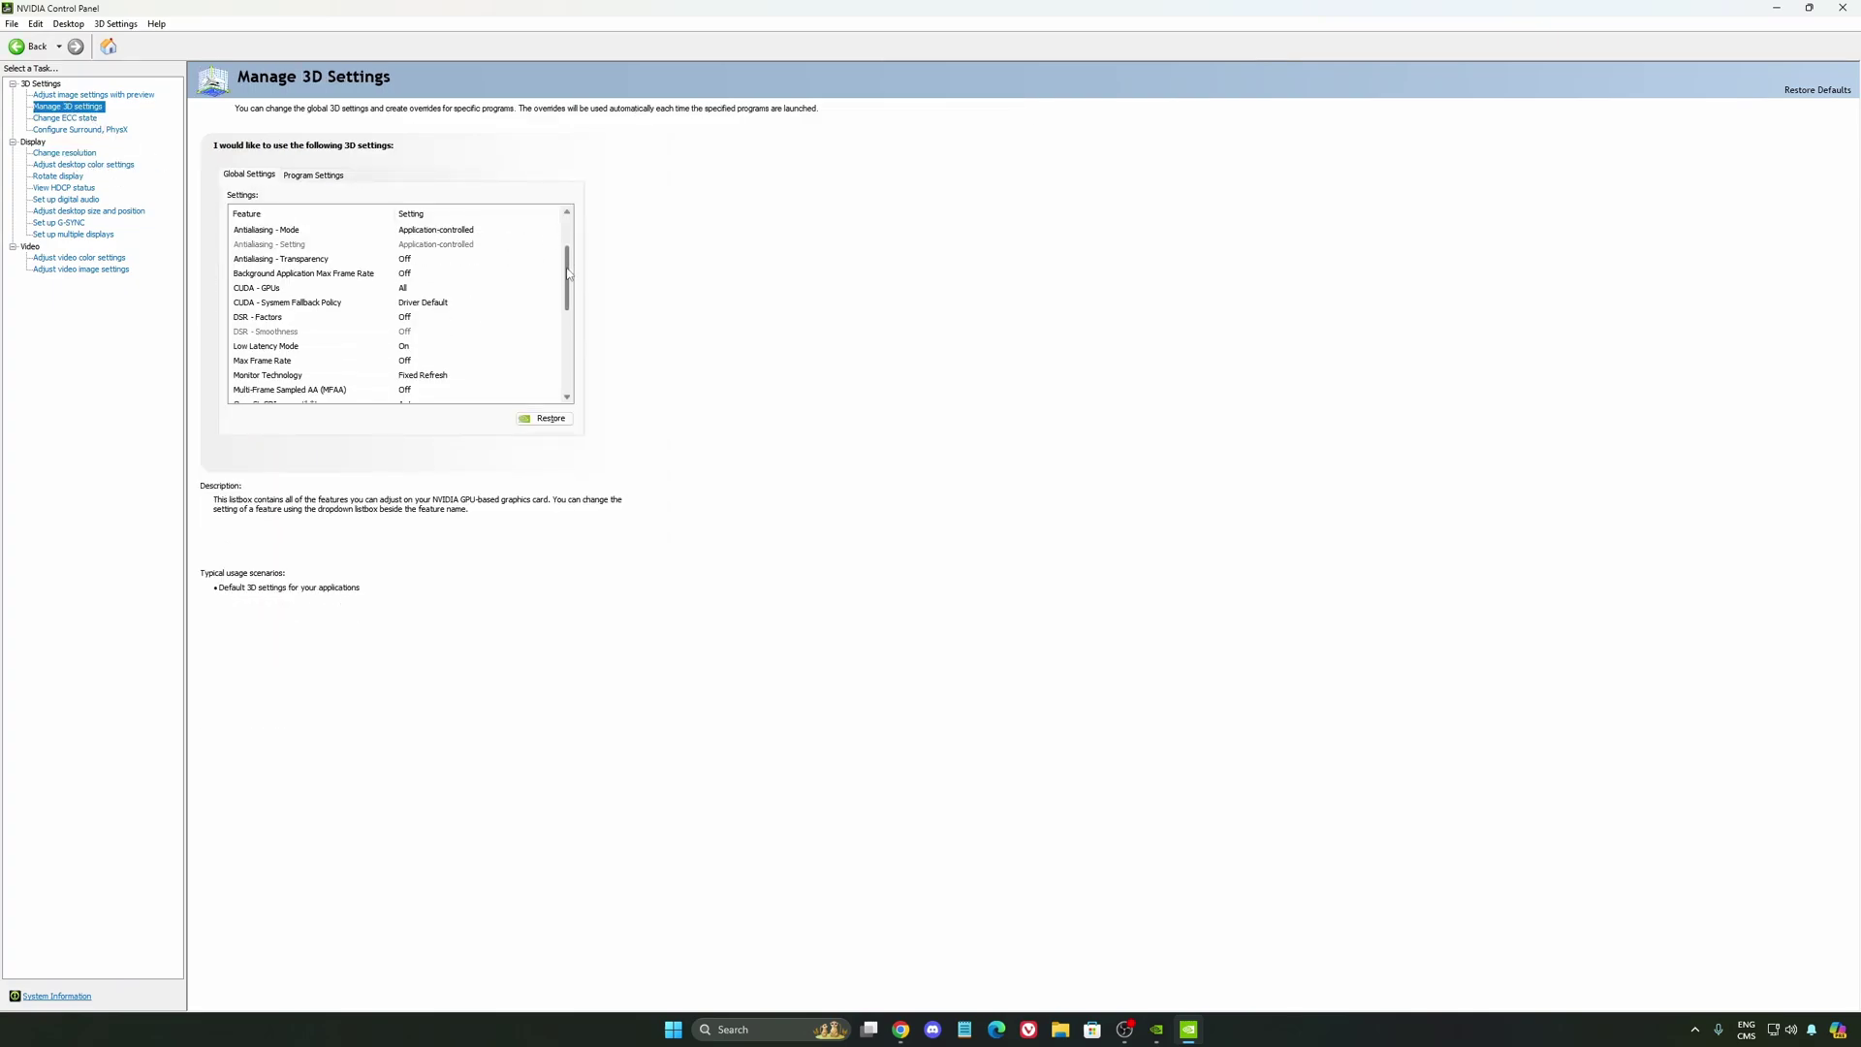
pyautogui.moveTo(254, 339)
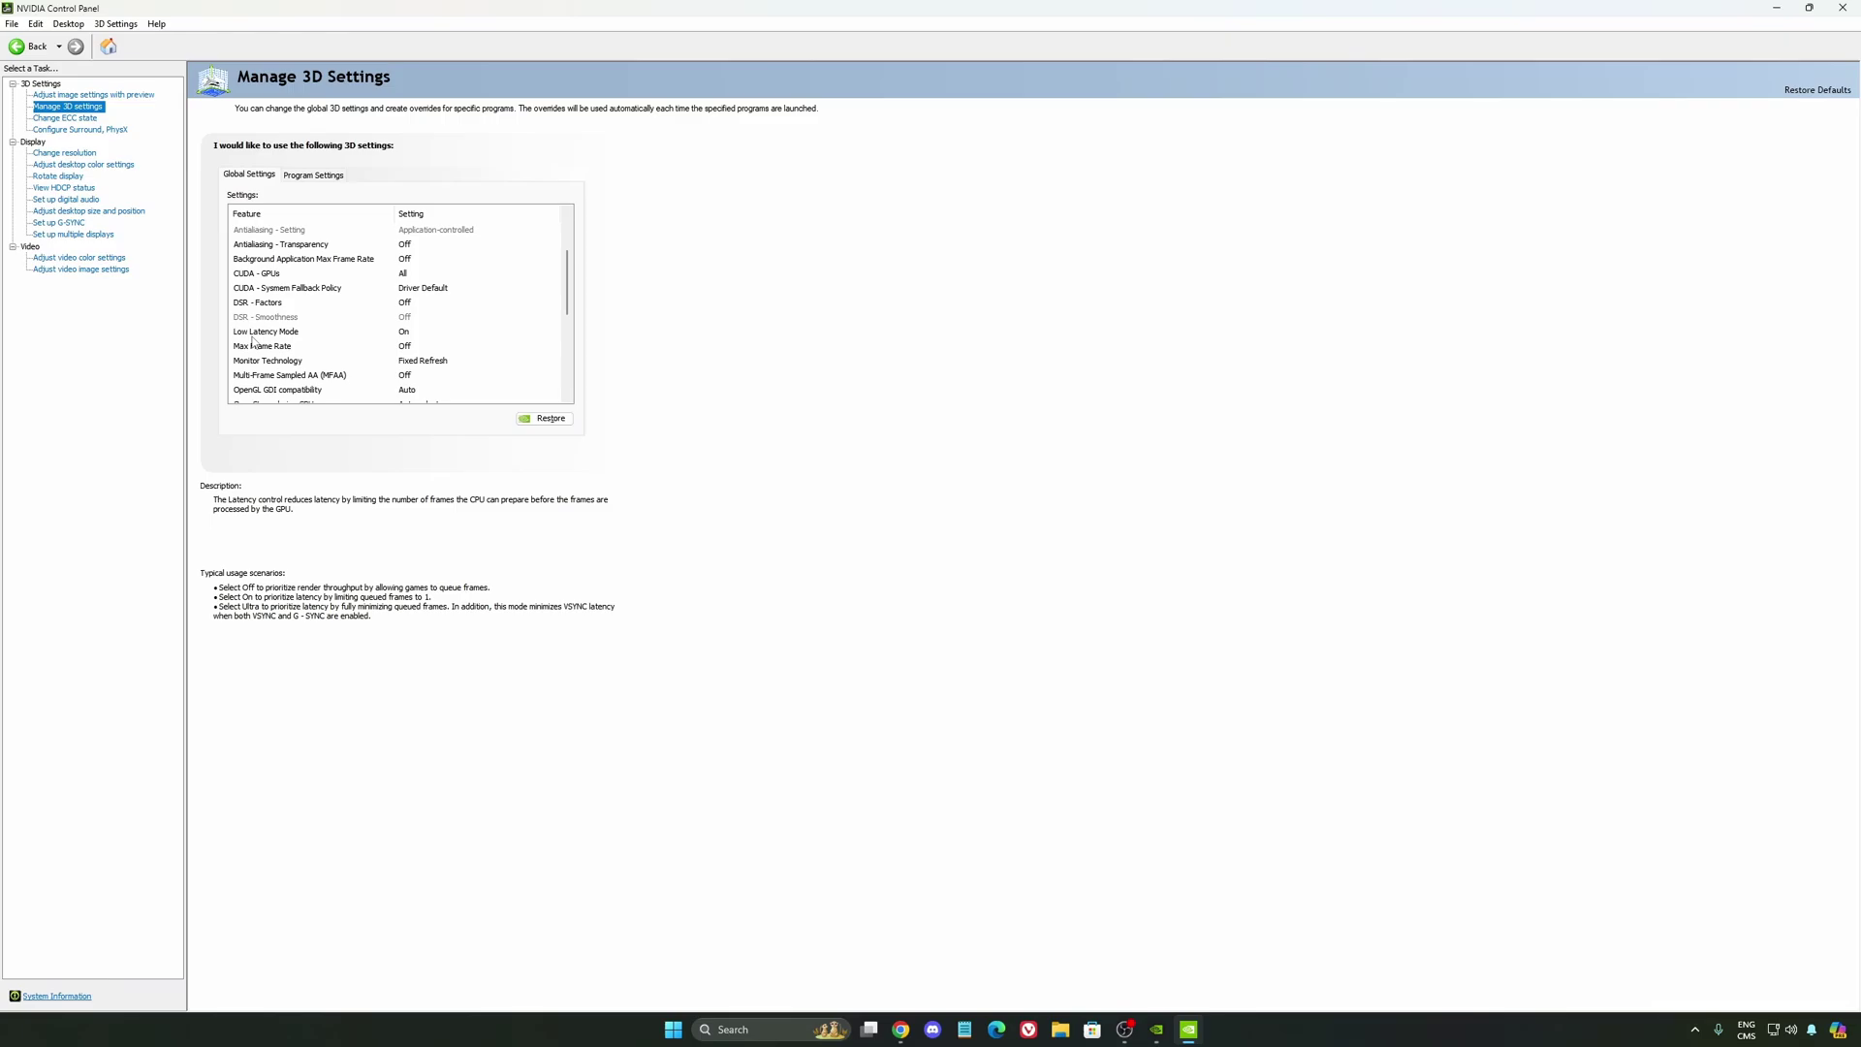
pyautogui.scroll(-3, 566, 301)
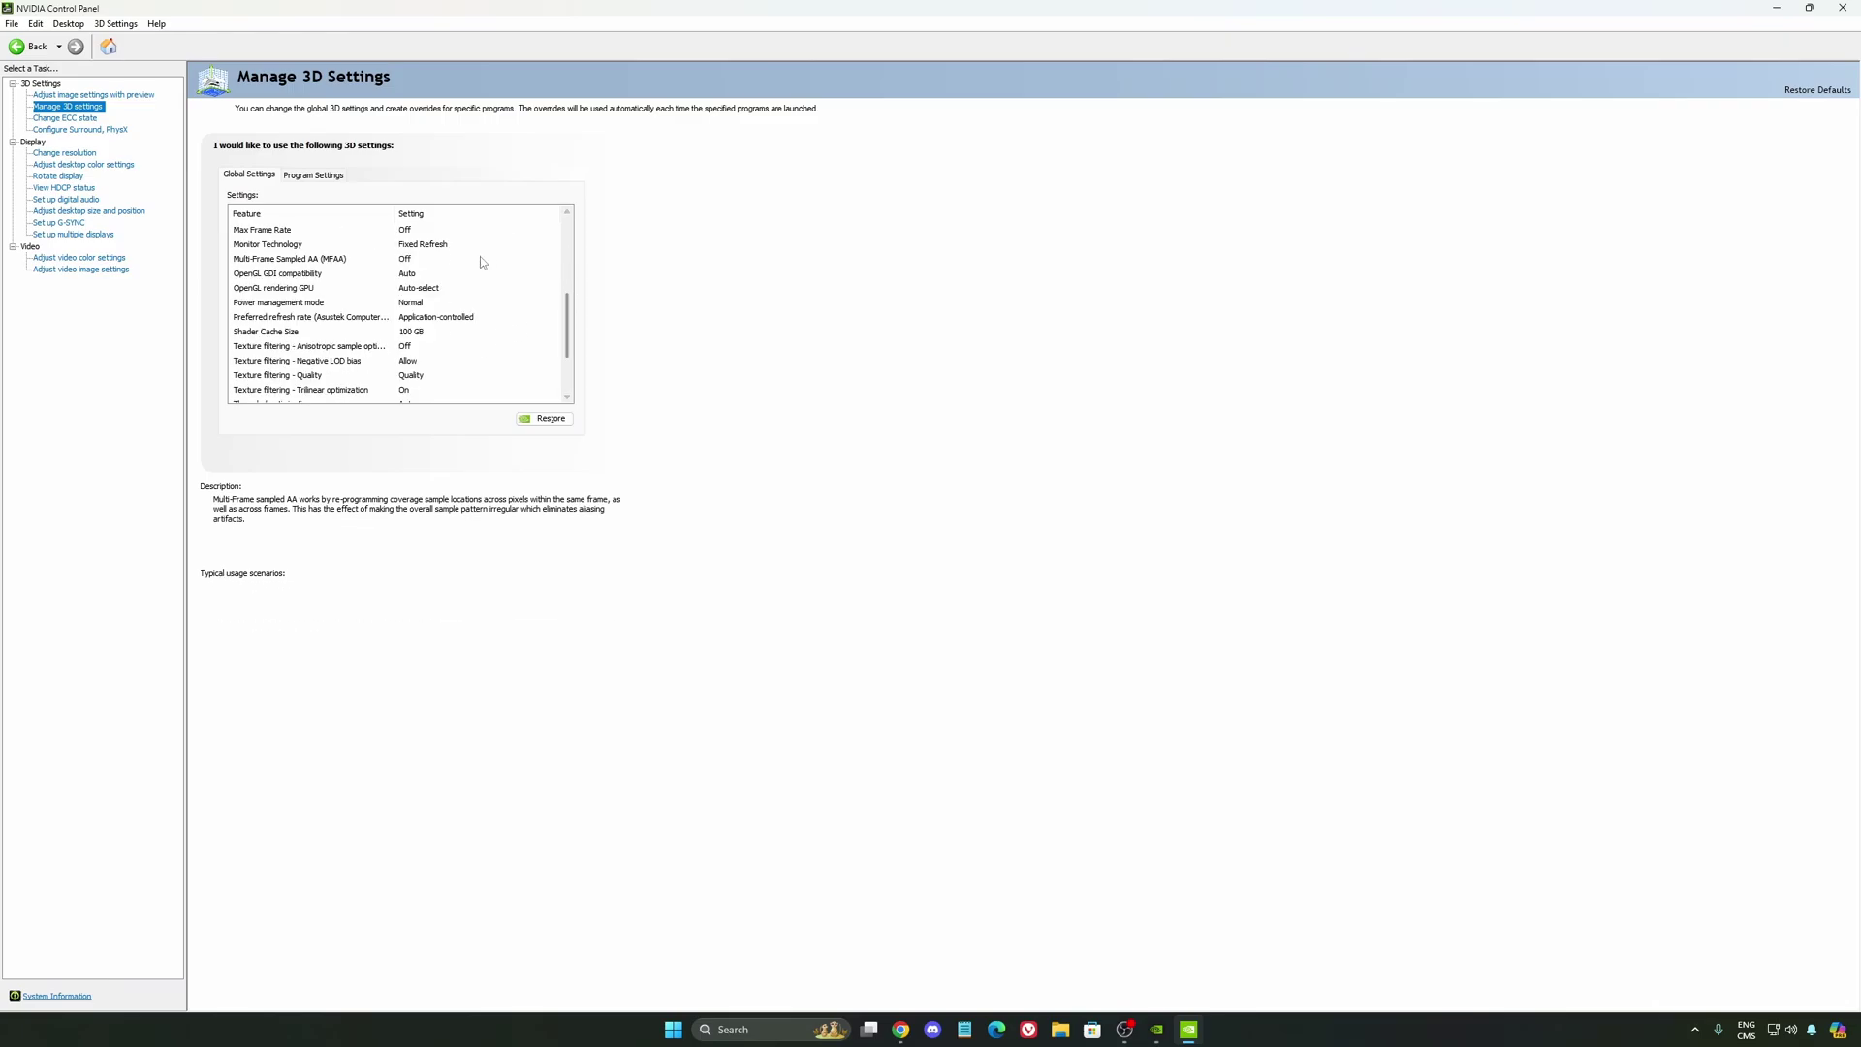
pyautogui.moveTo(254, 304)
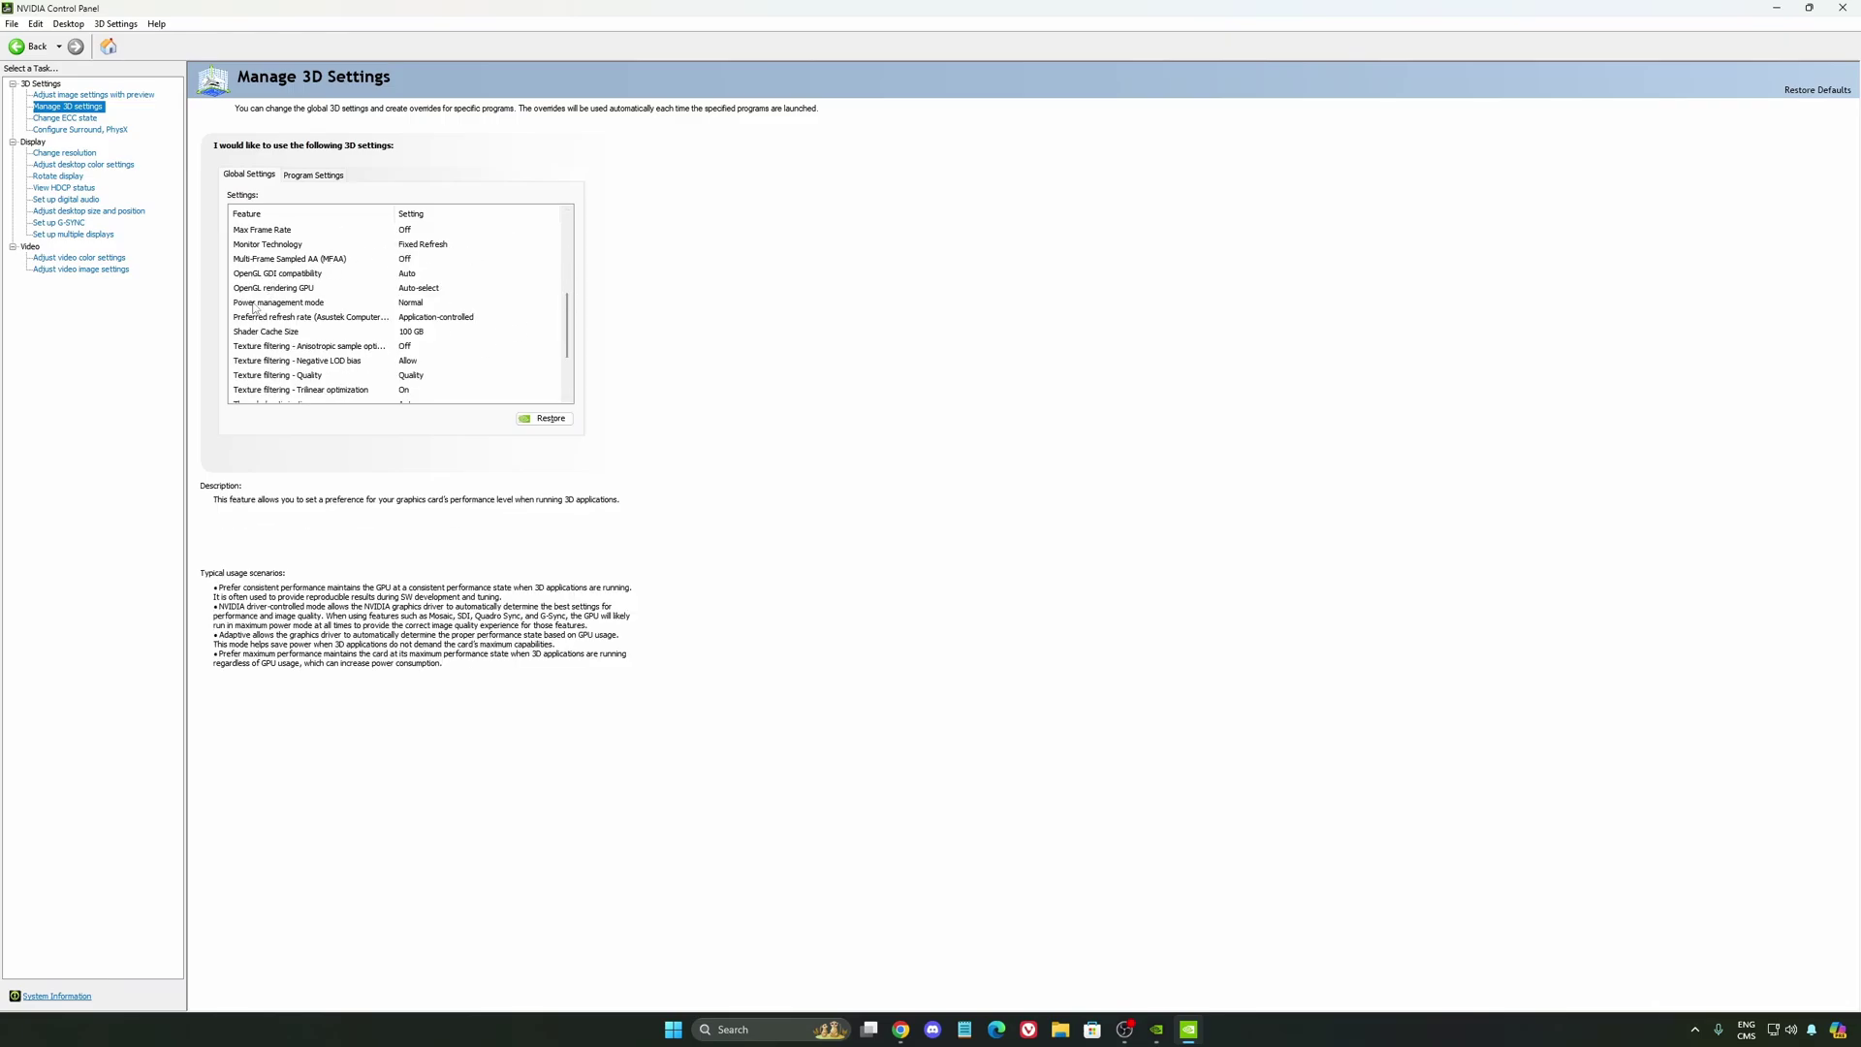
pyautogui.click(420, 305)
pyautogui.click(419, 303)
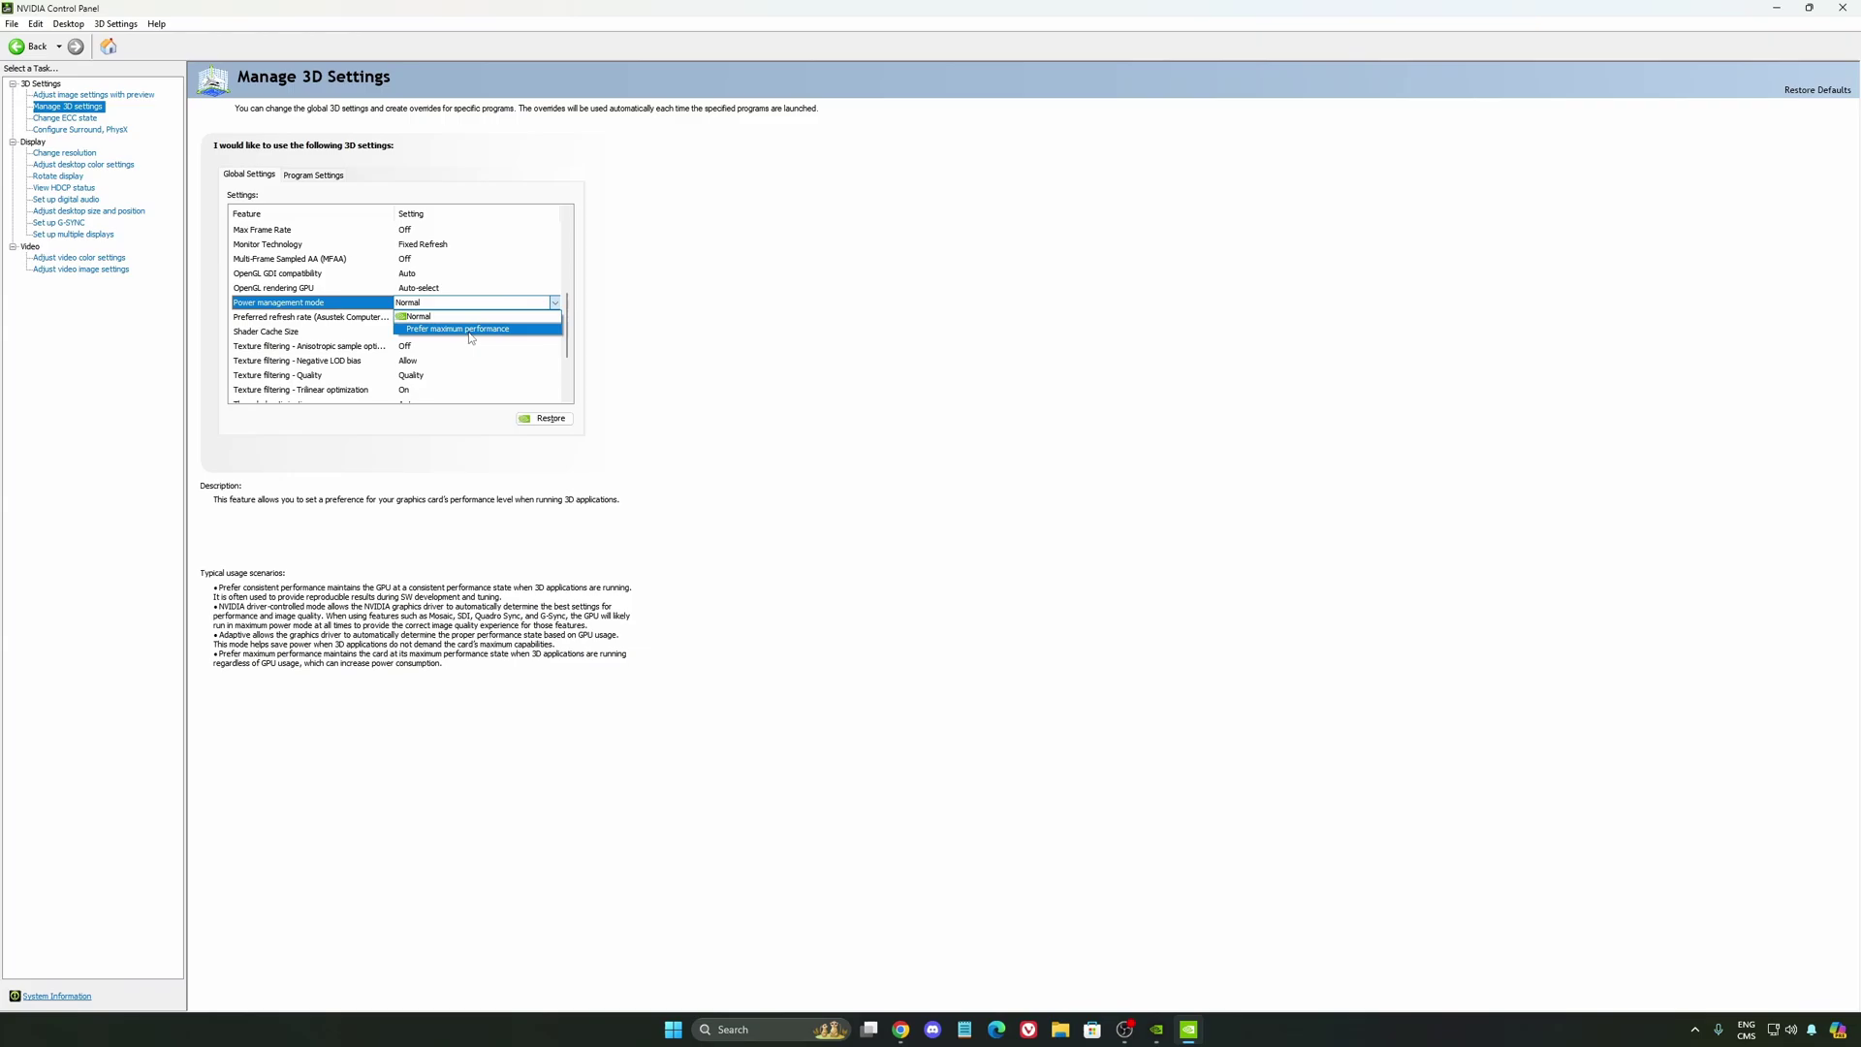
pyautogui.click(714, 334)
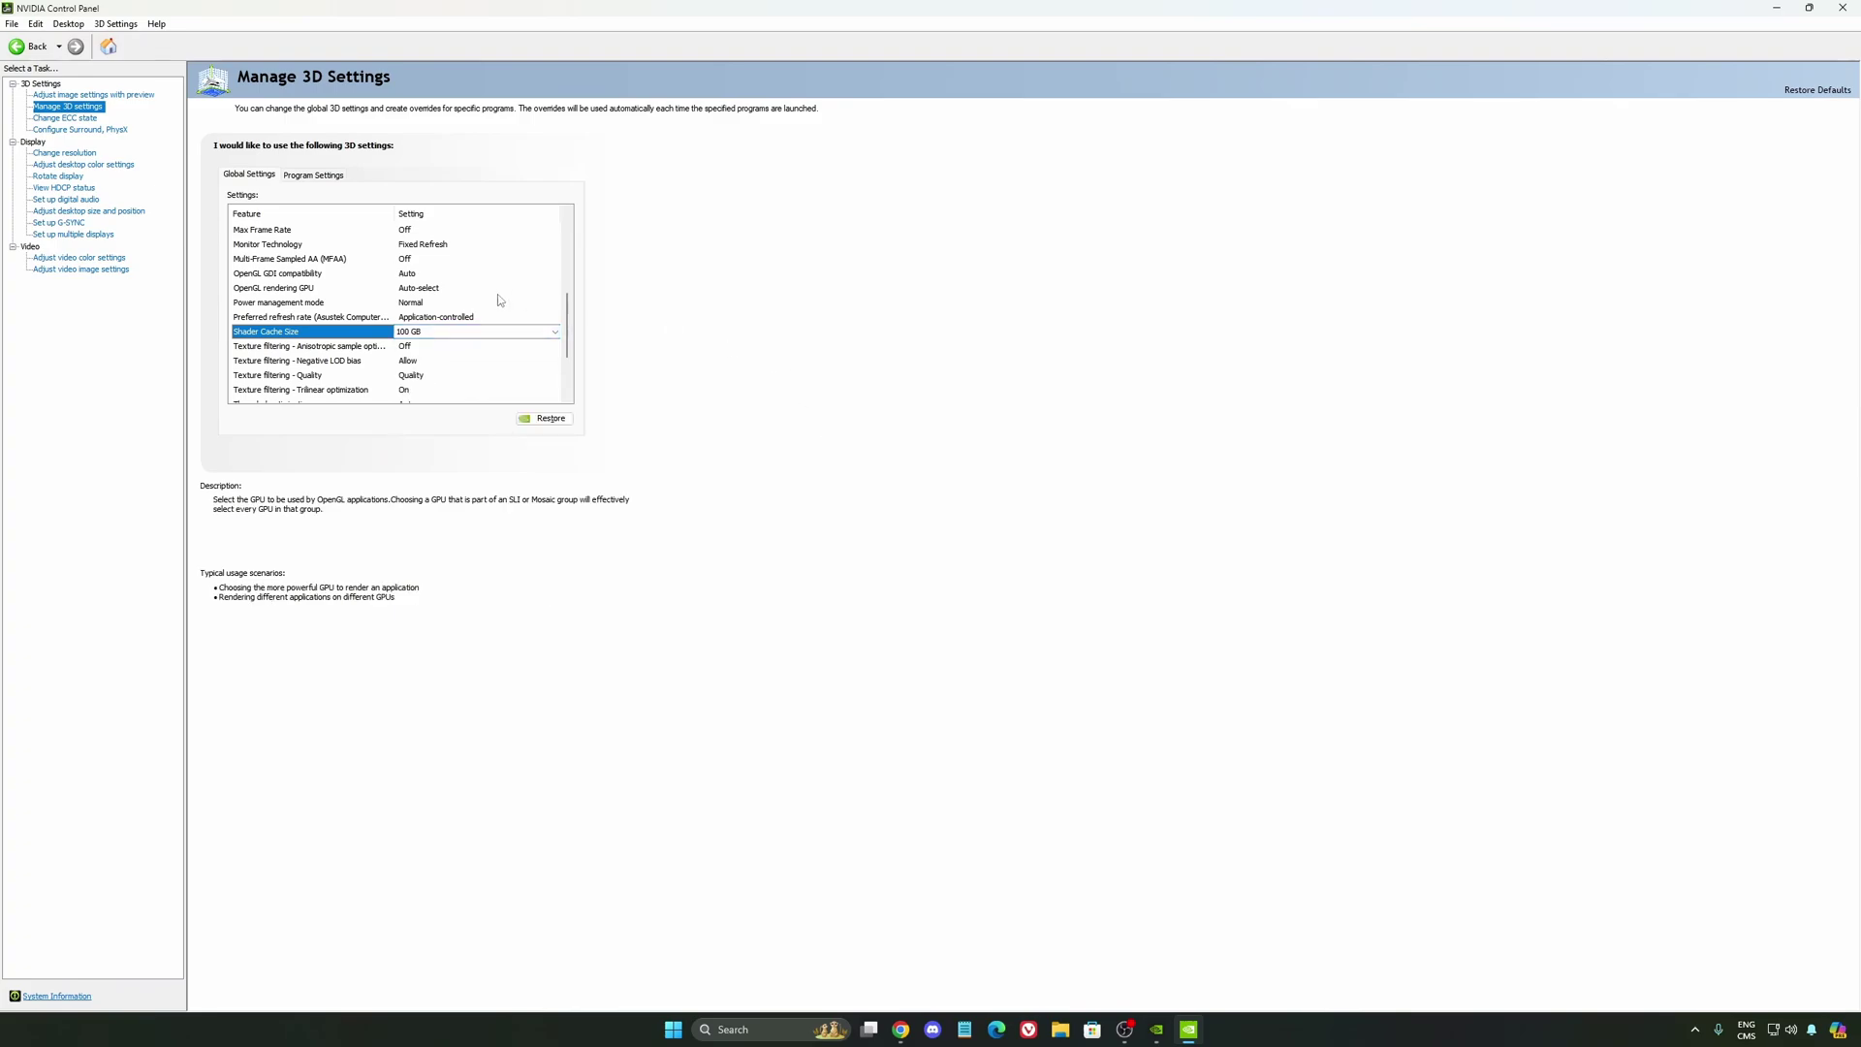
# Step: Confirm the display runs at 2560 × 1440 and 240Hz, then open the Set up G-SYNC page
pyautogui.click(65, 152)
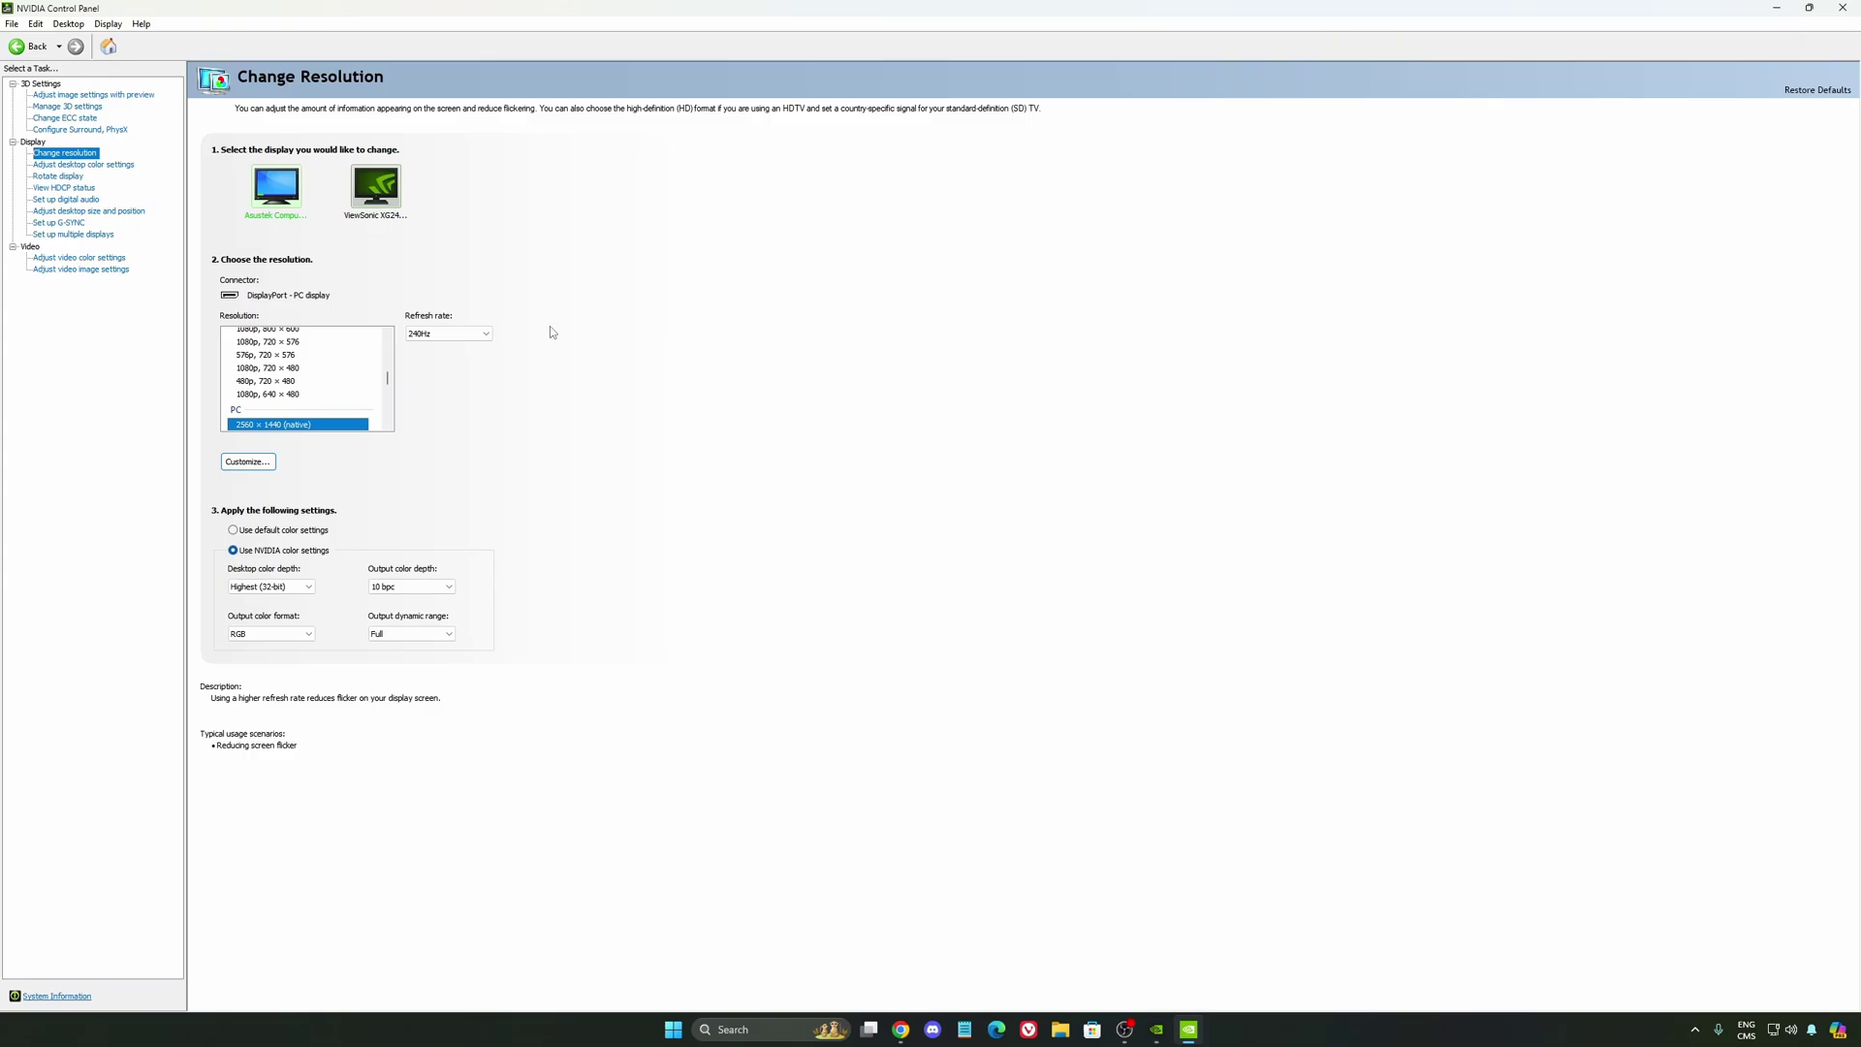
pyautogui.click(70, 223)
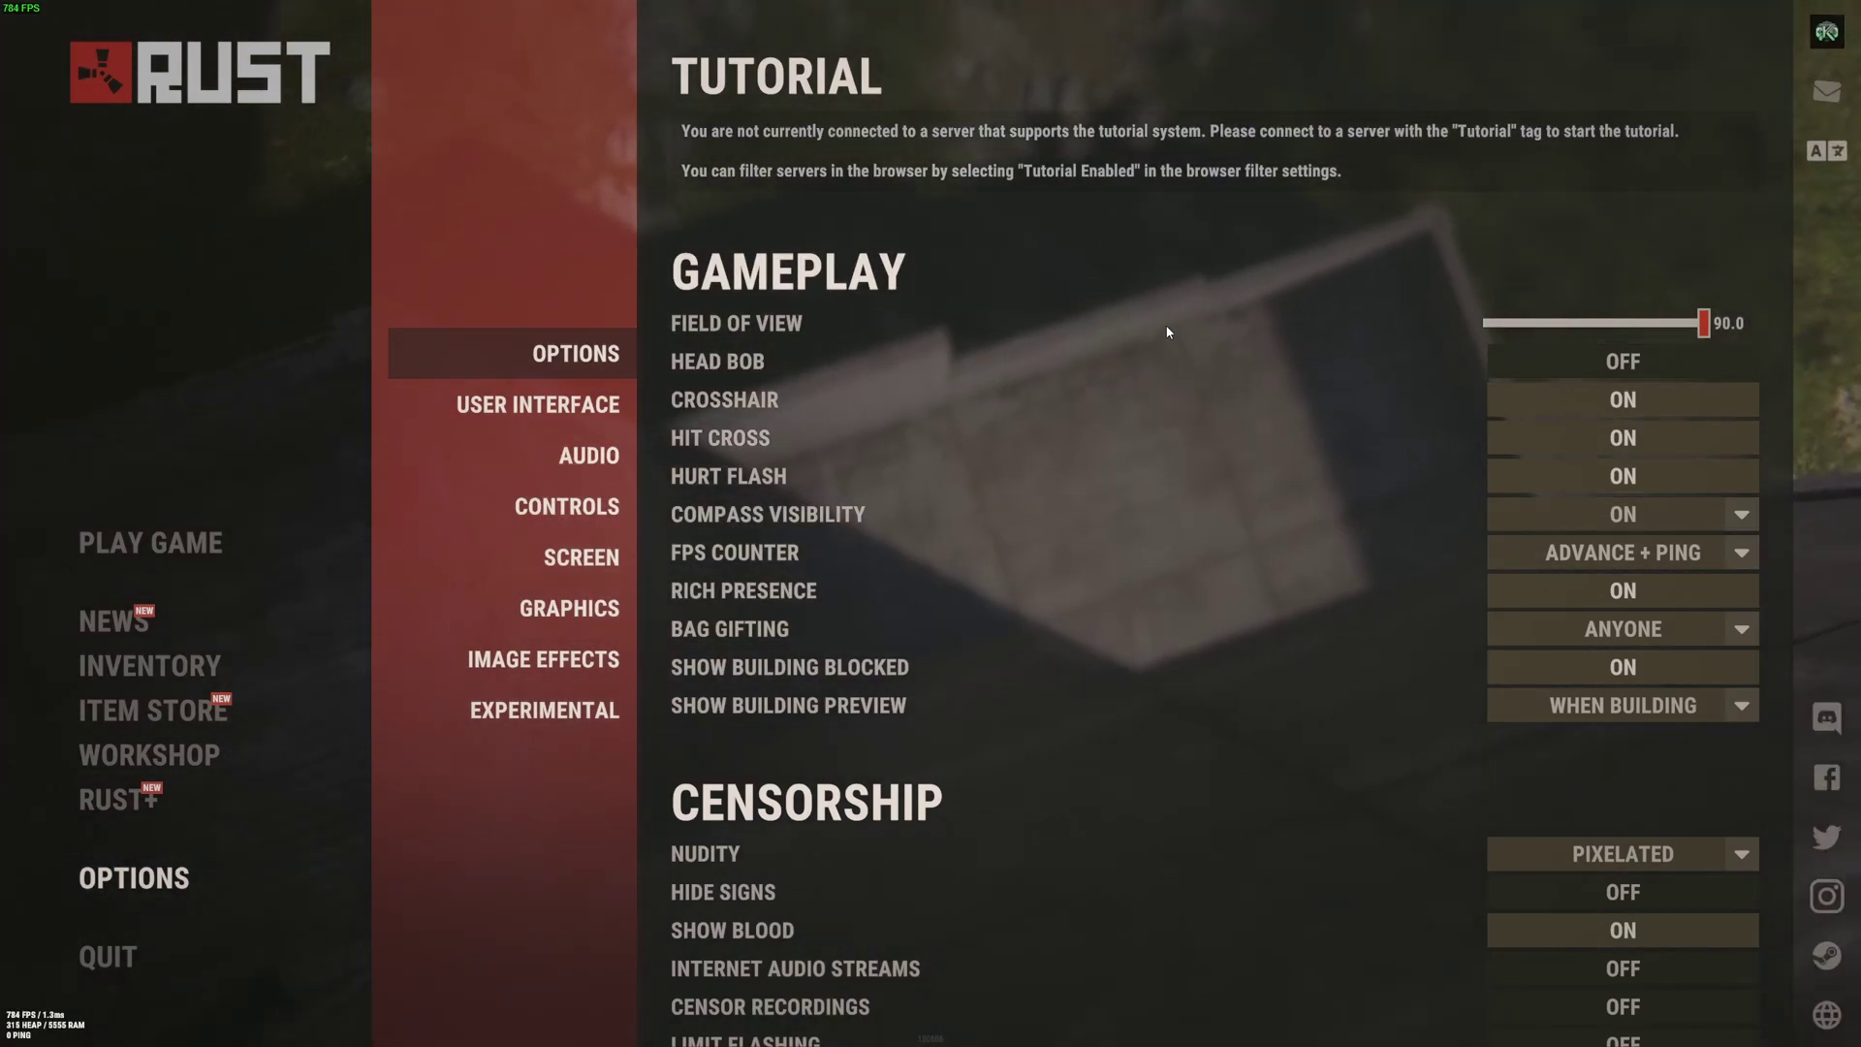
pyautogui.moveTo(1098, 380)
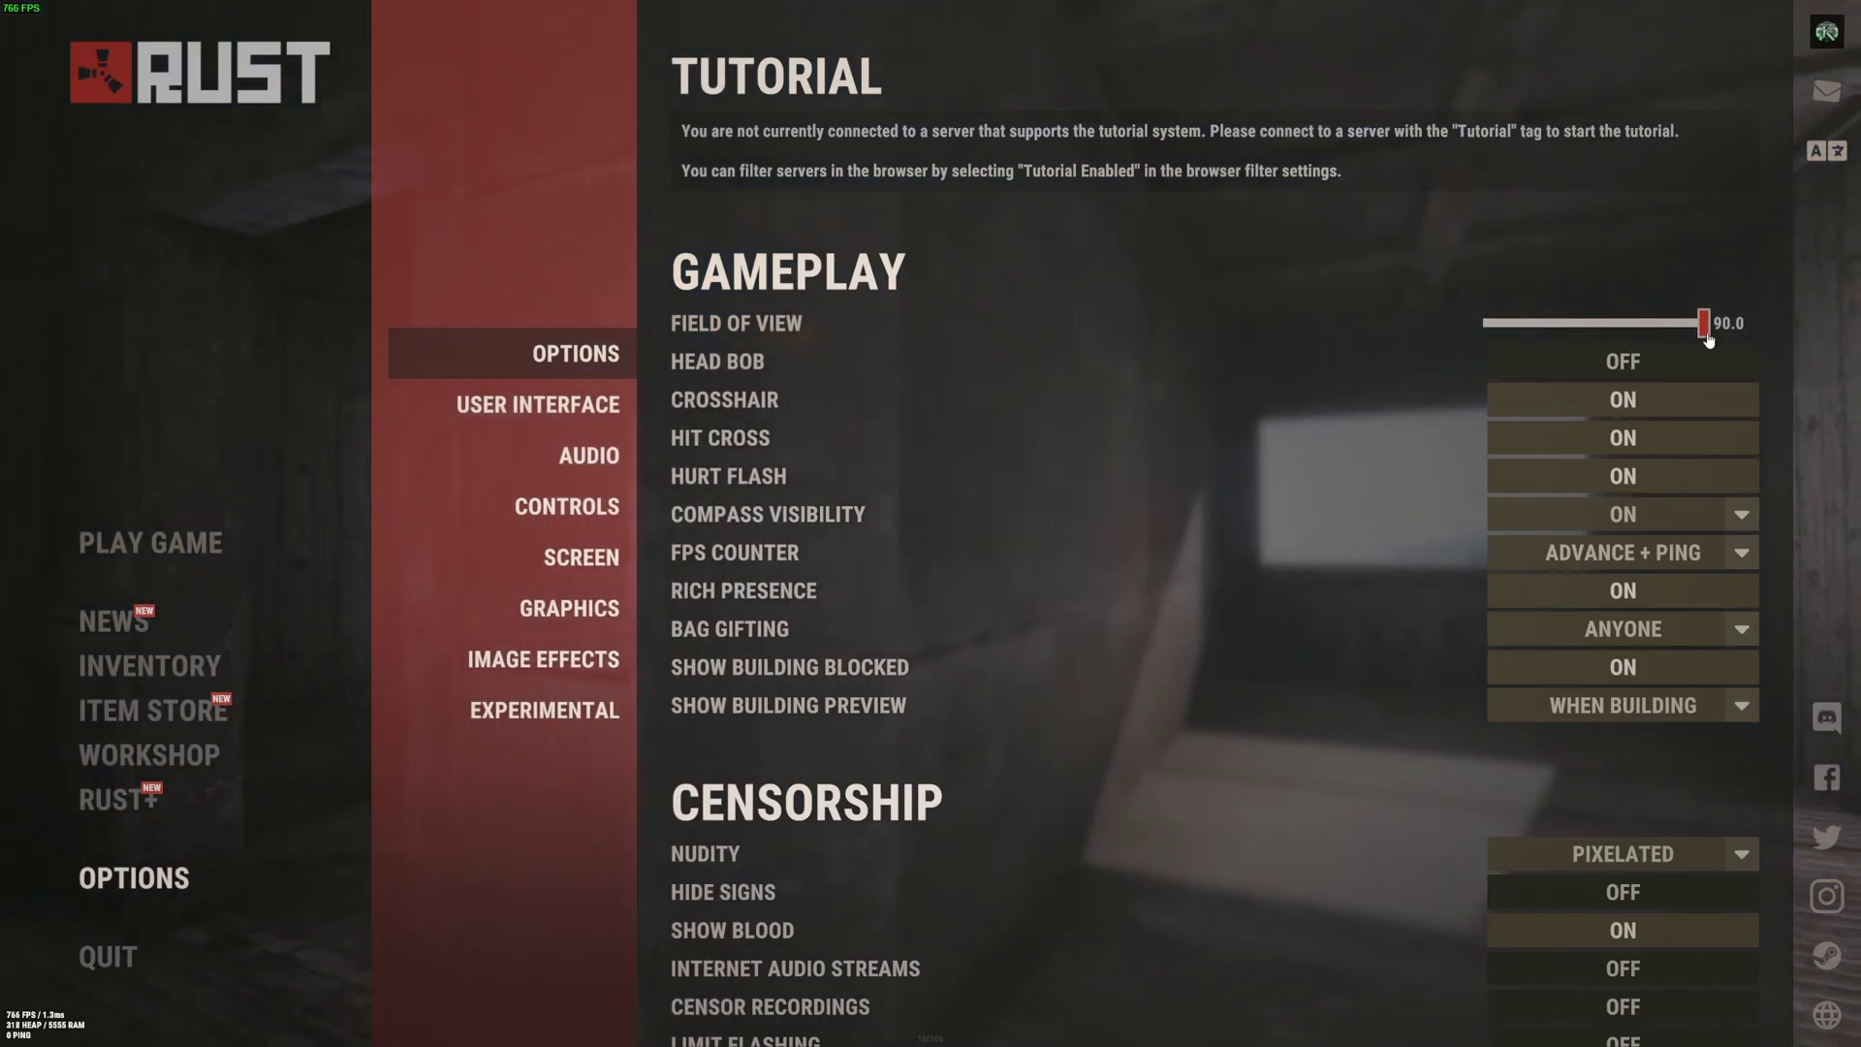
pyautogui.moveTo(1706, 330)
pyautogui.mouseDown()
pyautogui.moveTo(1602, 327)
pyautogui.moveTo(1706, 322)
pyautogui.mouseUp()
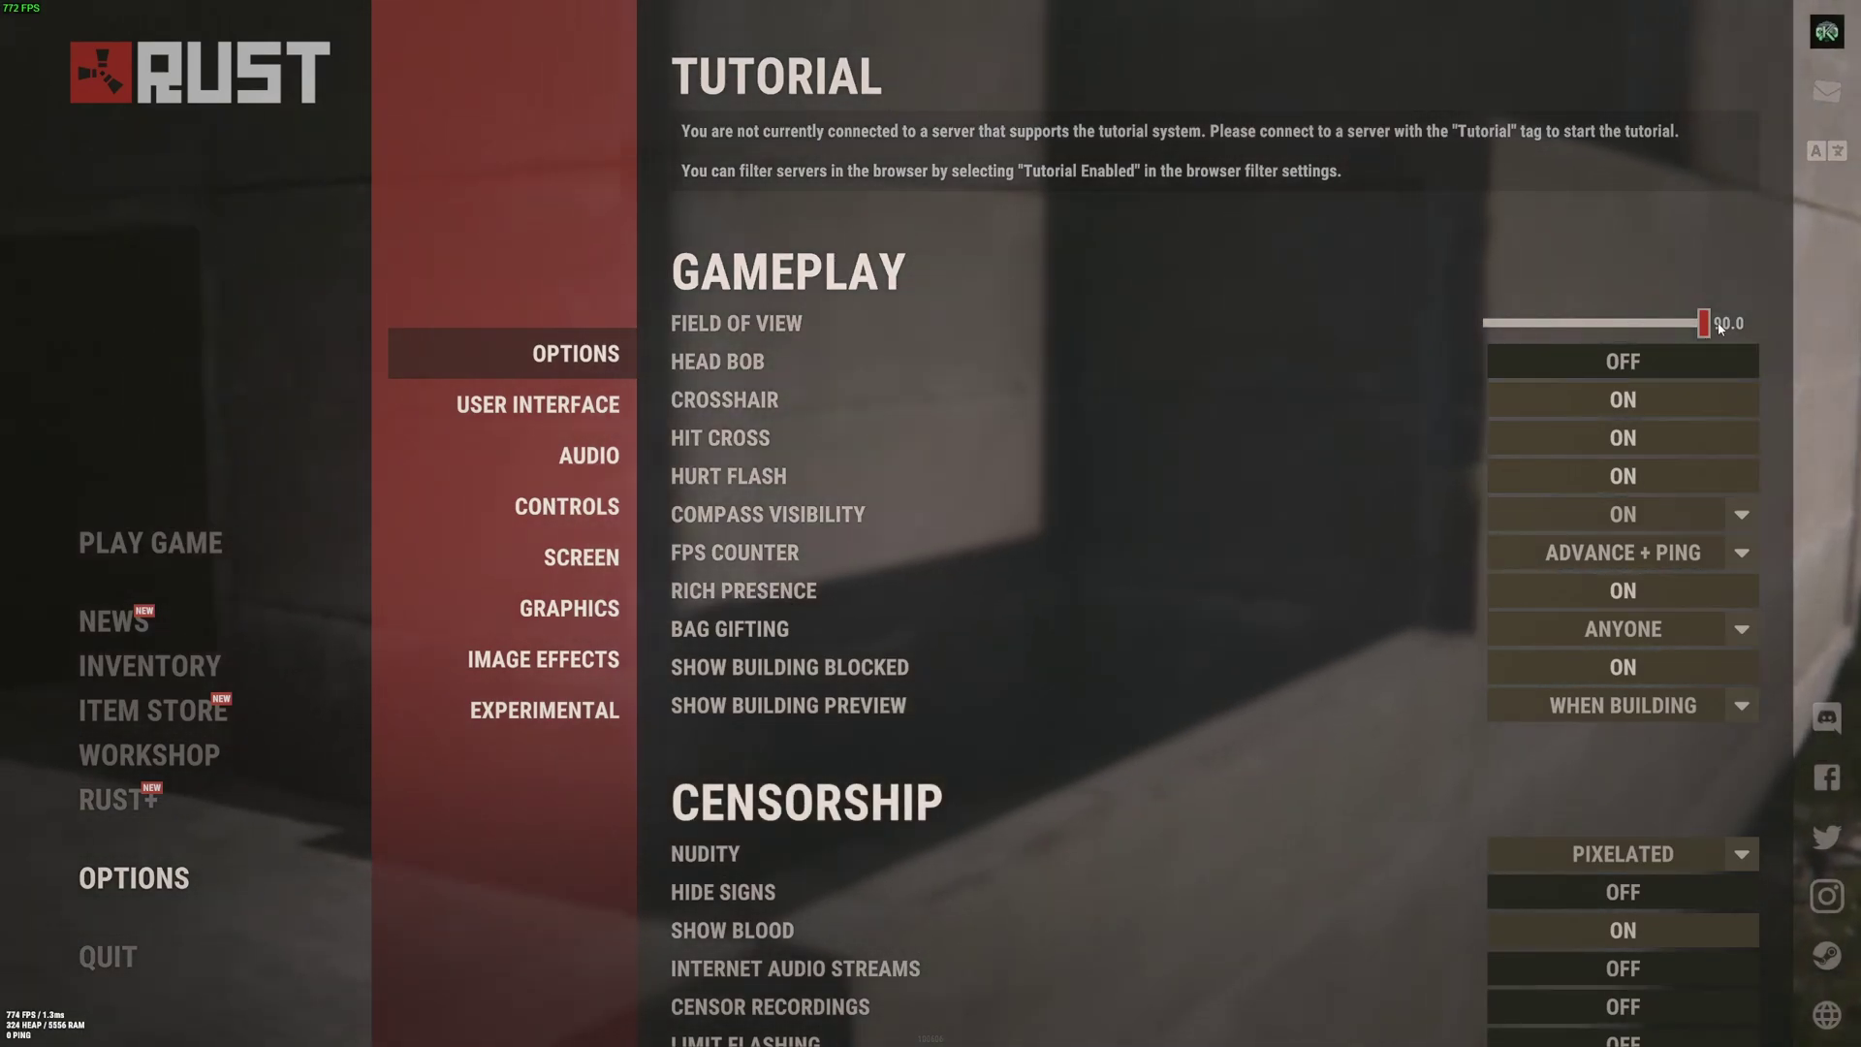
pyautogui.moveTo(897, 369)
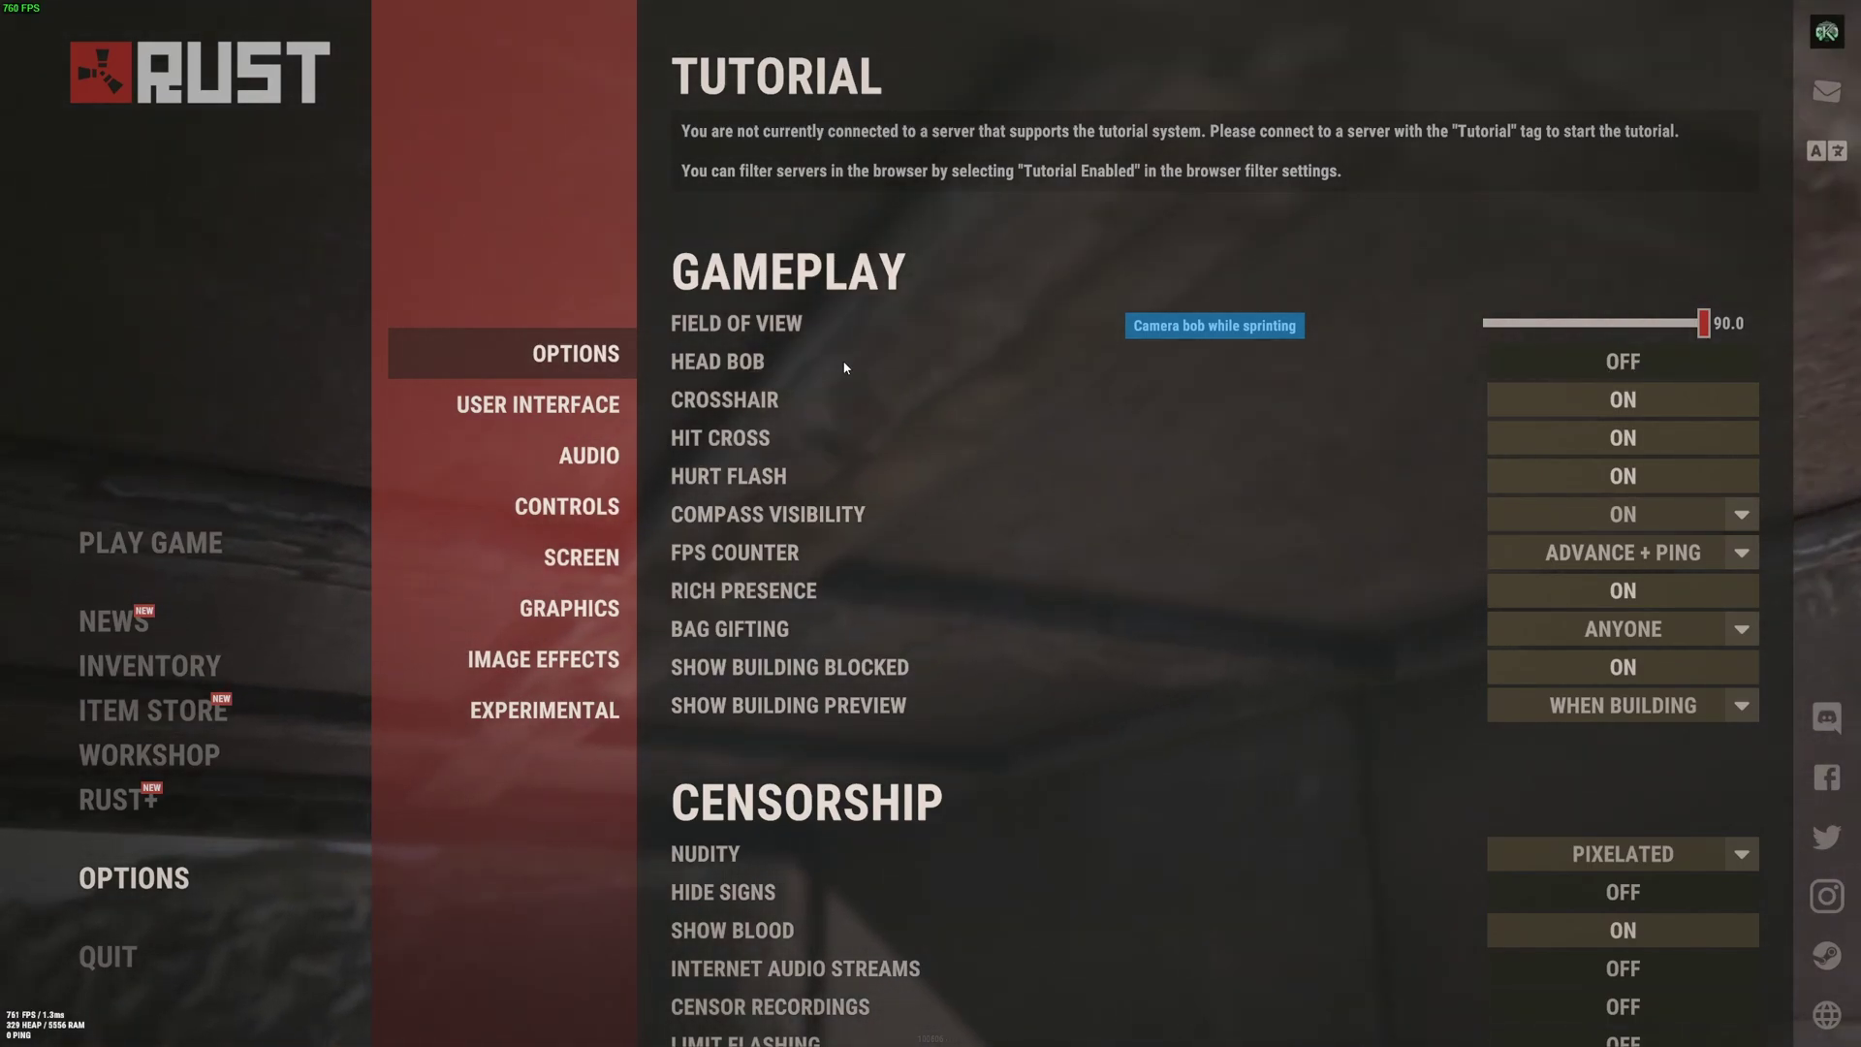
pyautogui.scroll(-1, 1018, 466)
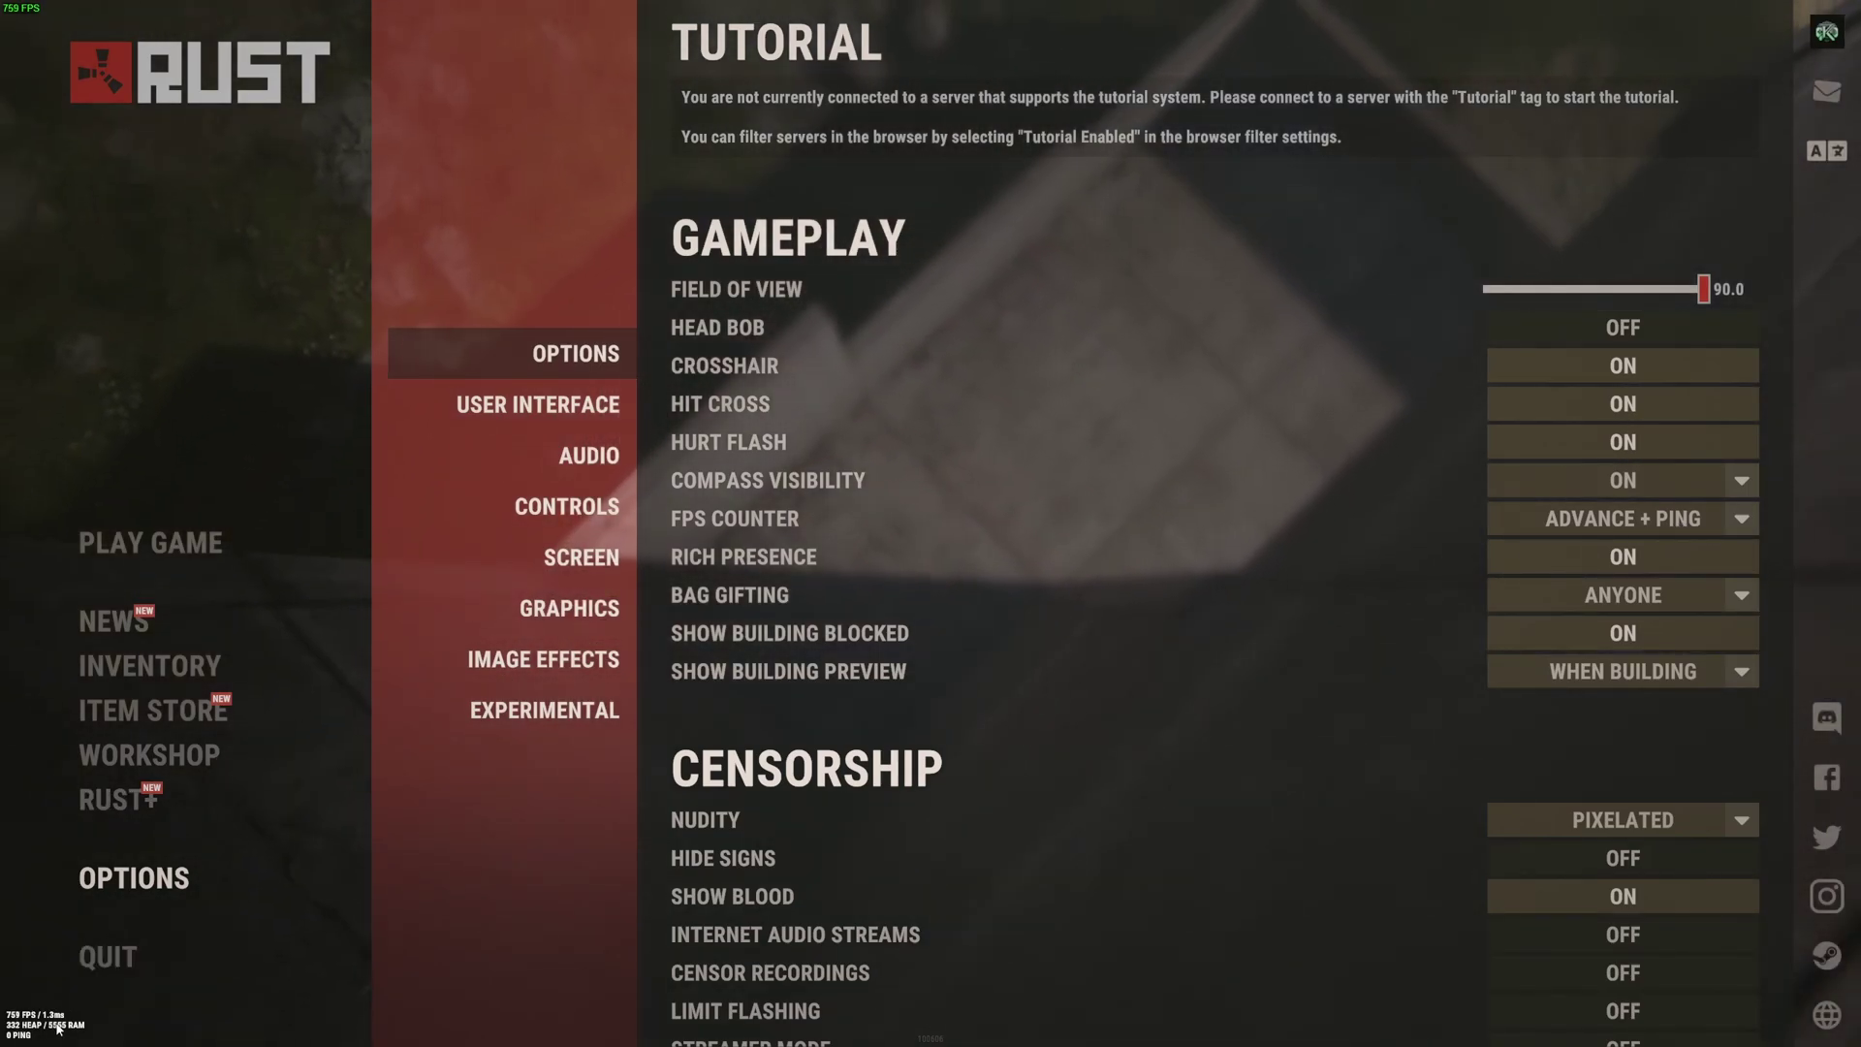
pyautogui.scroll(-3, 1085, 678)
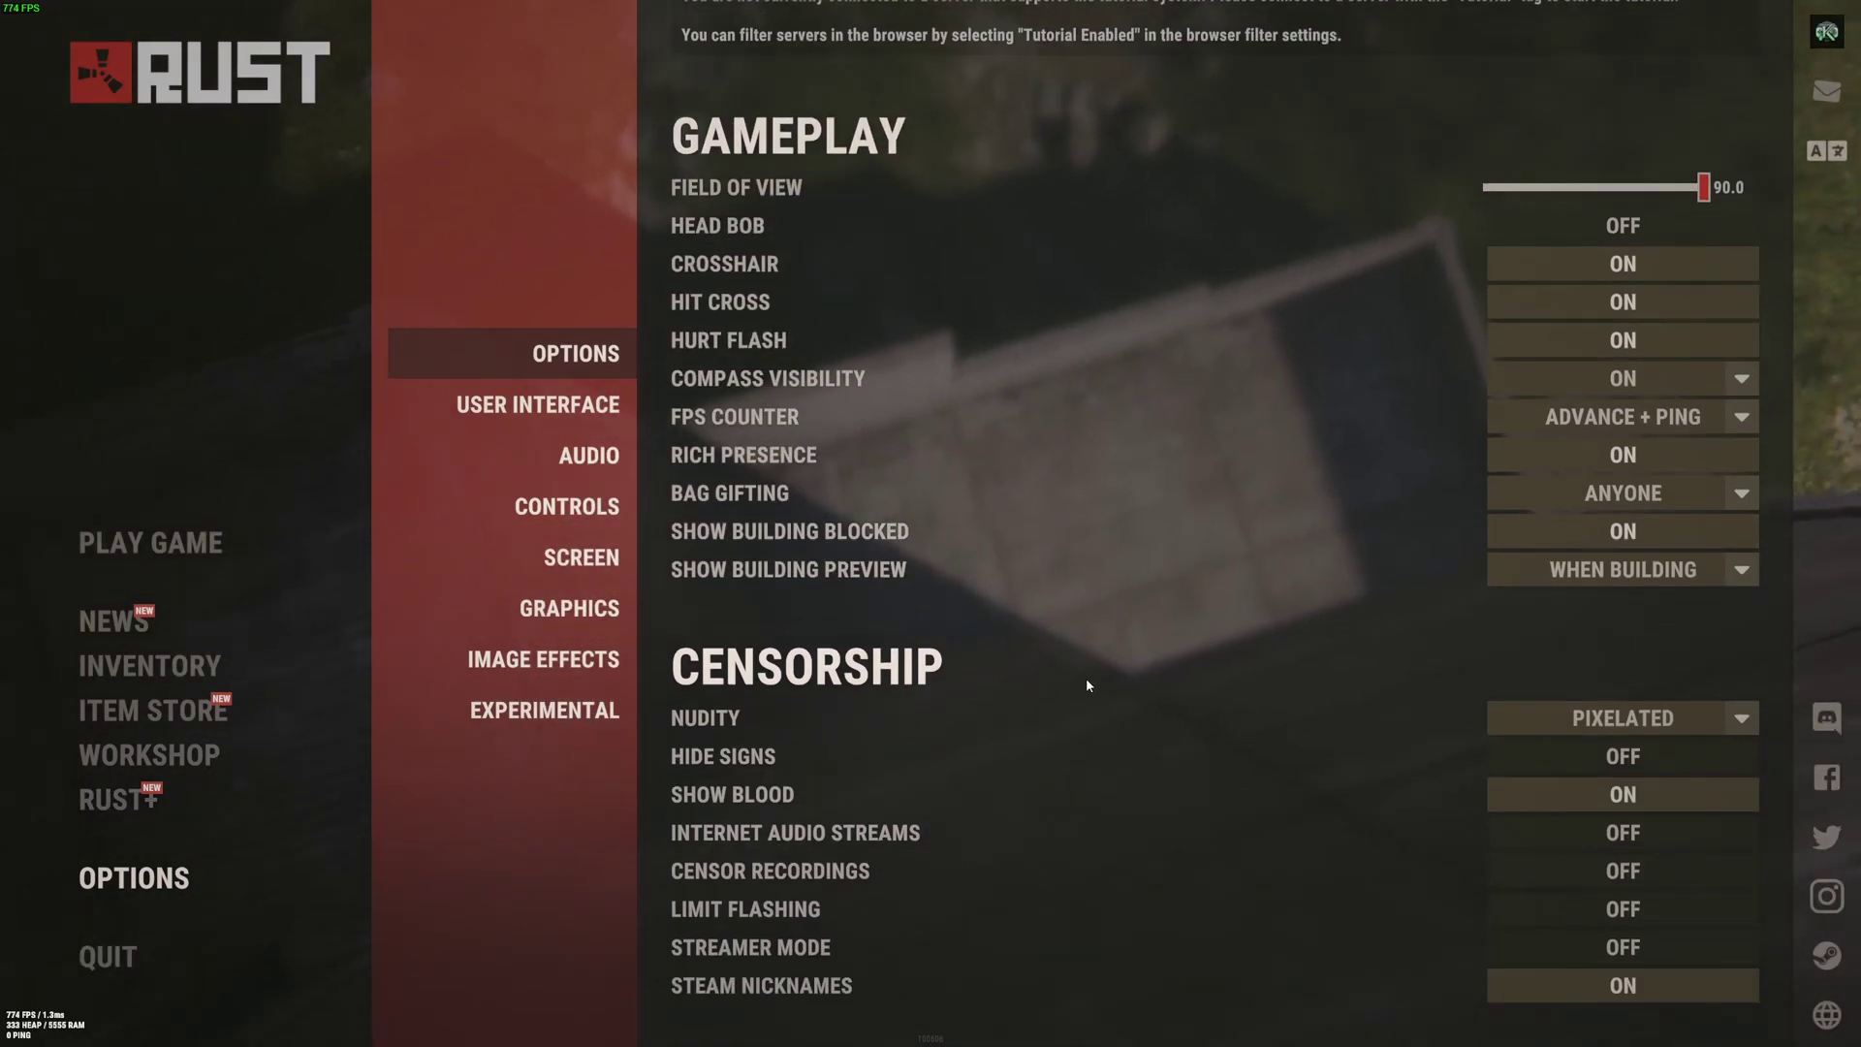
pyautogui.scroll(-2, 1085, 680)
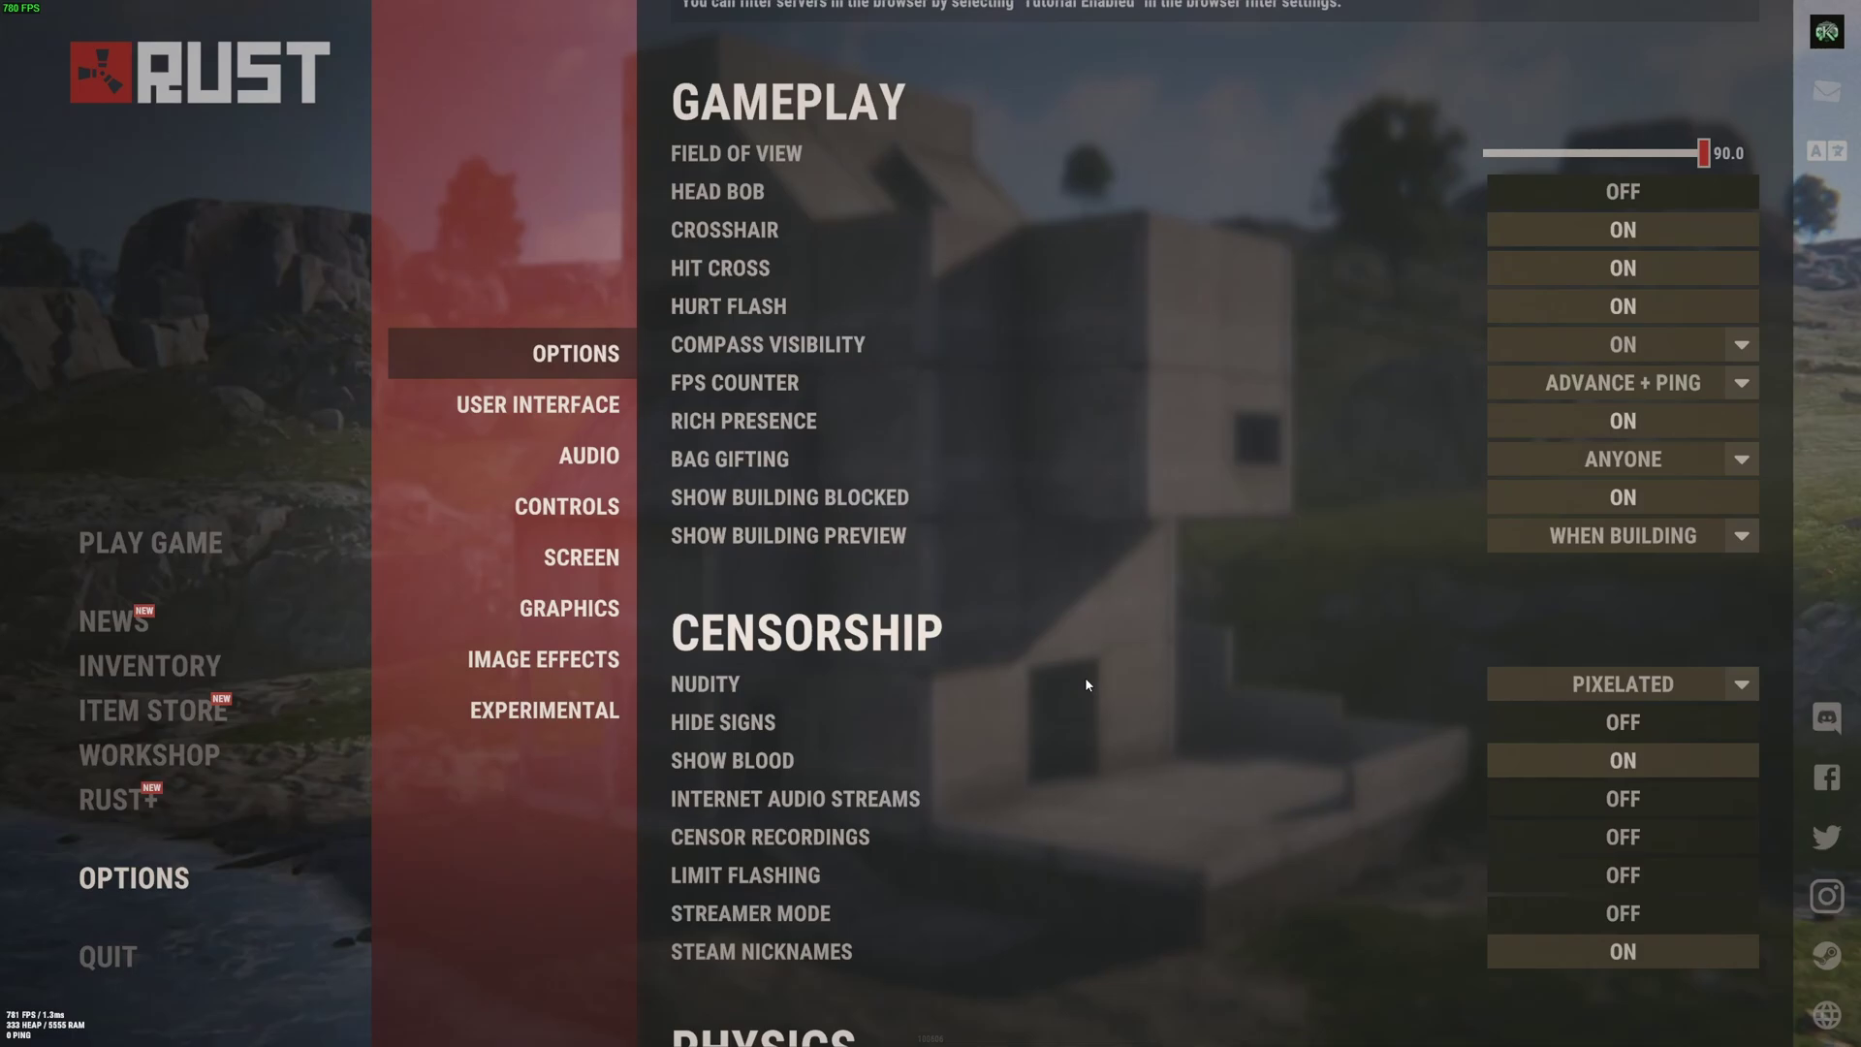
pyautogui.scroll(-10, 1087, 683)
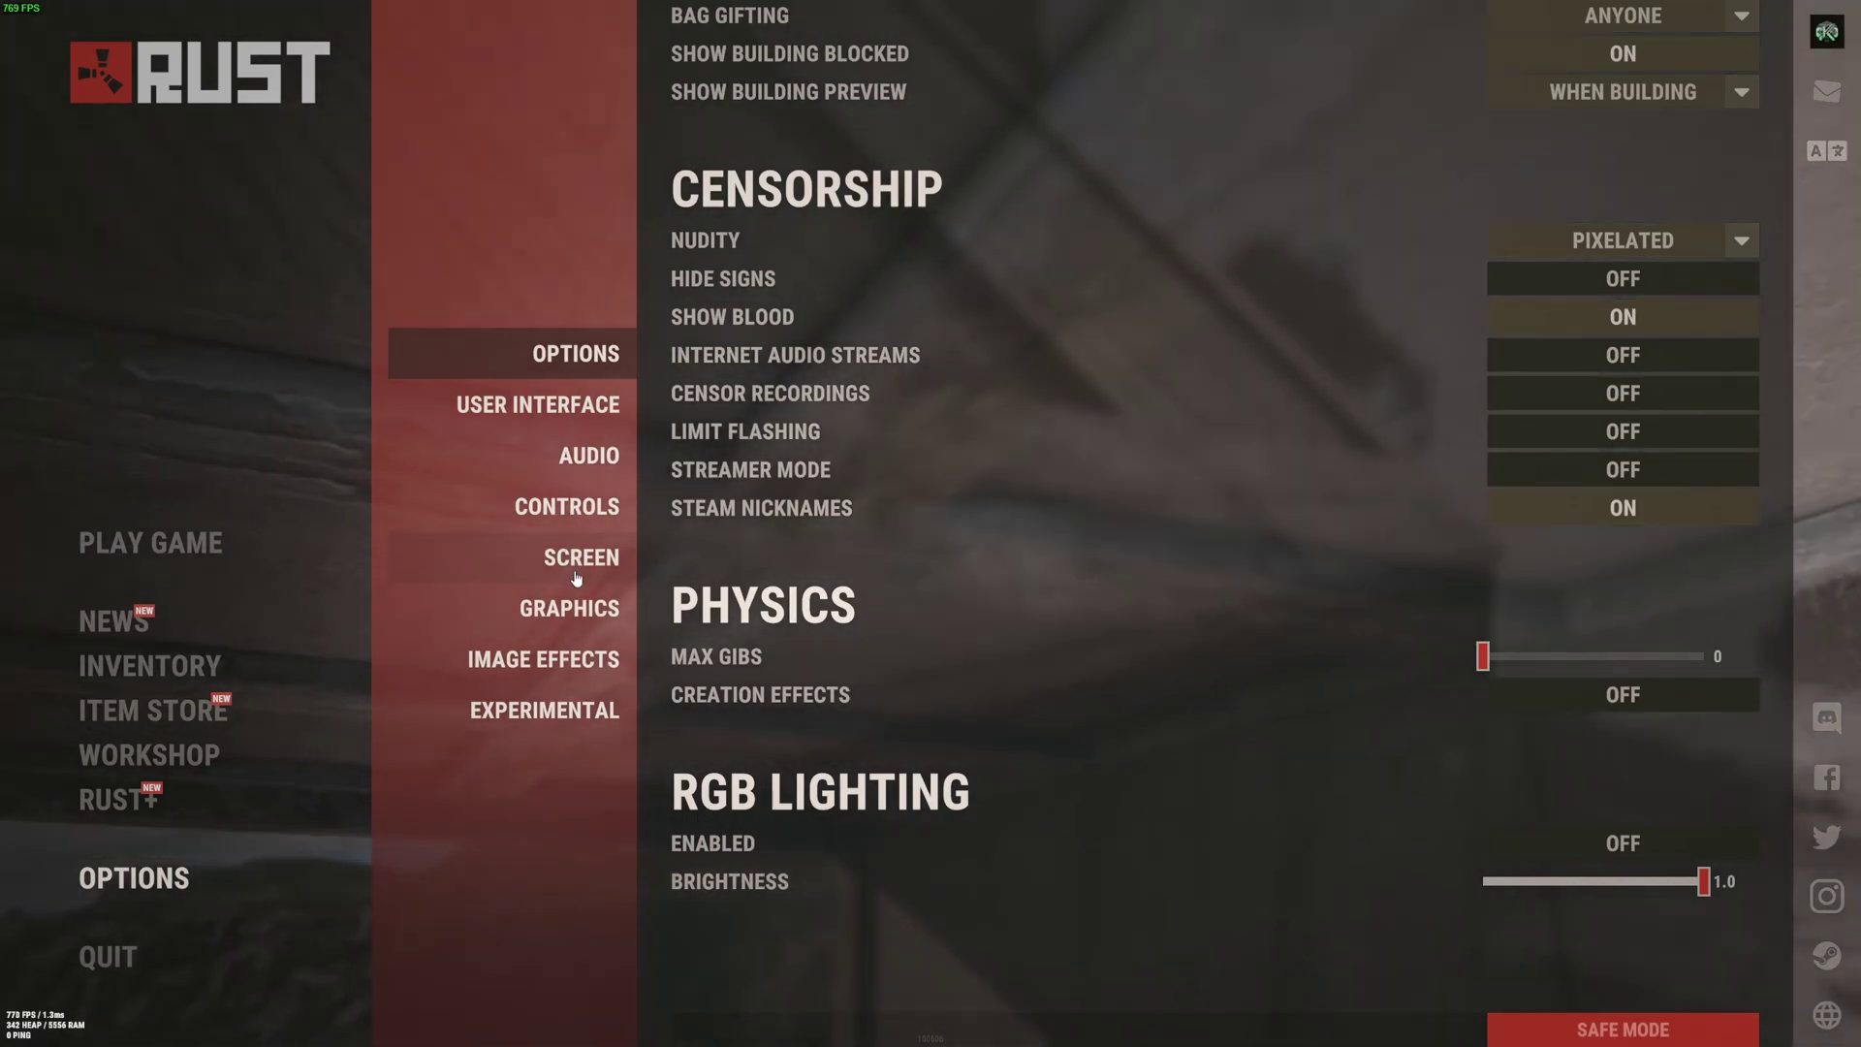
pyautogui.click(577, 578)
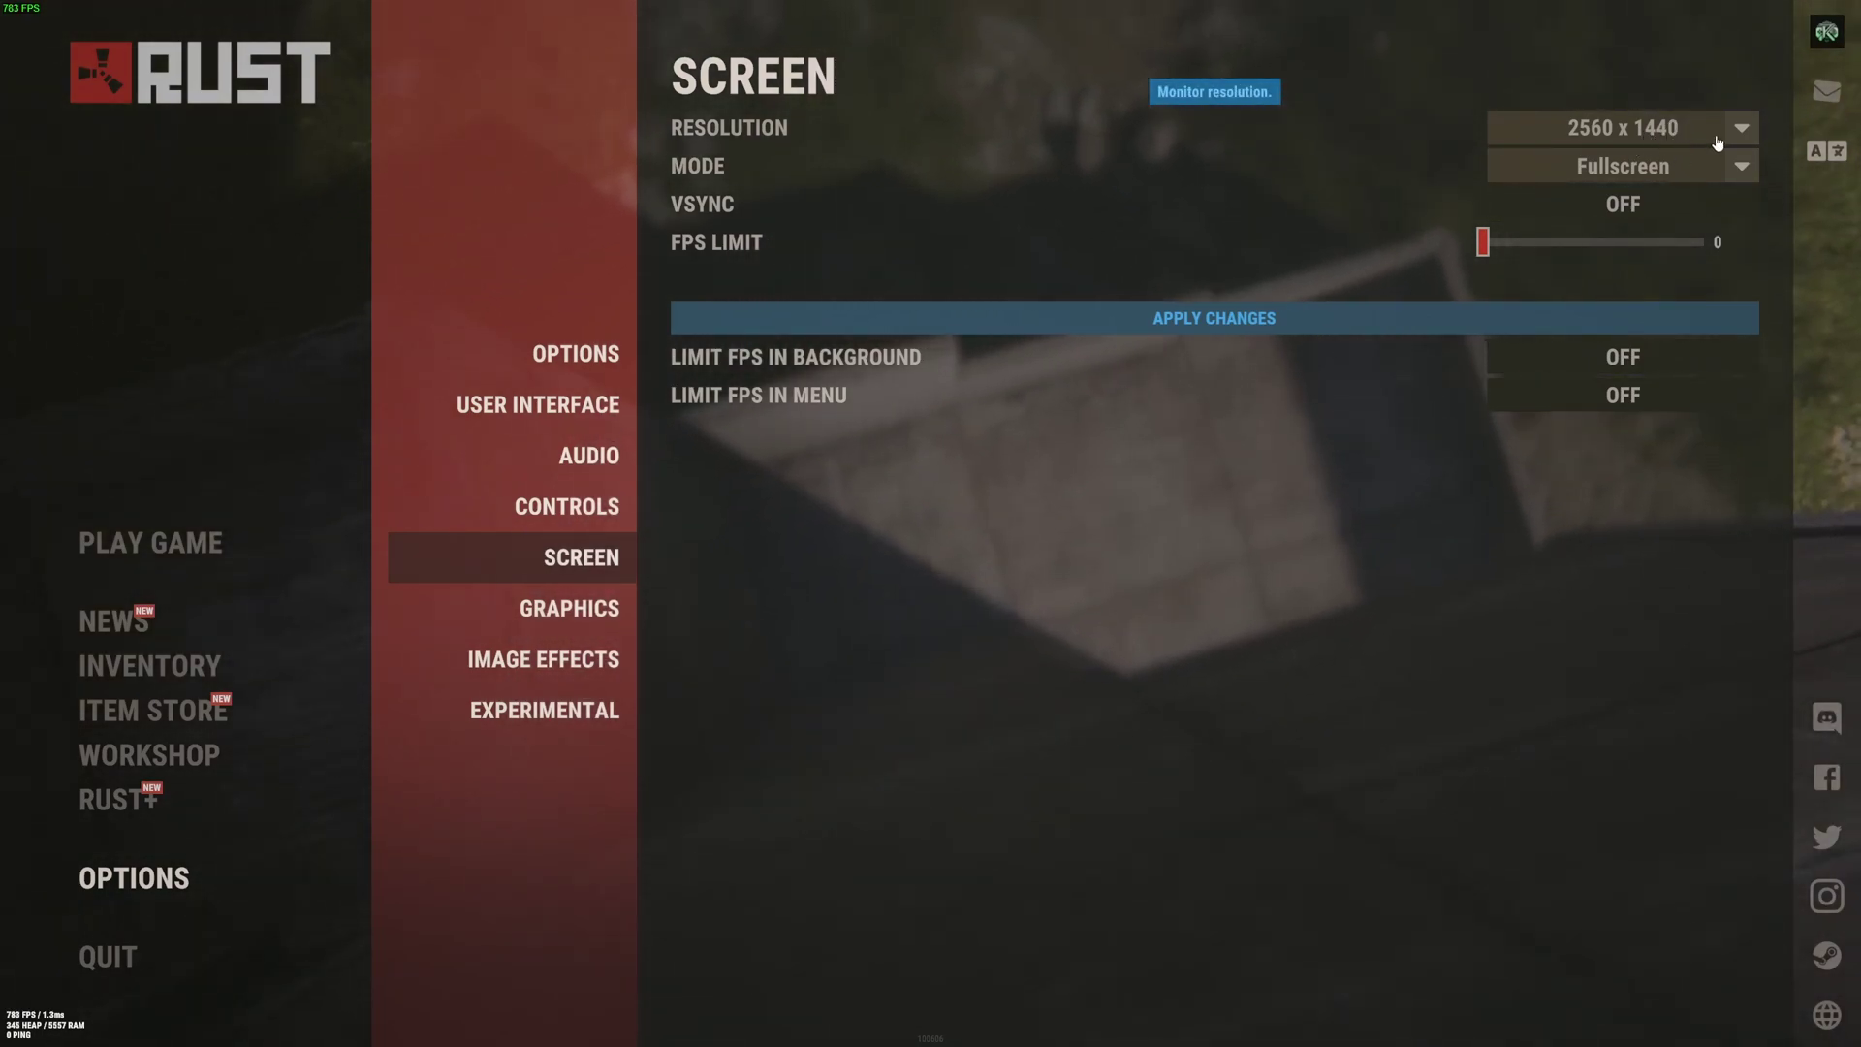
# Step: Confirm Rust's resolution stays 2560 × 1440 and the display mode stays Fullscreen
pyautogui.click(1659, 134)
pyautogui.click(1455, 127)
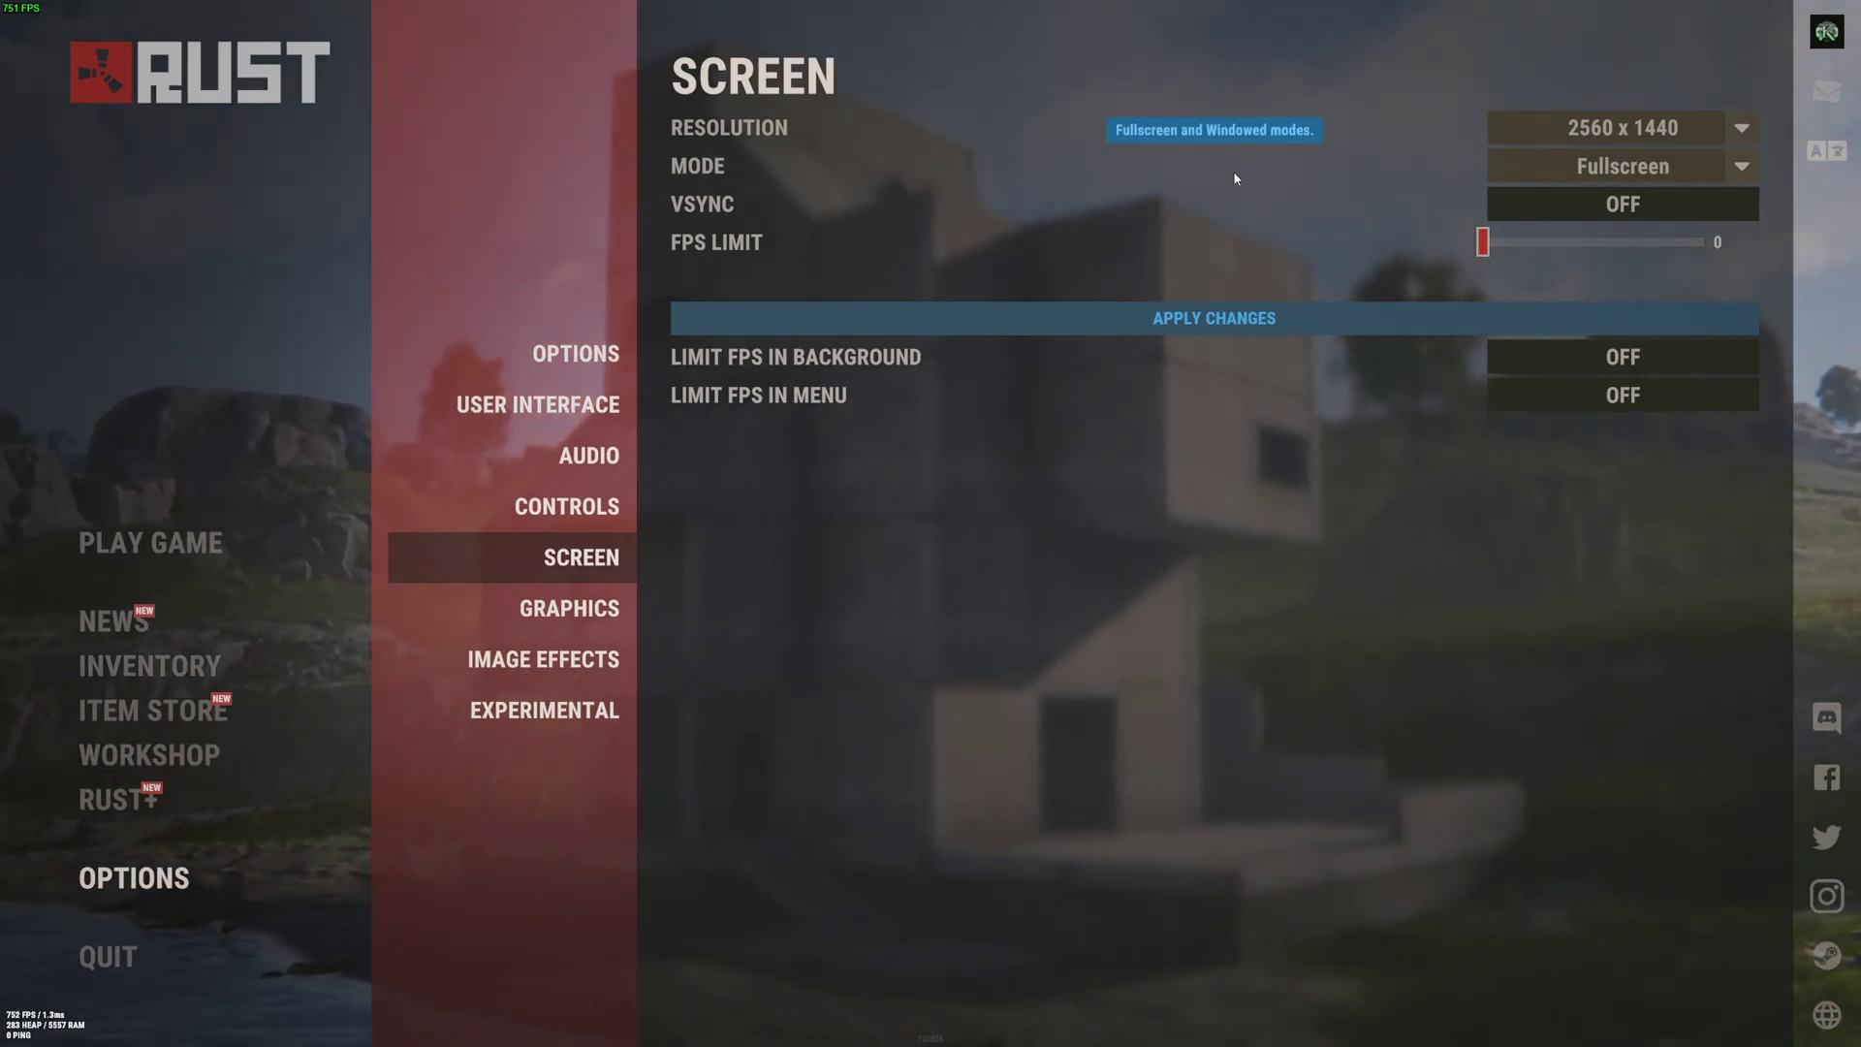
pyautogui.click(1639, 165)
pyautogui.click(1600, 206)
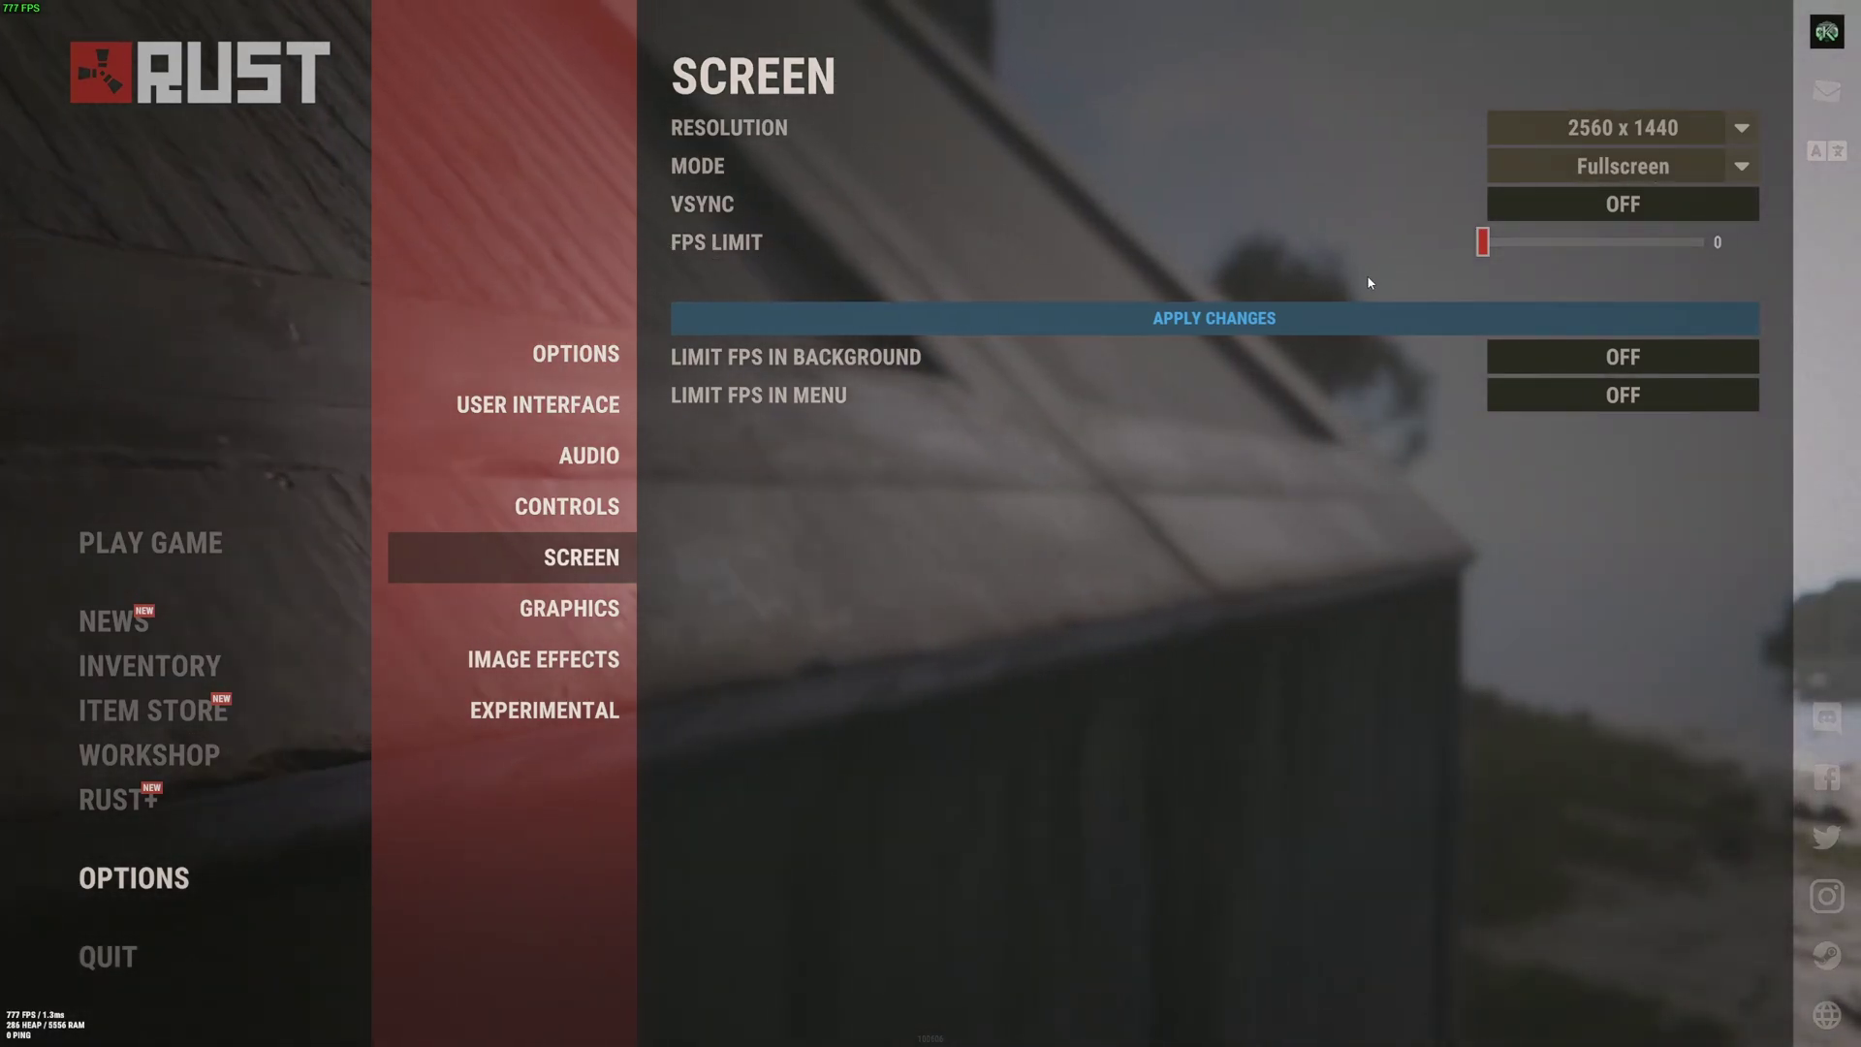
# Step: Try the FPS Limit at 240, return it to 0, and move on to the Graphics settings
pyautogui.moveTo(1483, 242); pyautogui.dragTo(1707, 242)
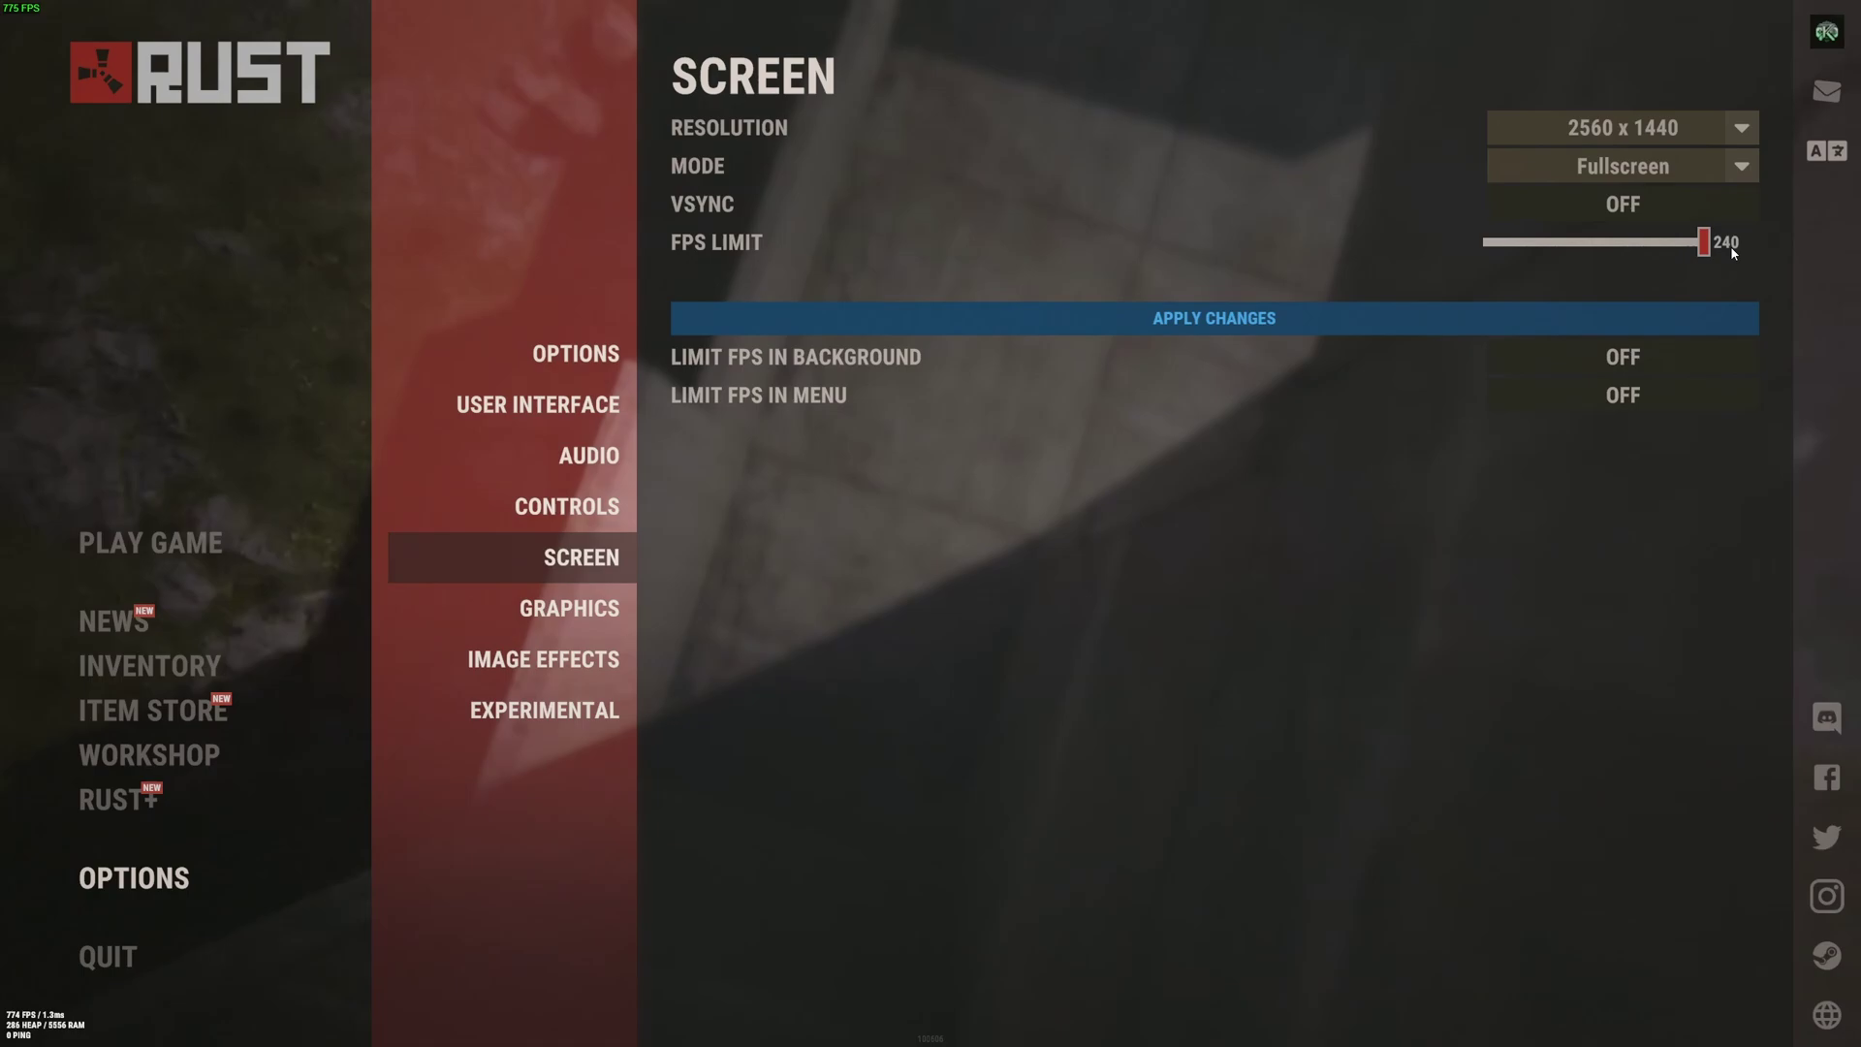
pyautogui.moveTo(1706, 243); pyautogui.dragTo(1483, 242)
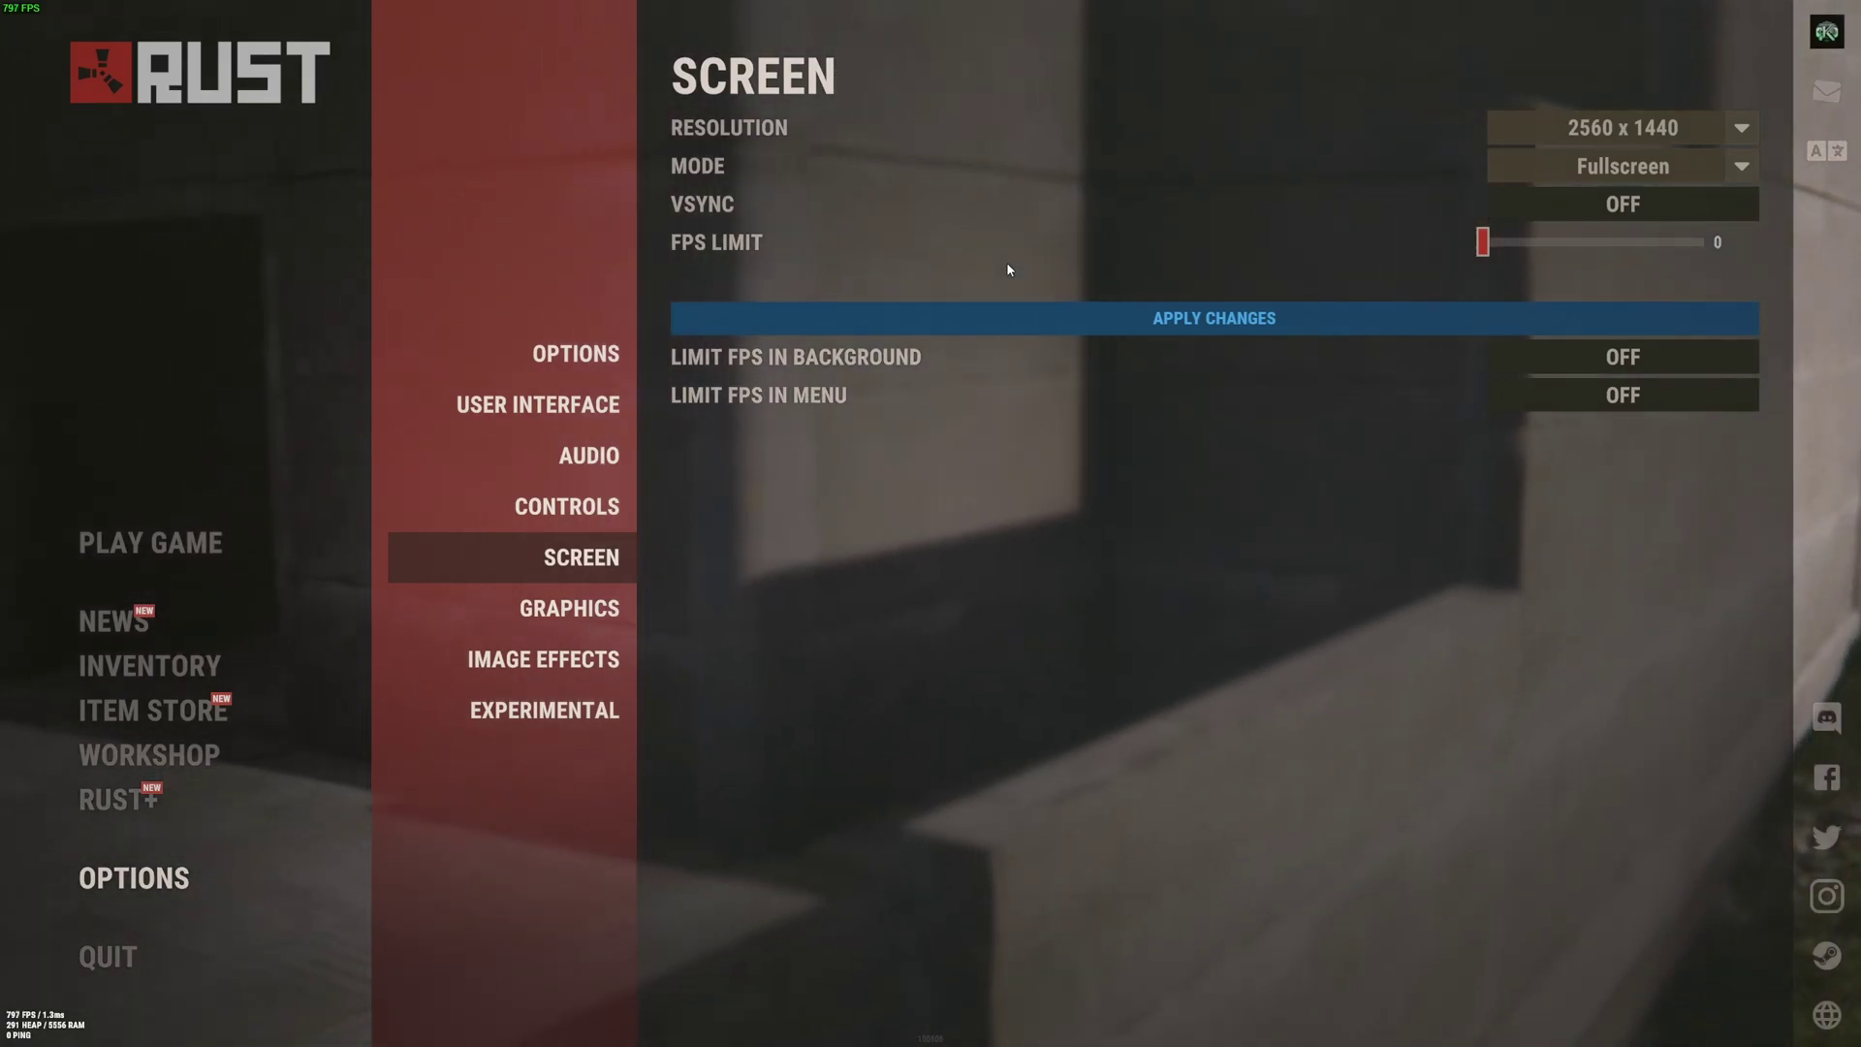
pyautogui.click(611, 608)
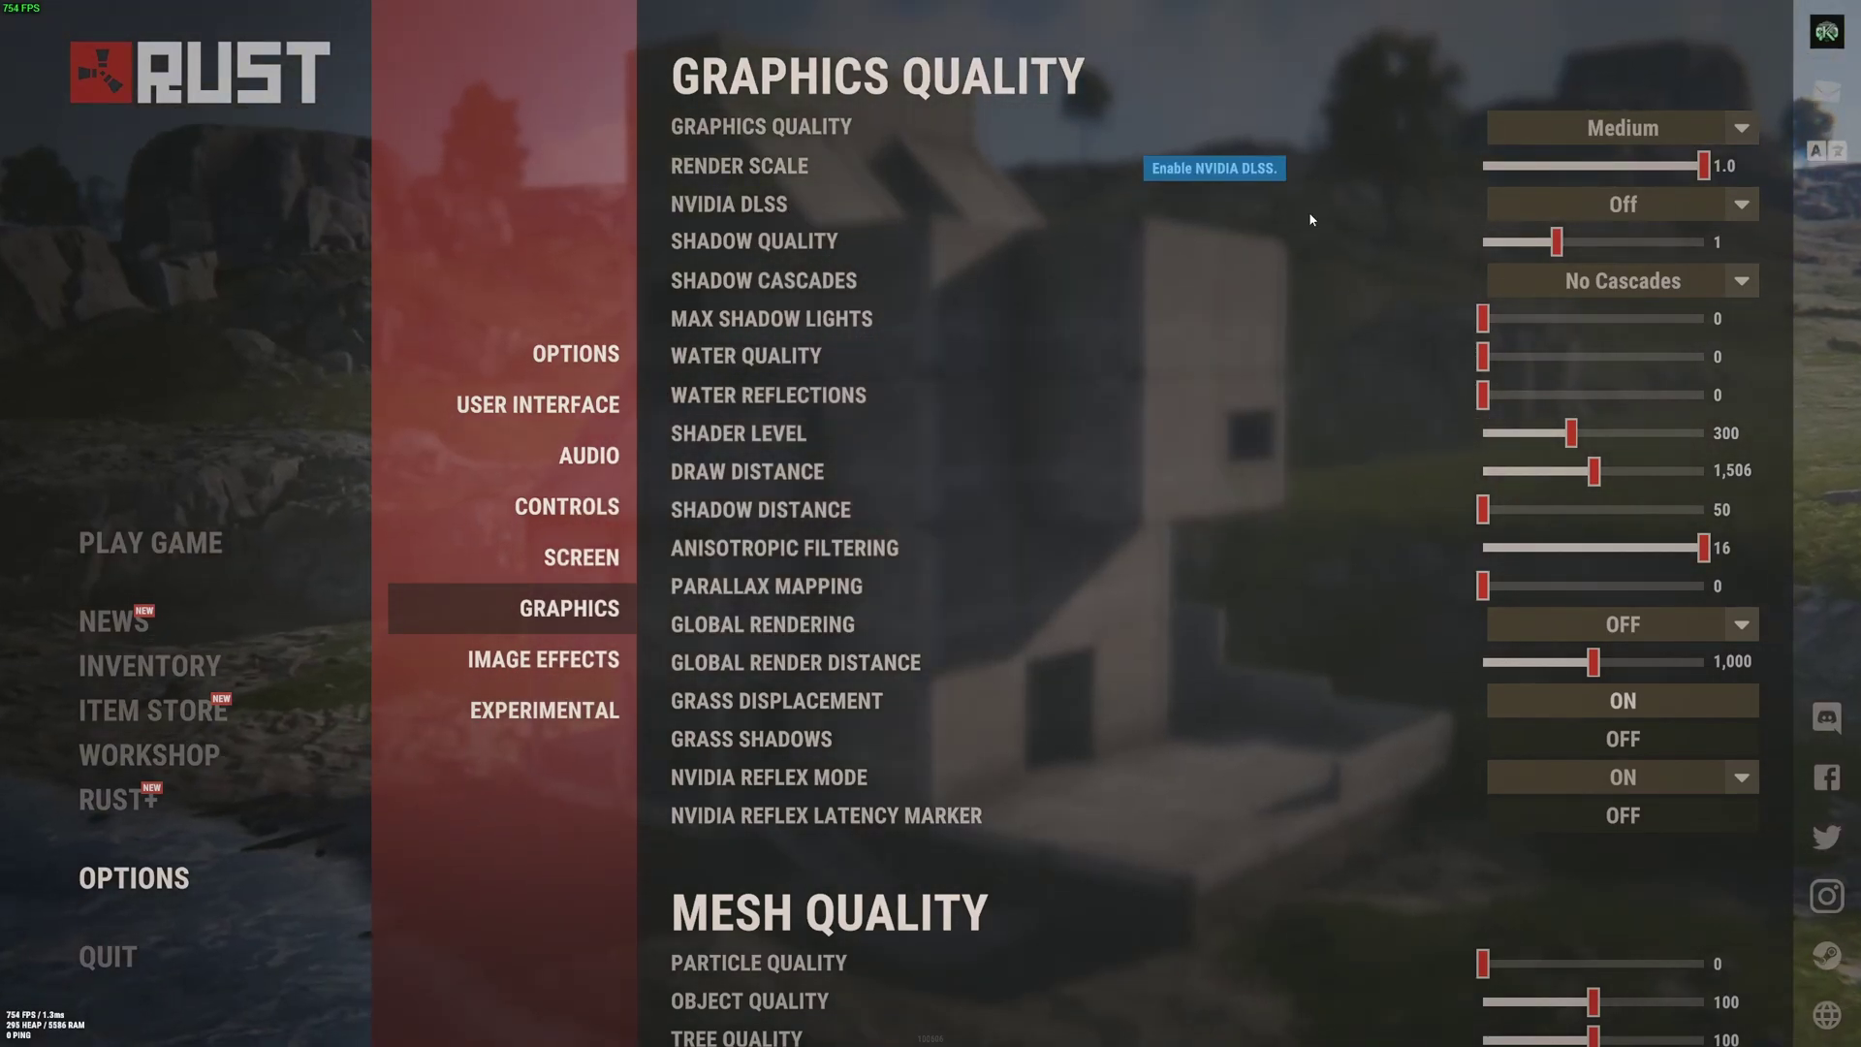
pyautogui.click(1601, 206)
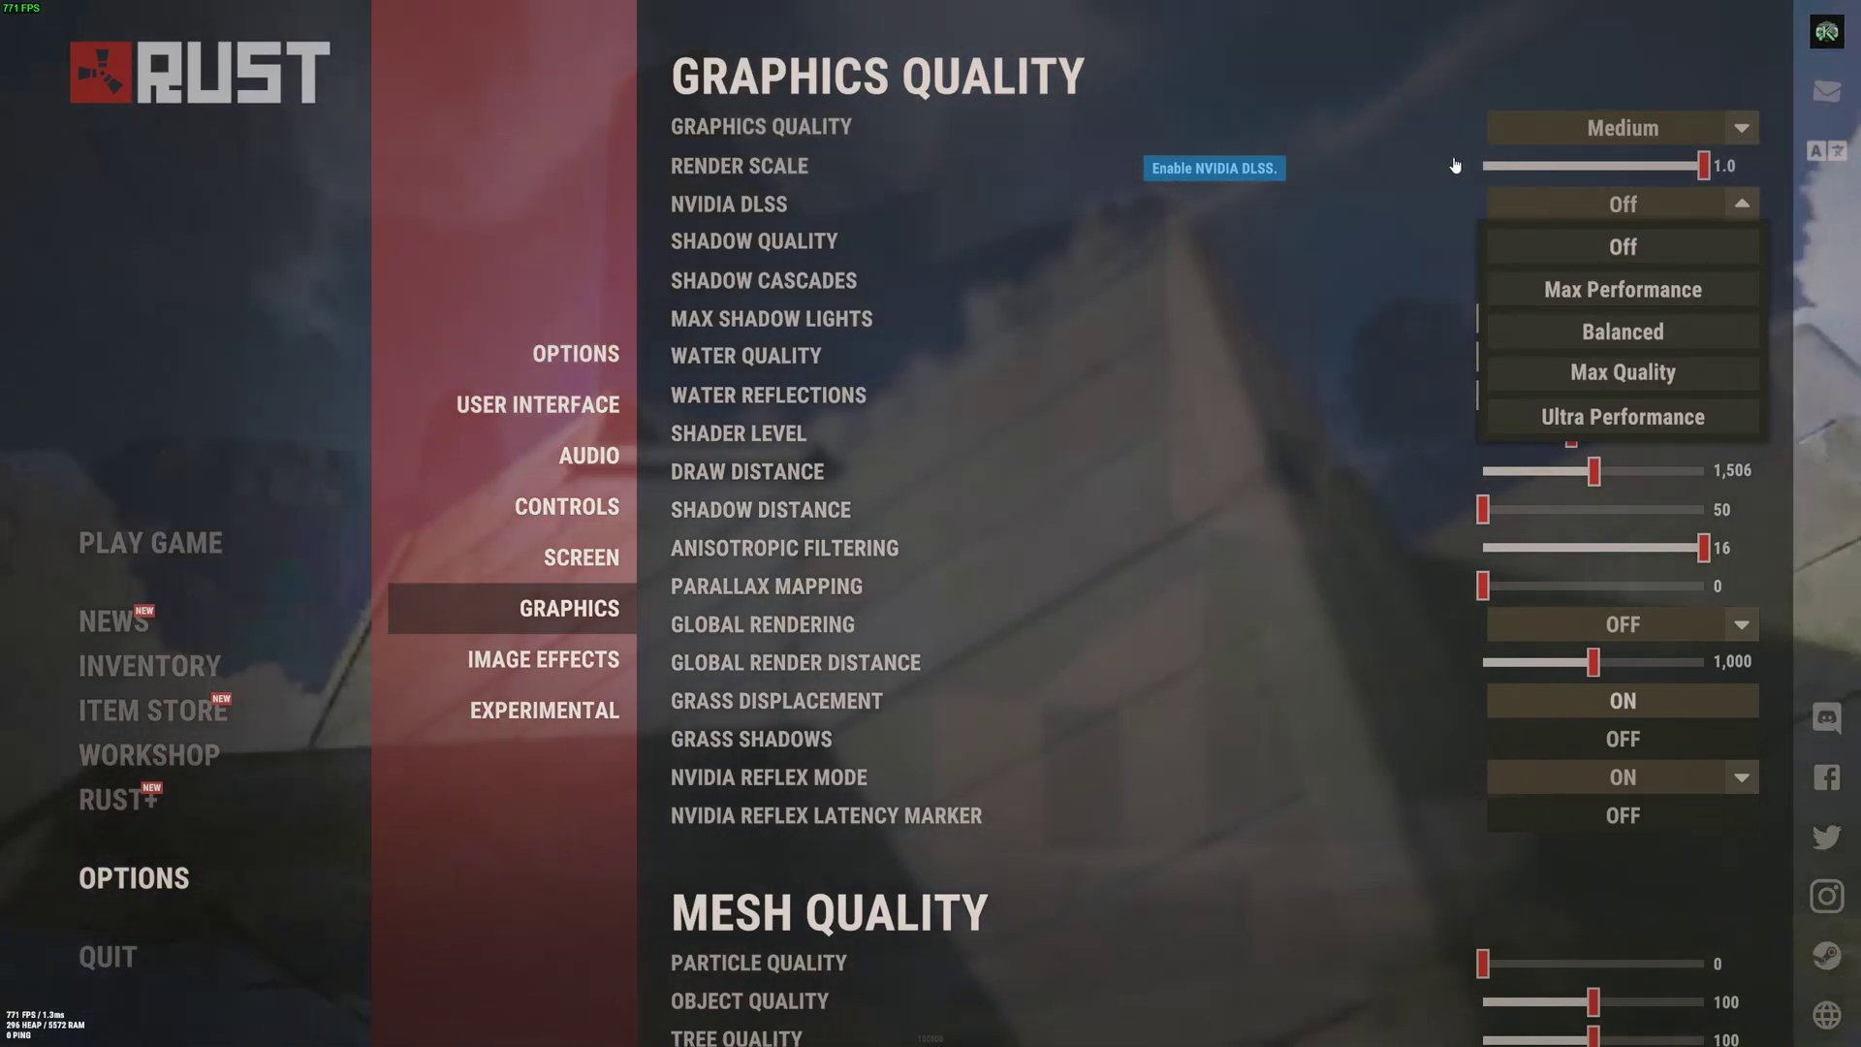
pyautogui.click(1434, 168)
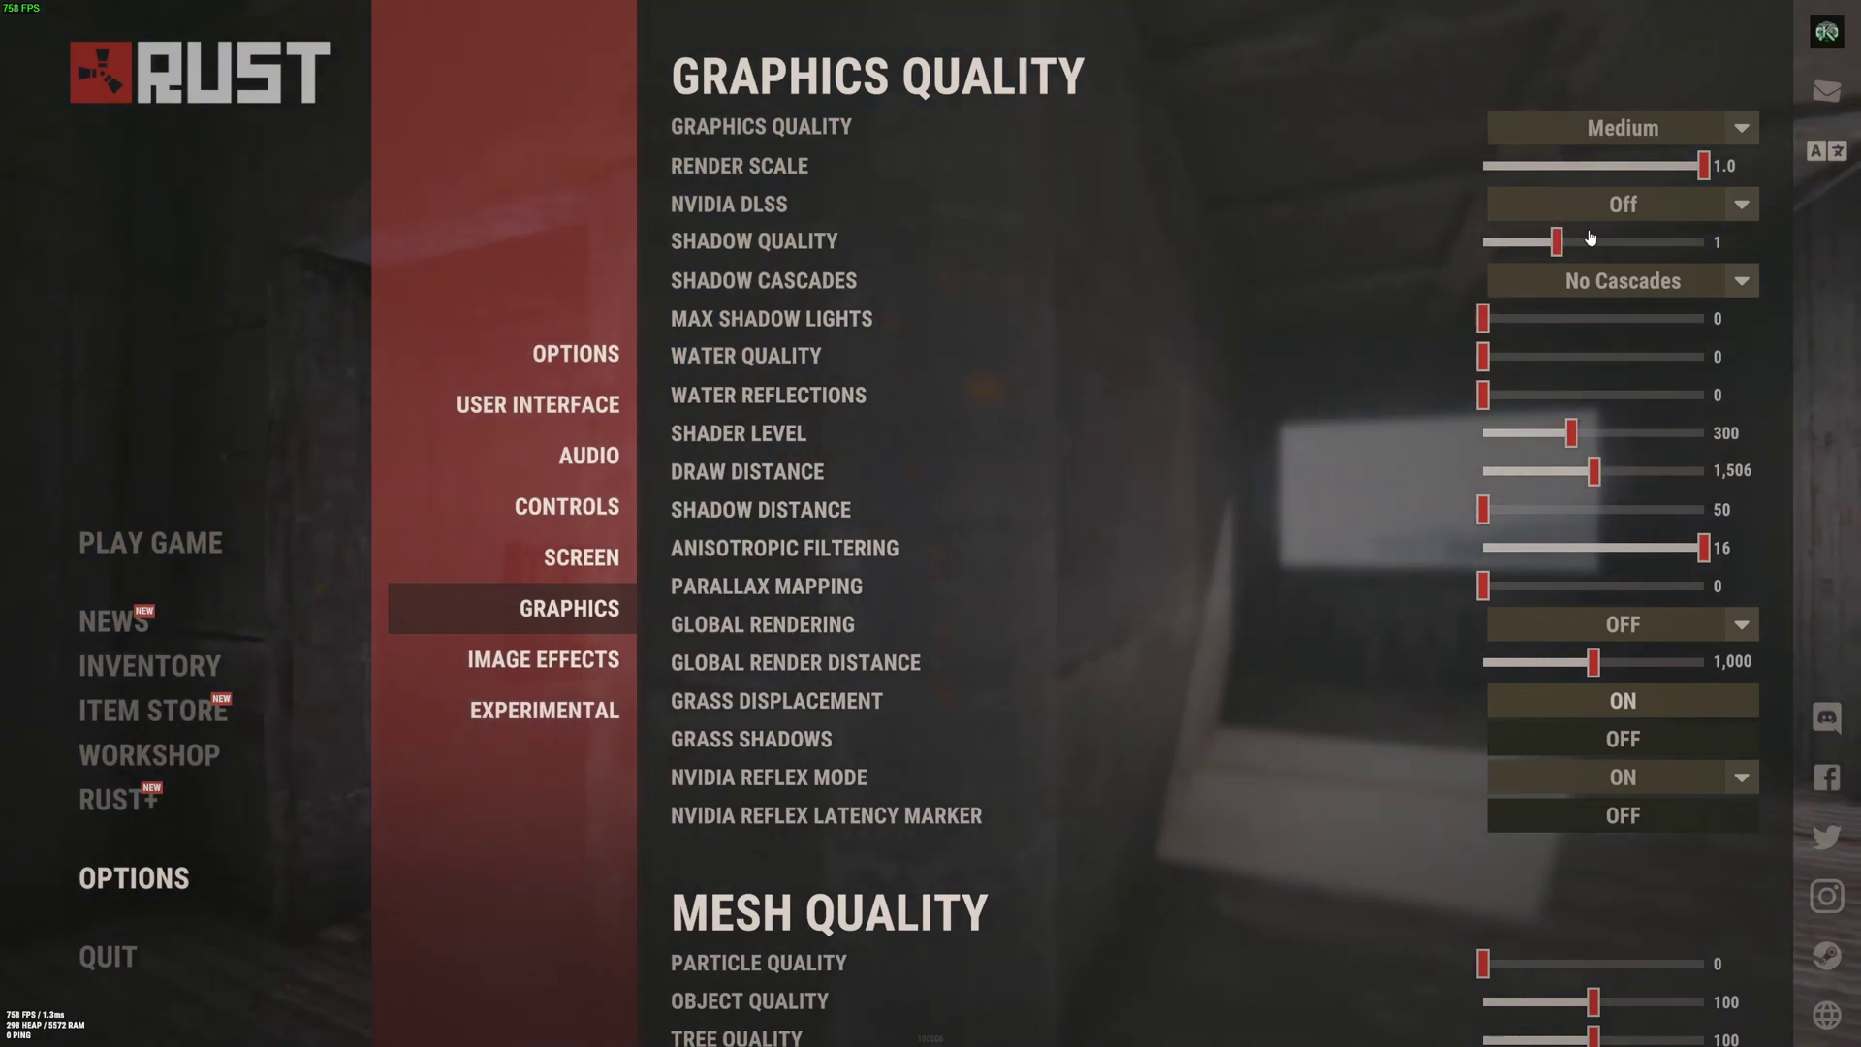
pyautogui.click(1597, 211)
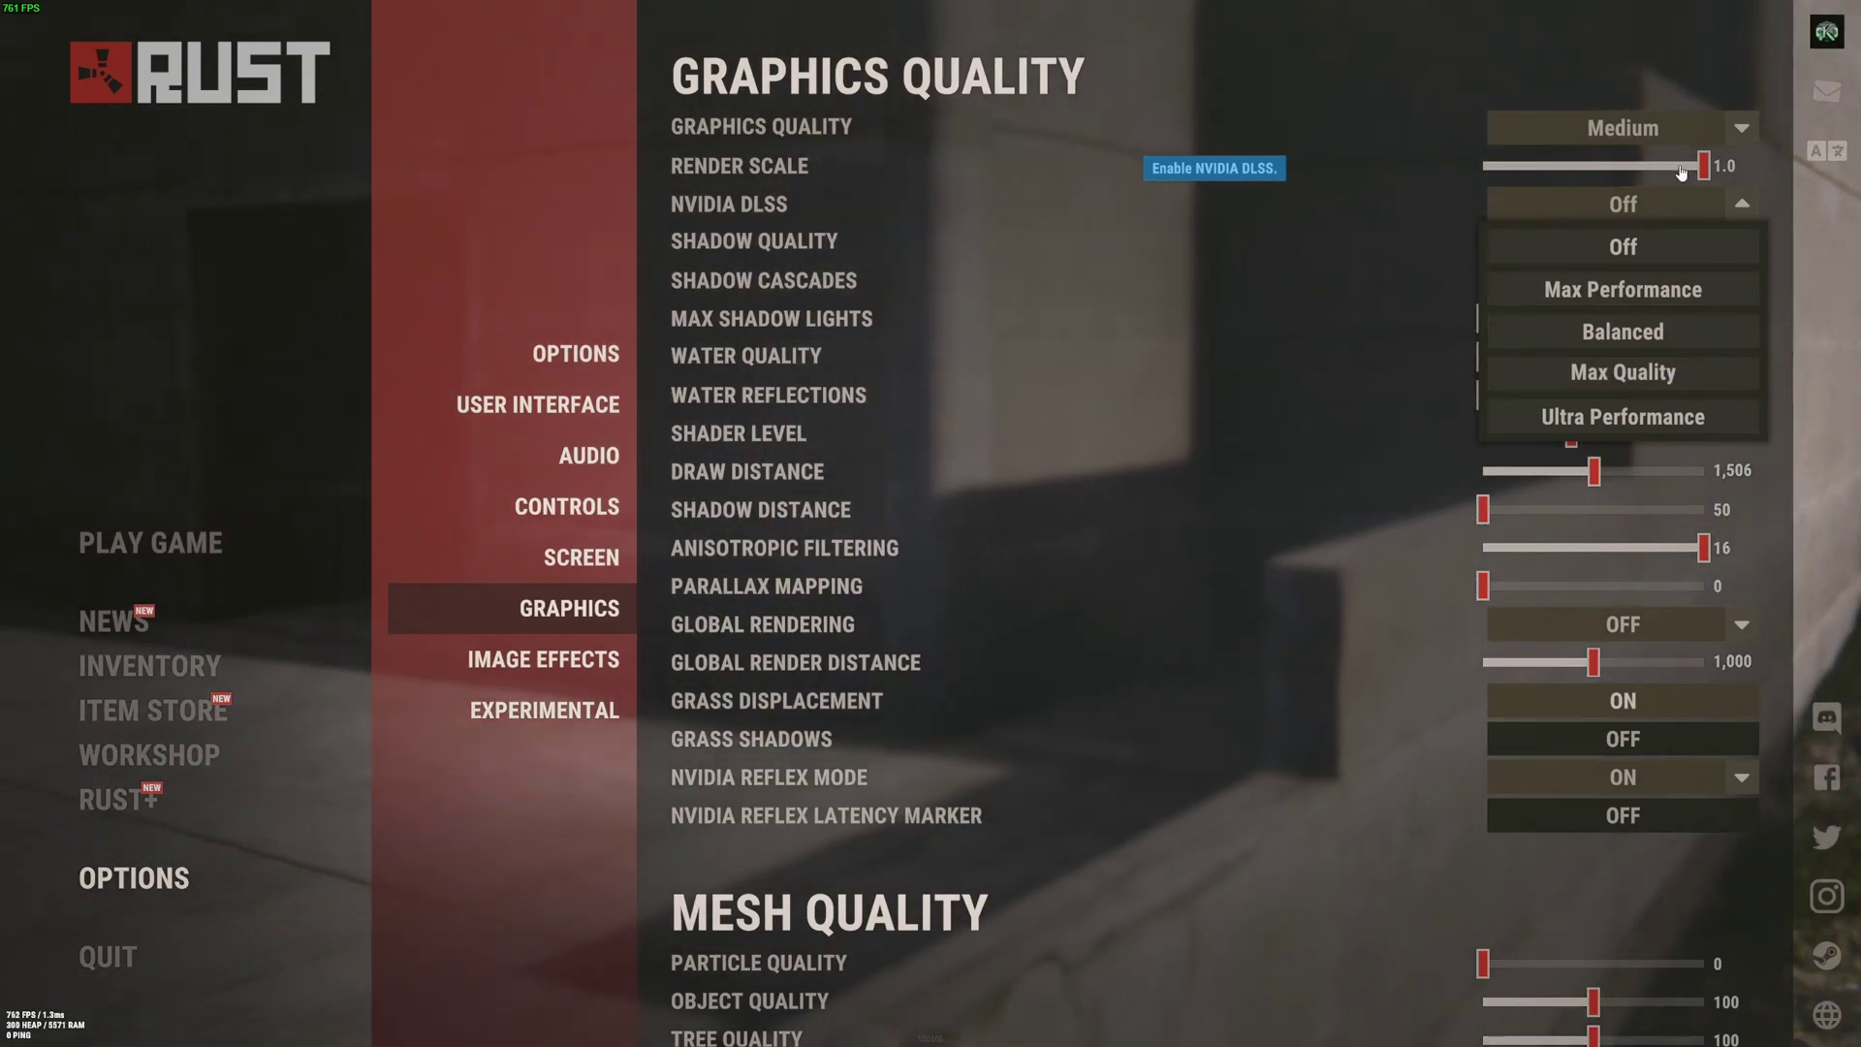
pyautogui.click(1461, 63)
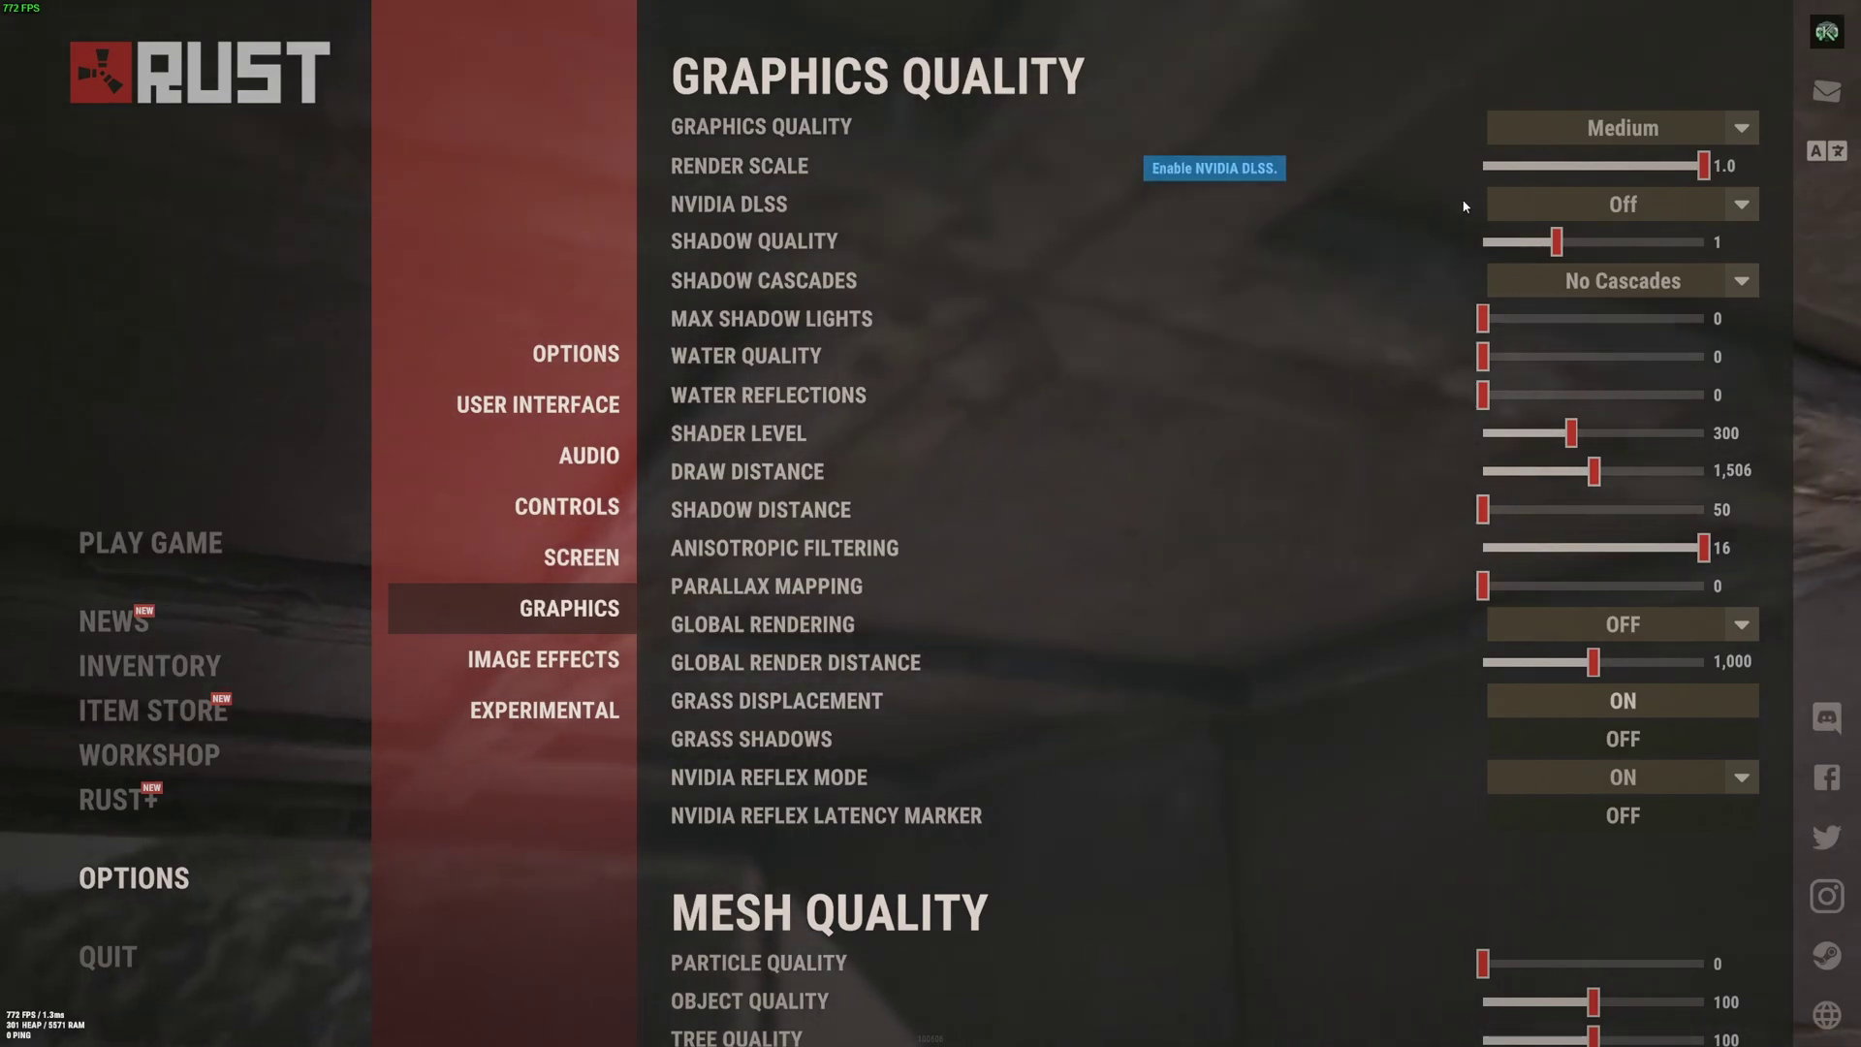
pyautogui.scroll(-1, 1448, 251)
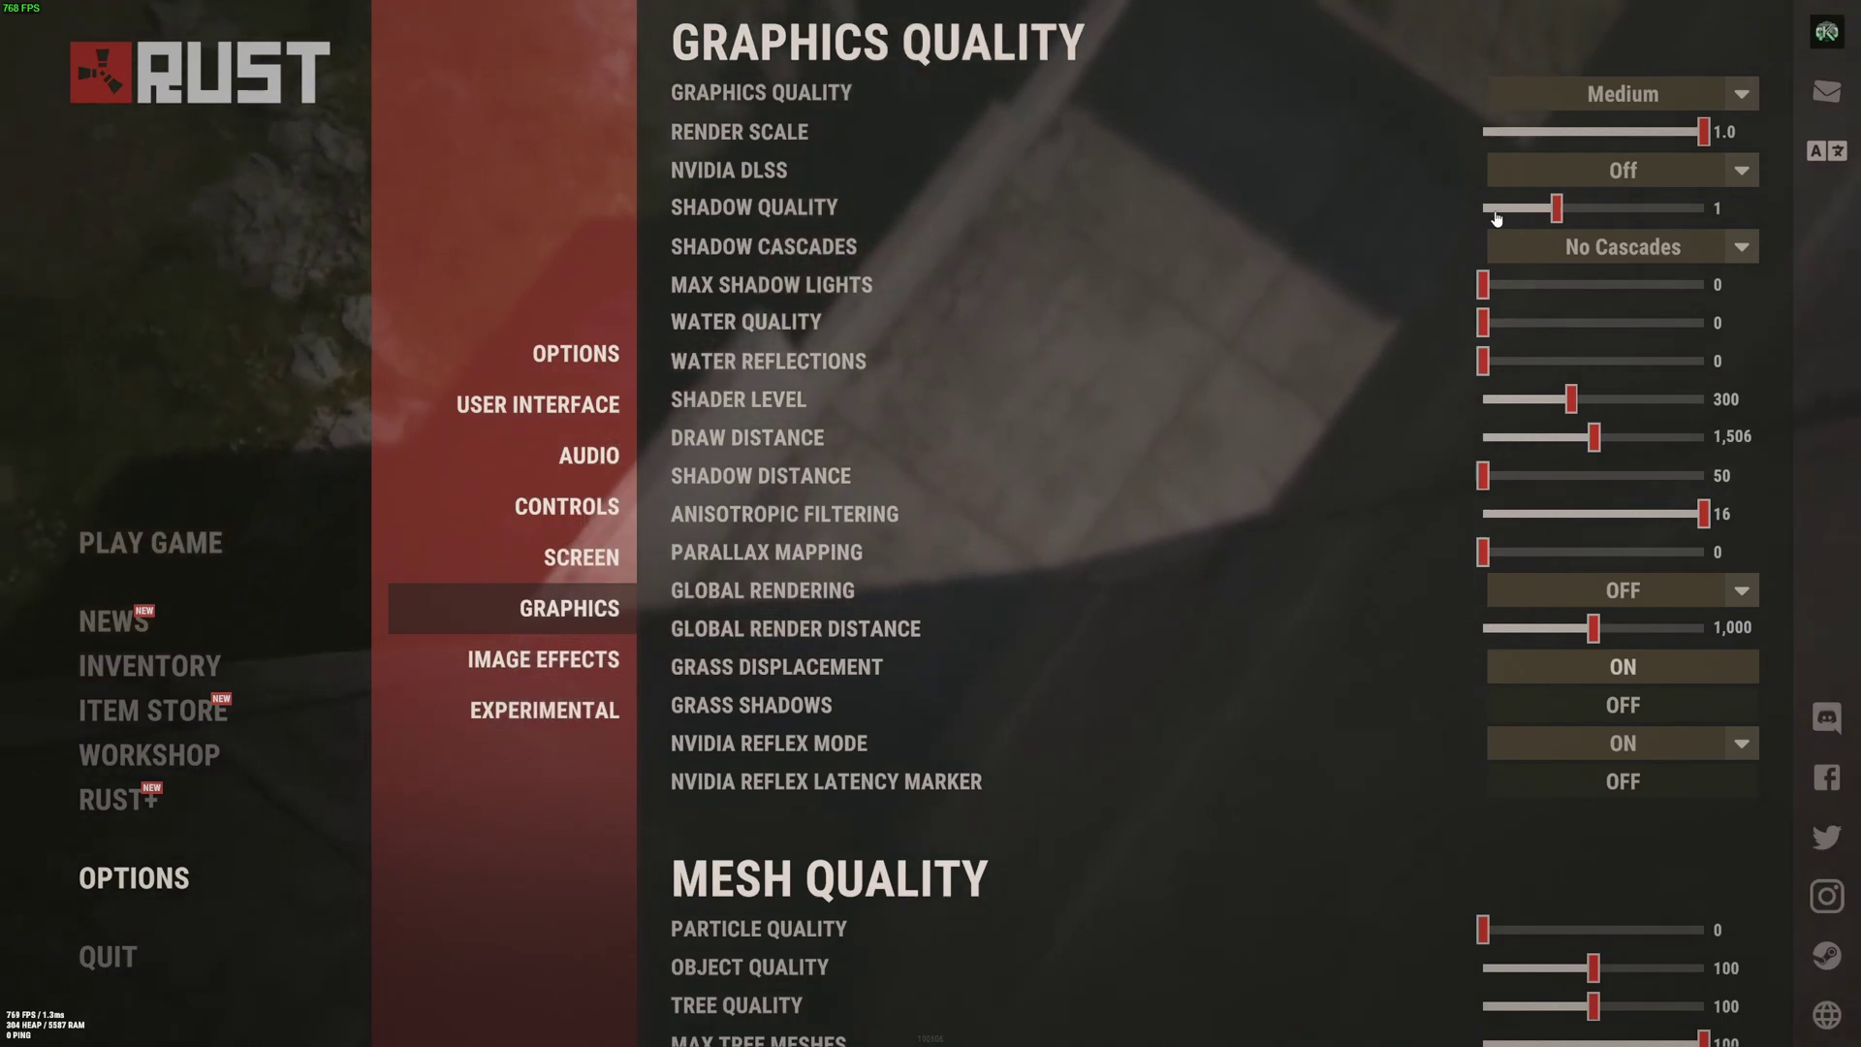
# Step: Try a lower Shadow Quality, then push Draw Distance to 2,500 before settling it at 1,499
pyautogui.click(1489, 211)
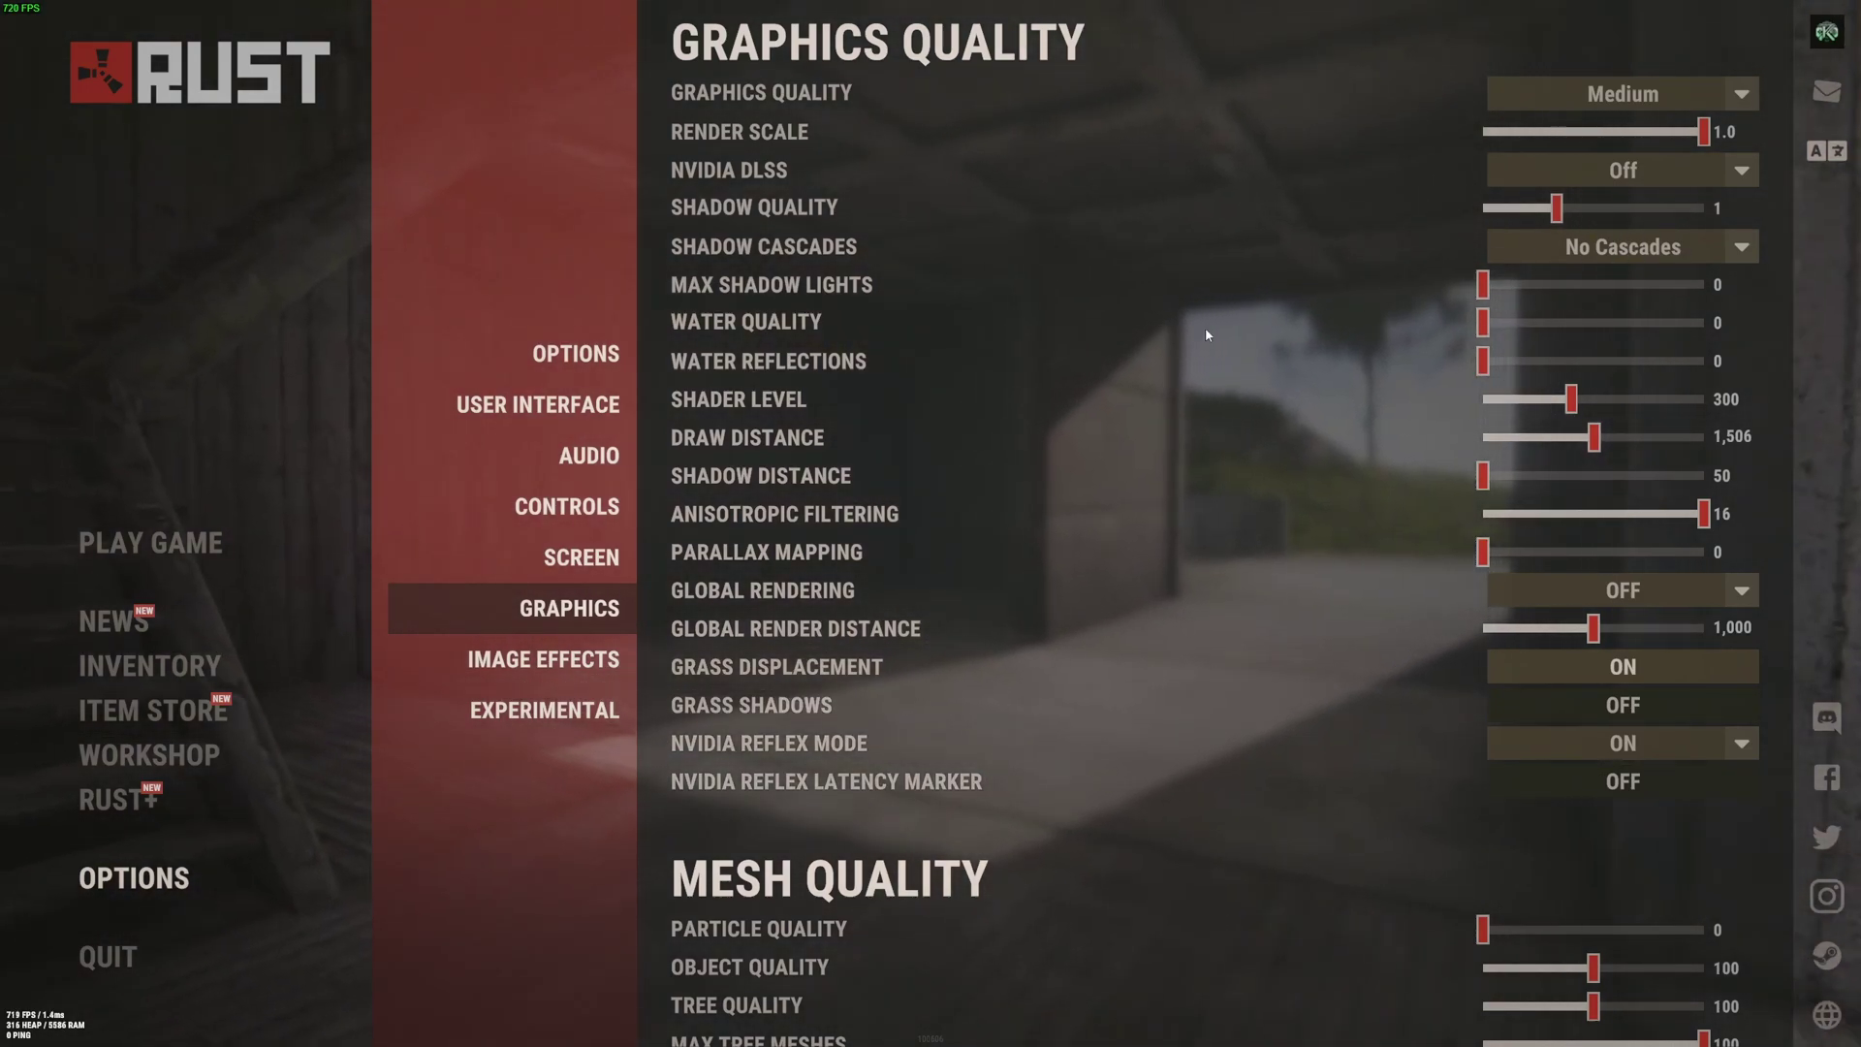
pyautogui.scroll(-1, 1206, 330)
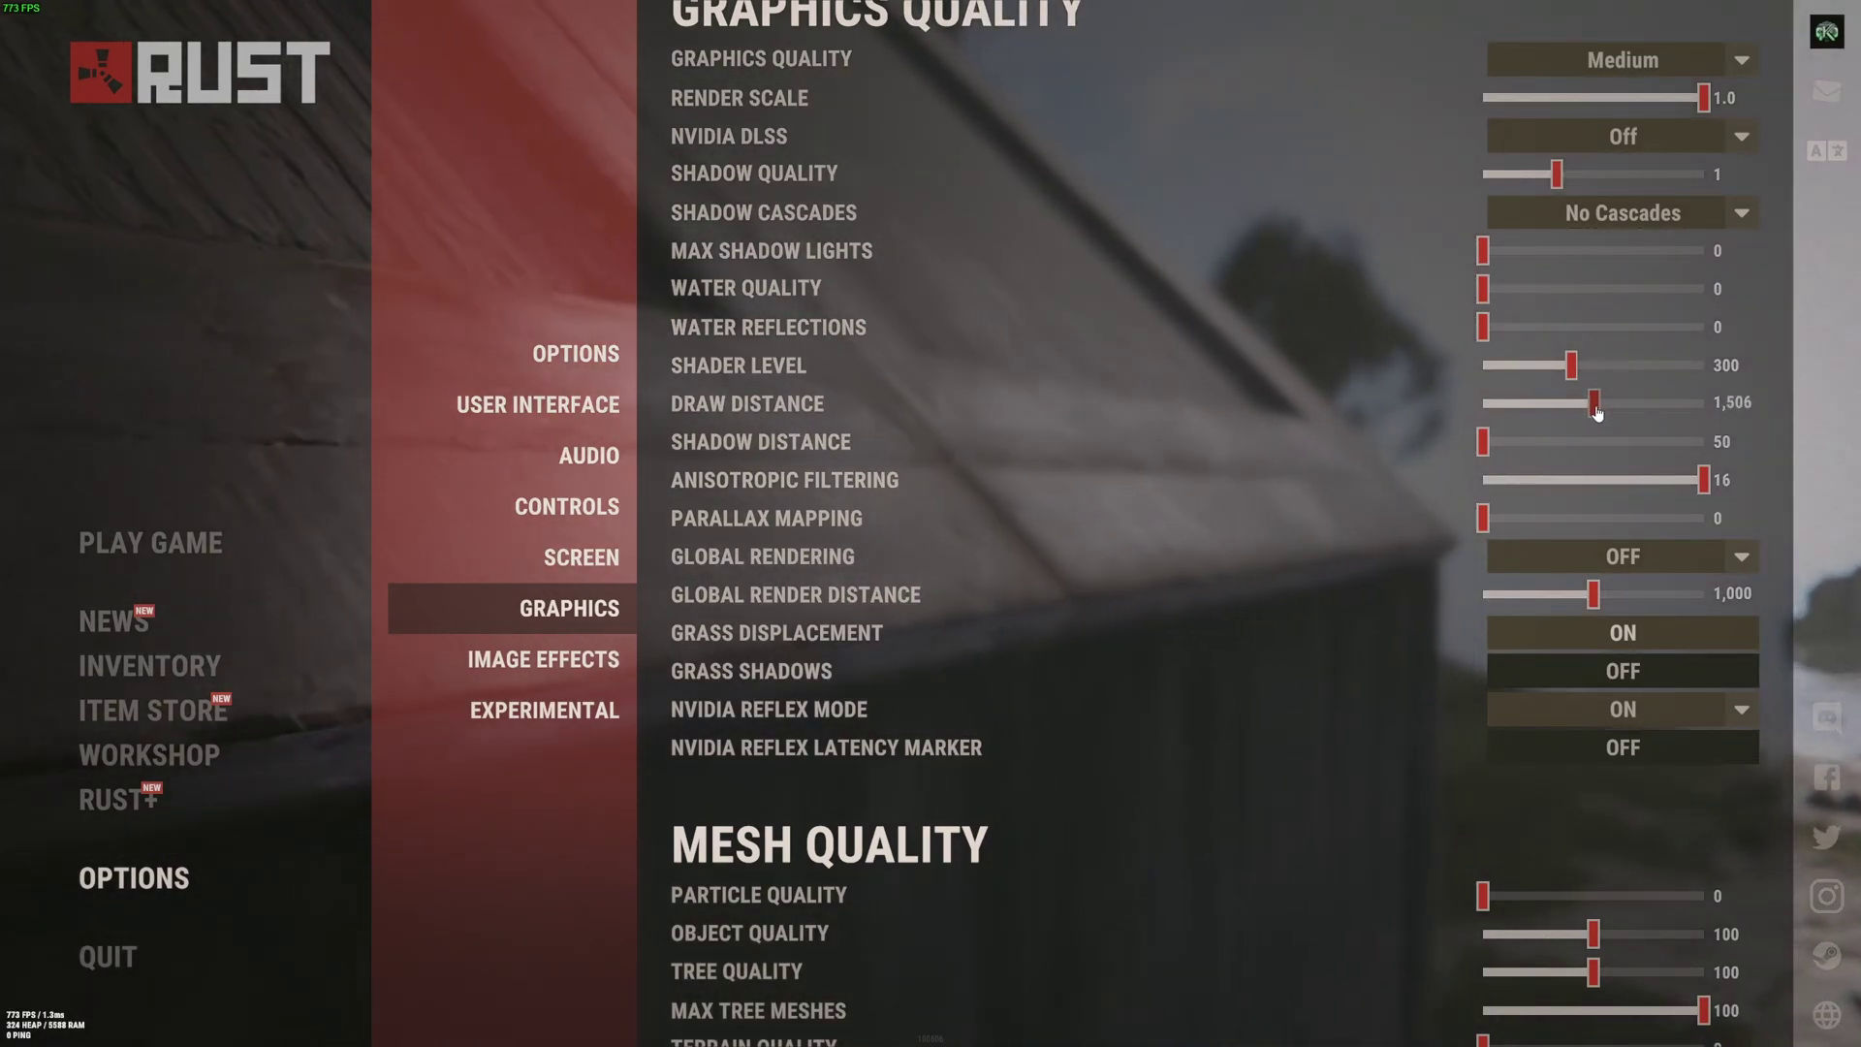
pyautogui.moveTo(1596, 411); pyautogui.dragTo(1594, 409)
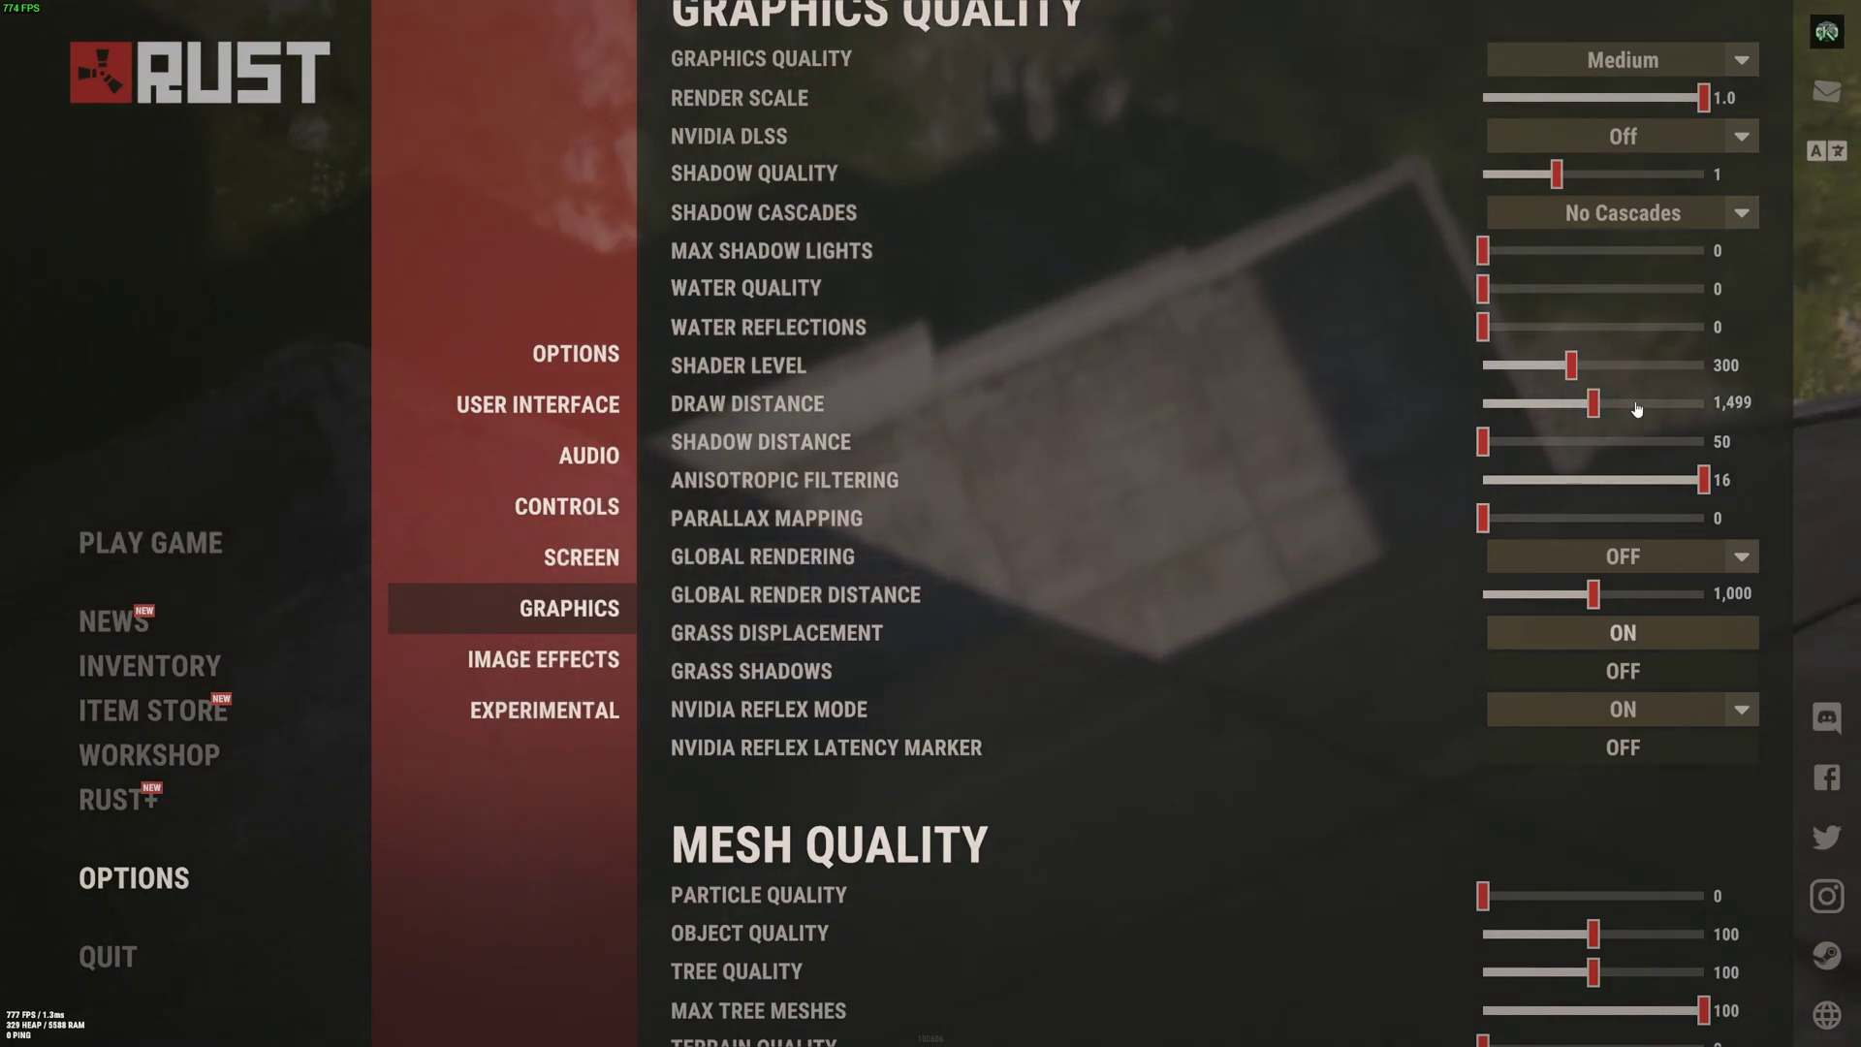
pyautogui.moveTo(1638, 408); pyautogui.dragTo(1711, 406)
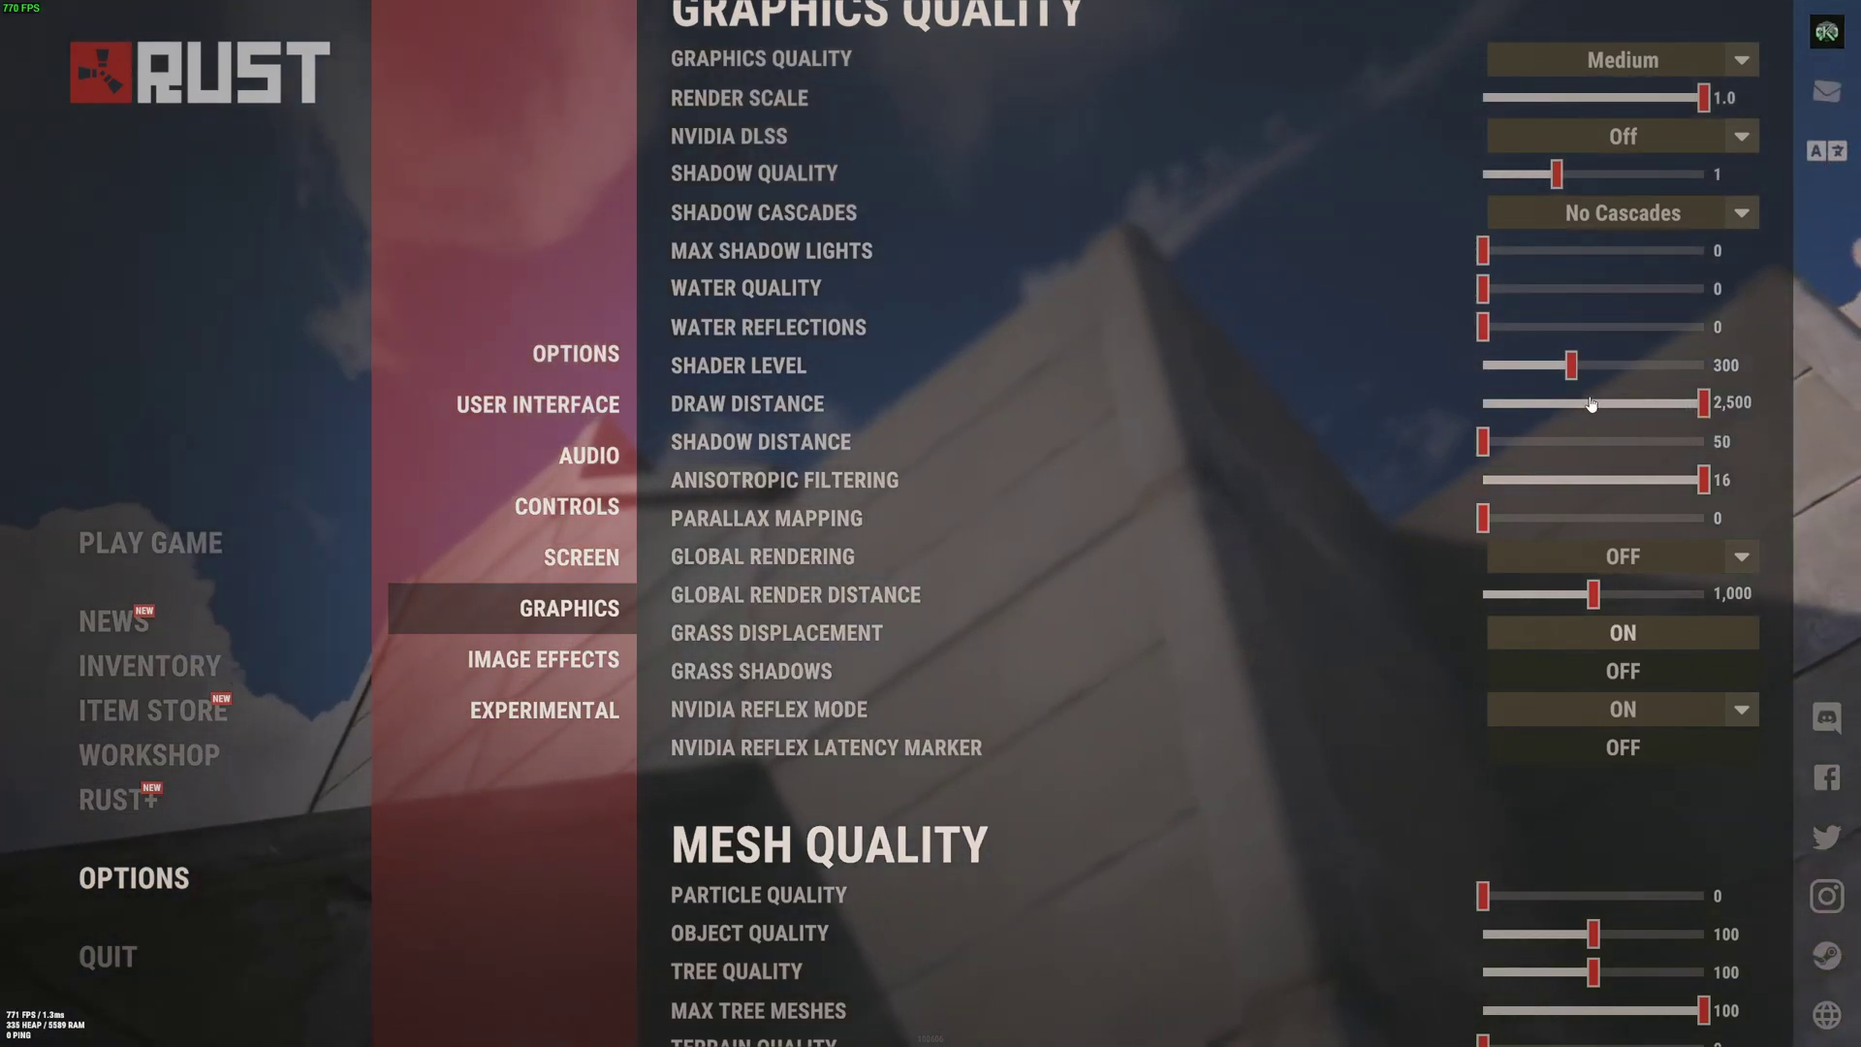
pyautogui.moveTo(1676, 412); pyautogui.dragTo(1598, 407)
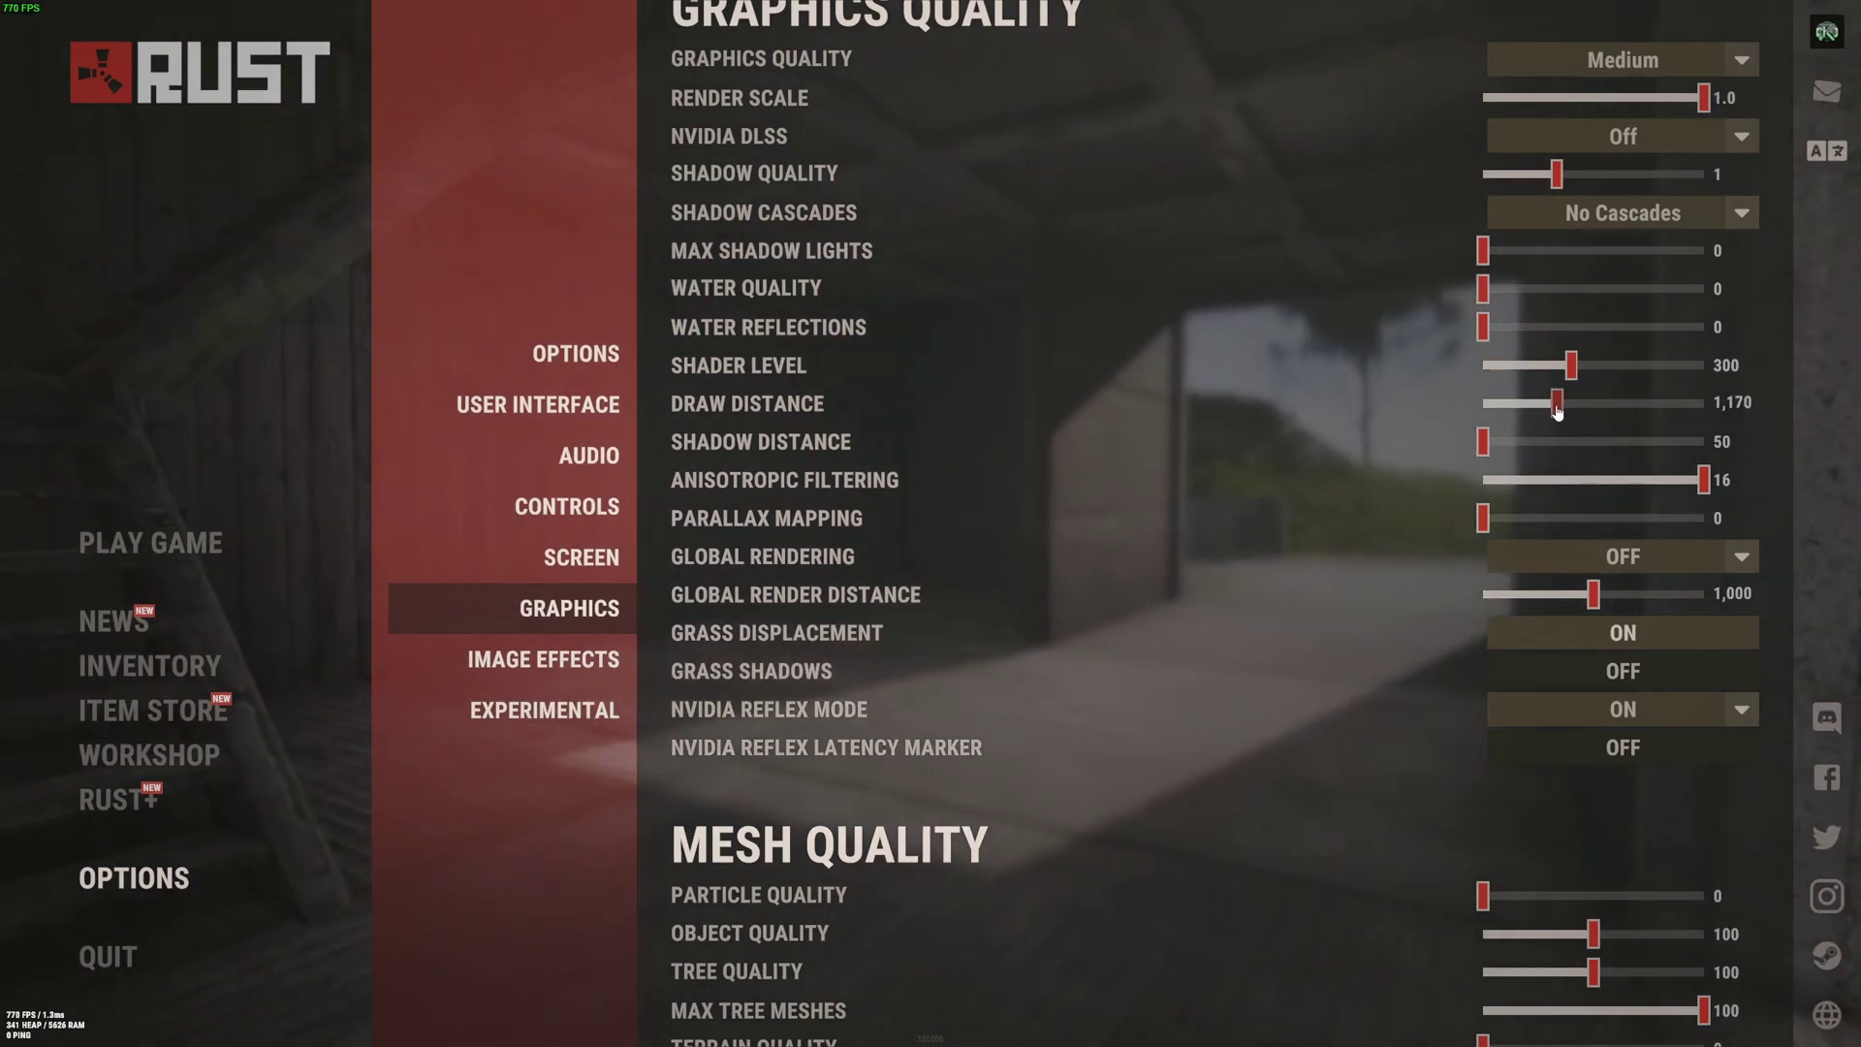
pyautogui.moveTo(1539, 408); pyautogui.dragTo(1592, 408)
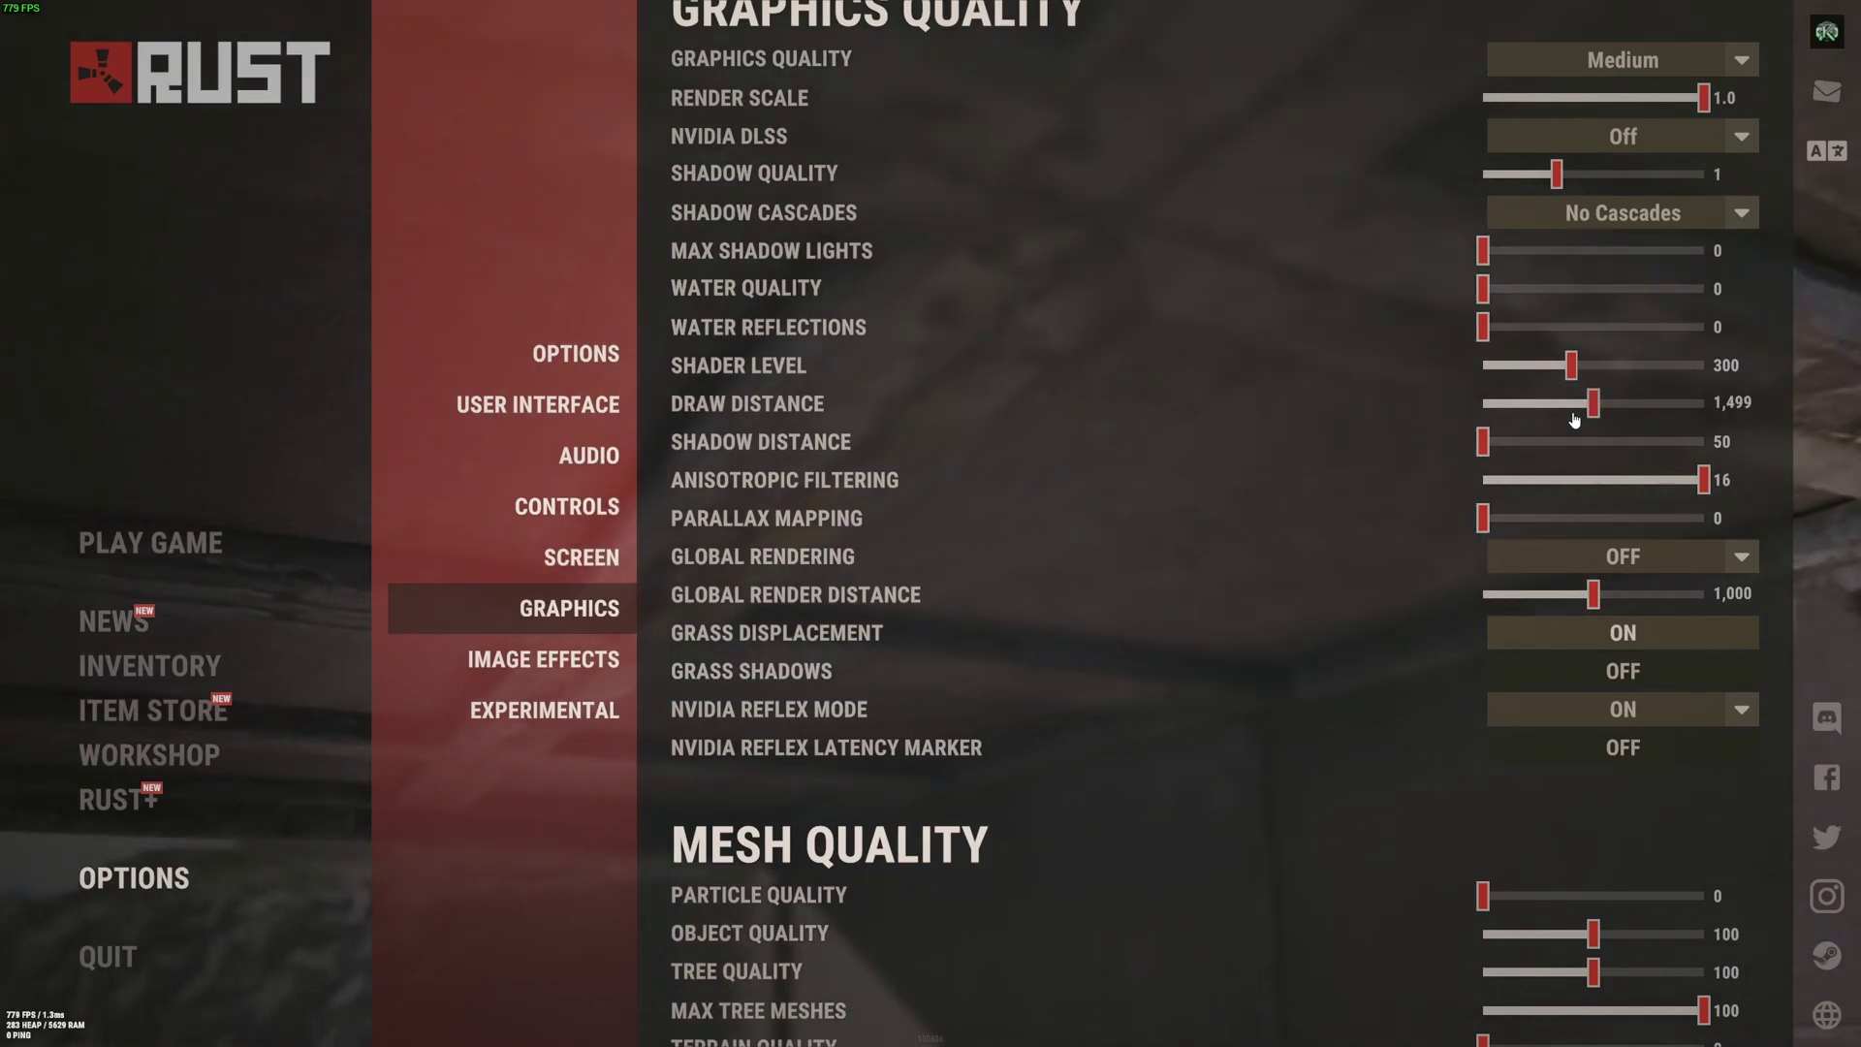
pyautogui.scroll(-1, 1142, 455)
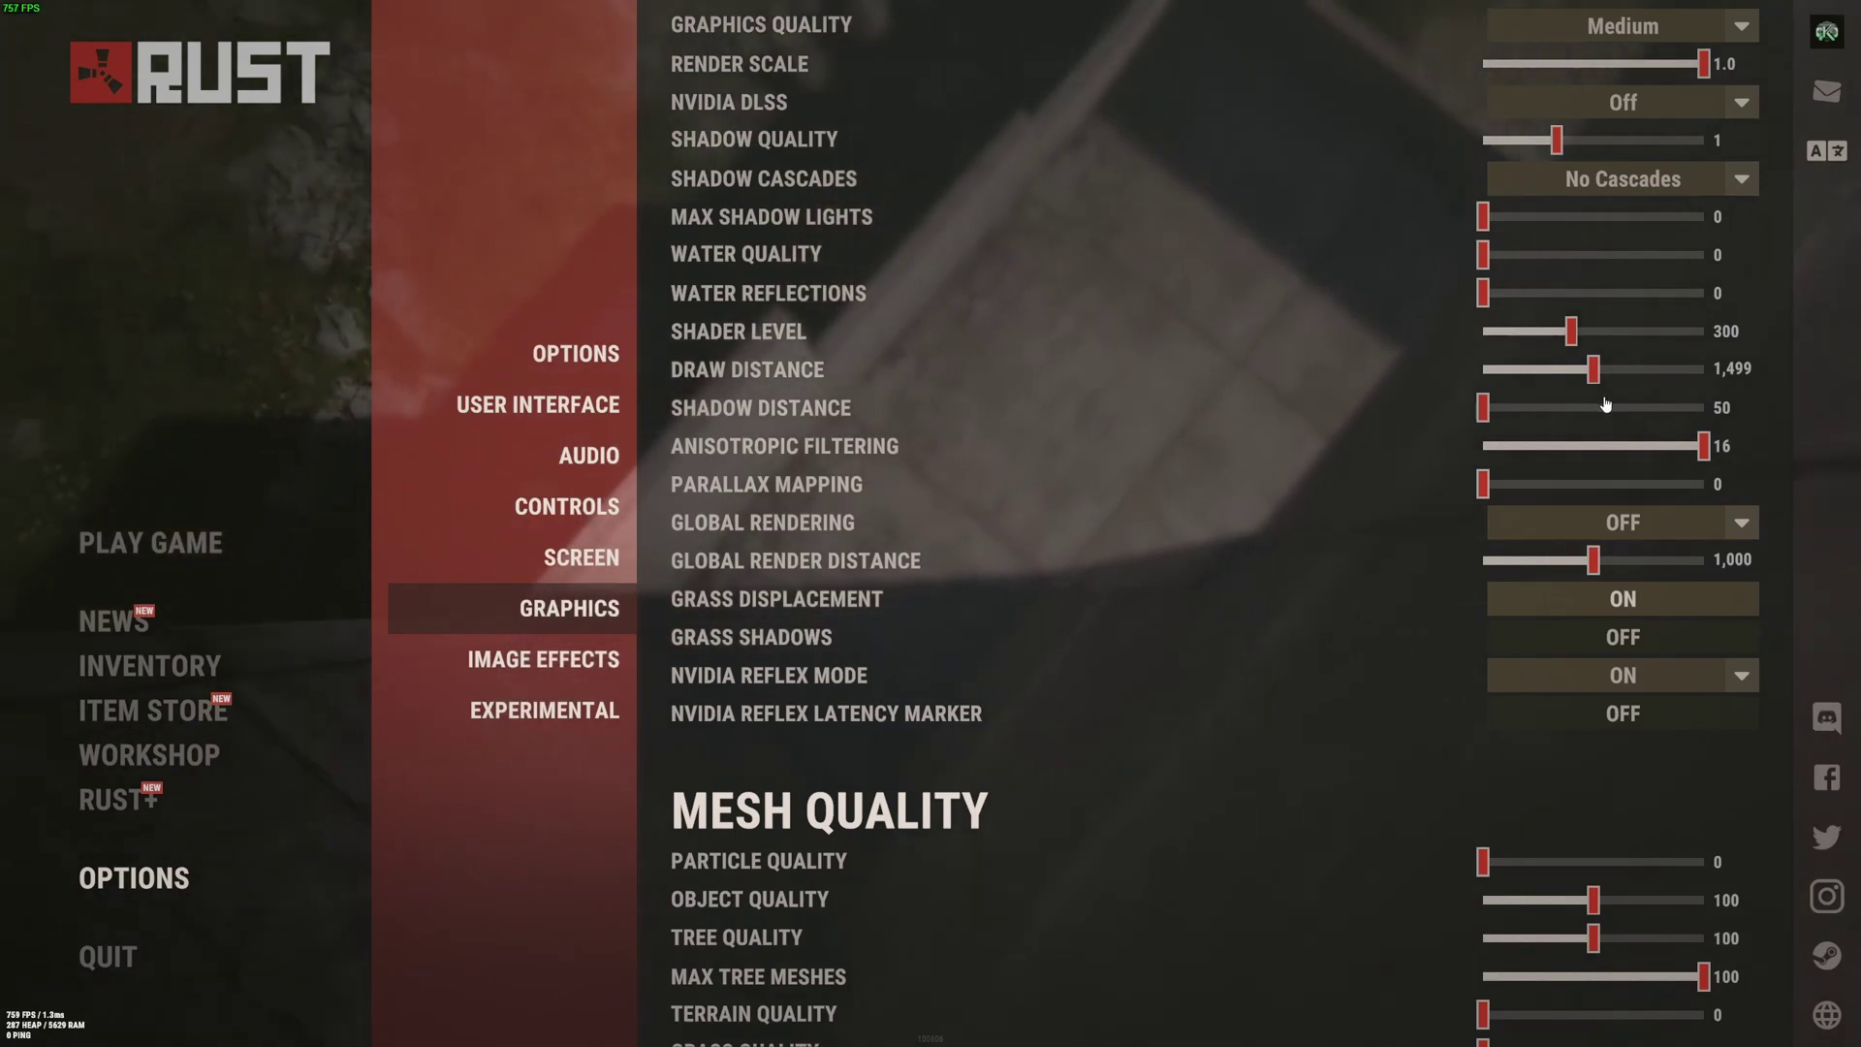
pyautogui.scroll(-1, 1607, 405)
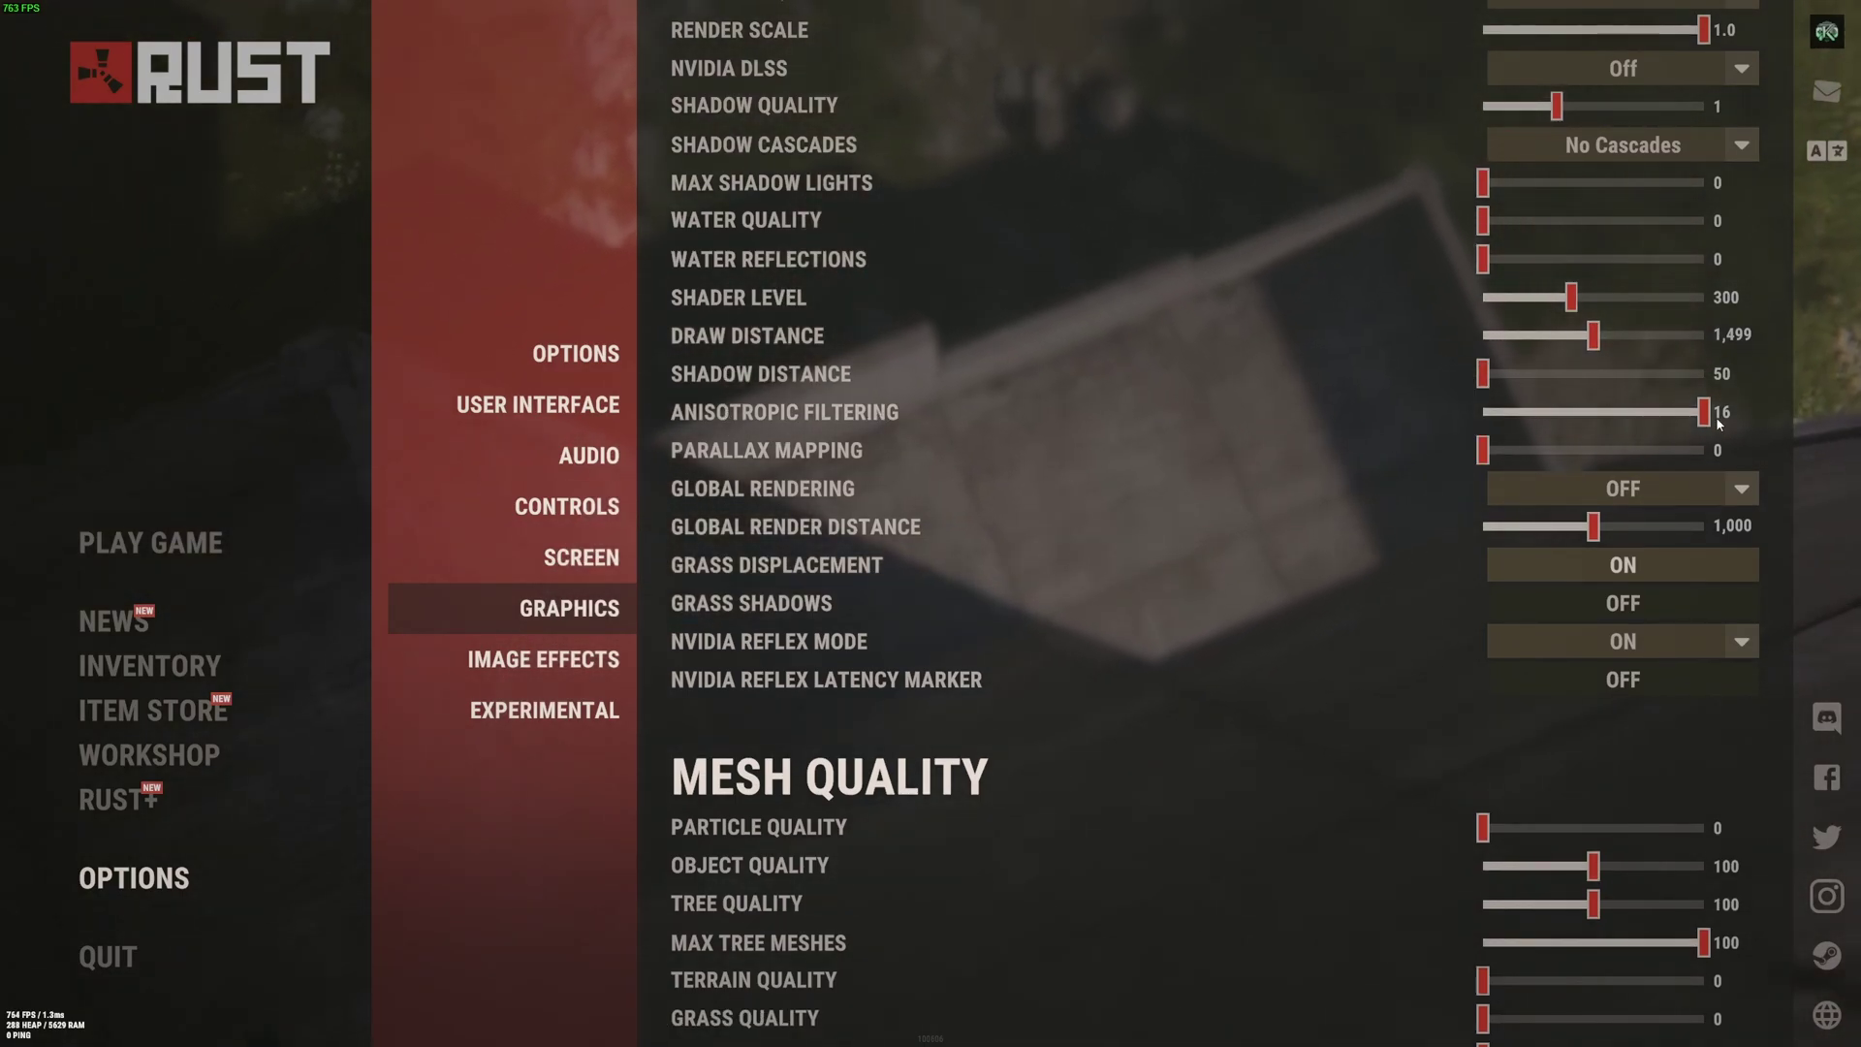
pyautogui.scroll(-1, 1492, 426)
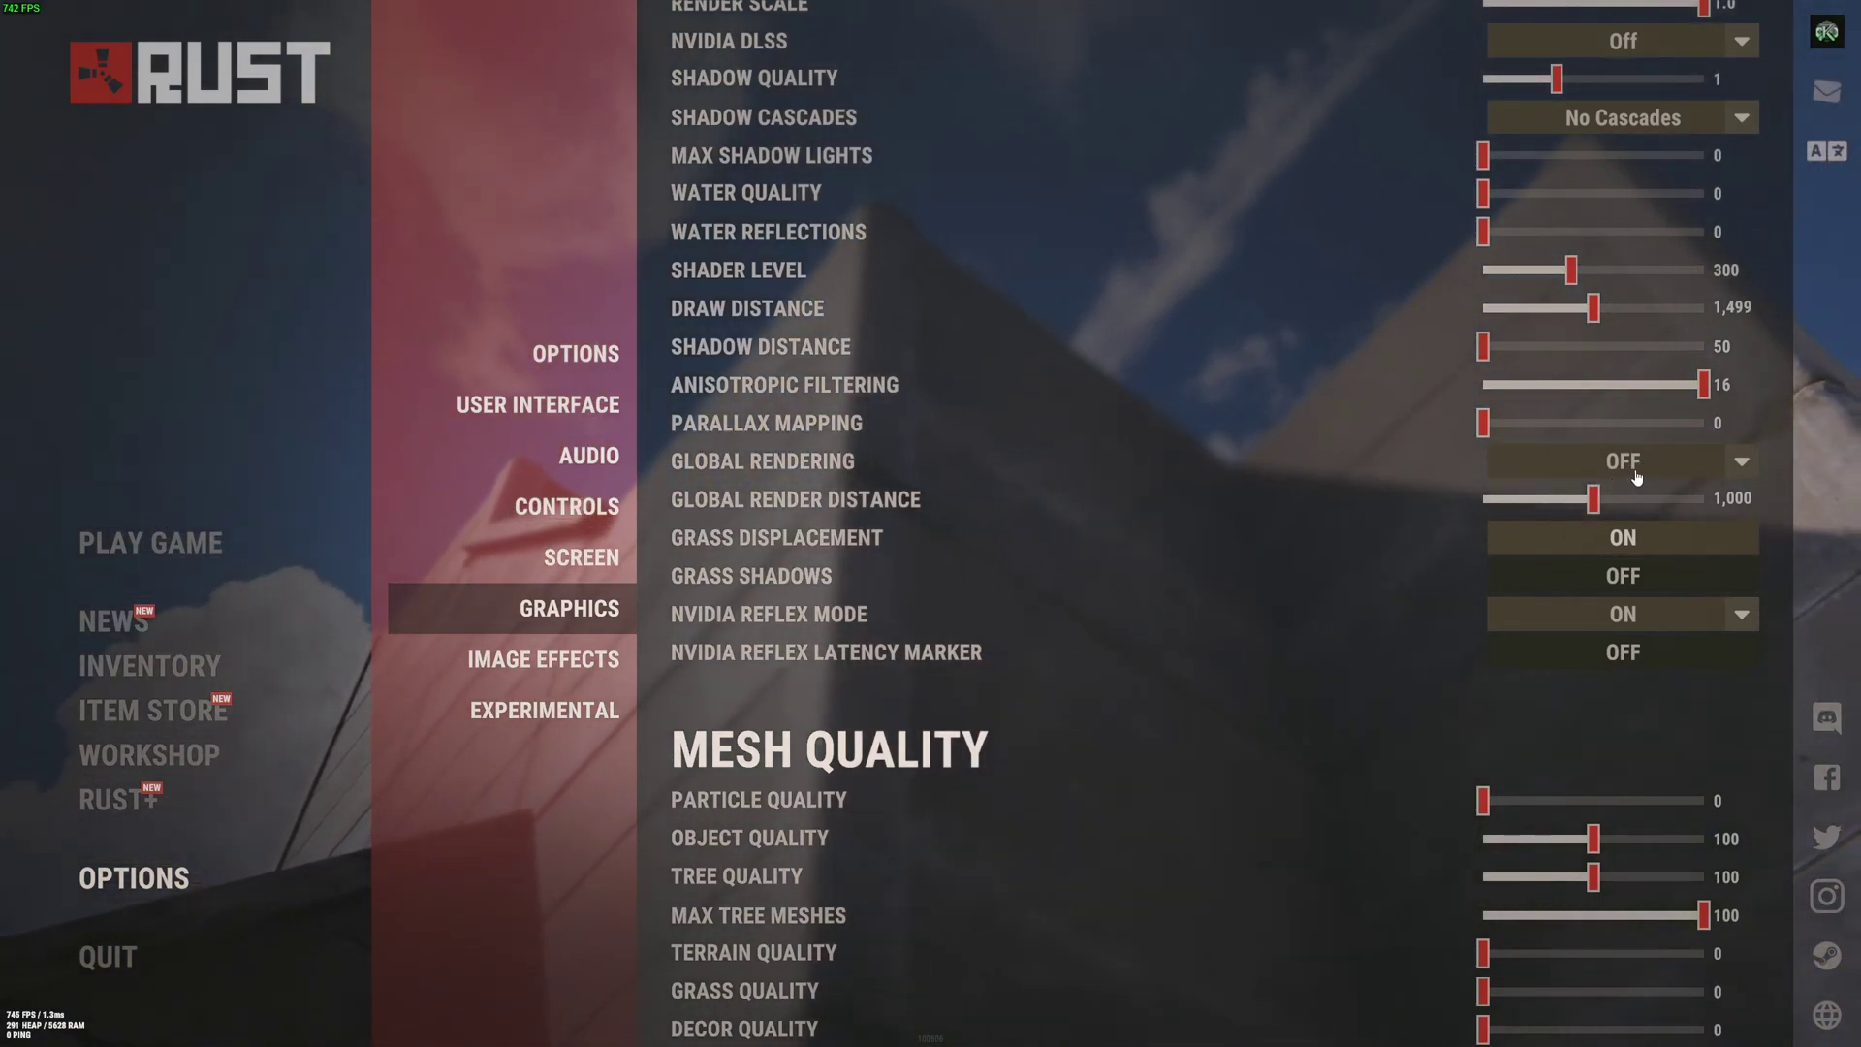
pyautogui.click(1730, 473)
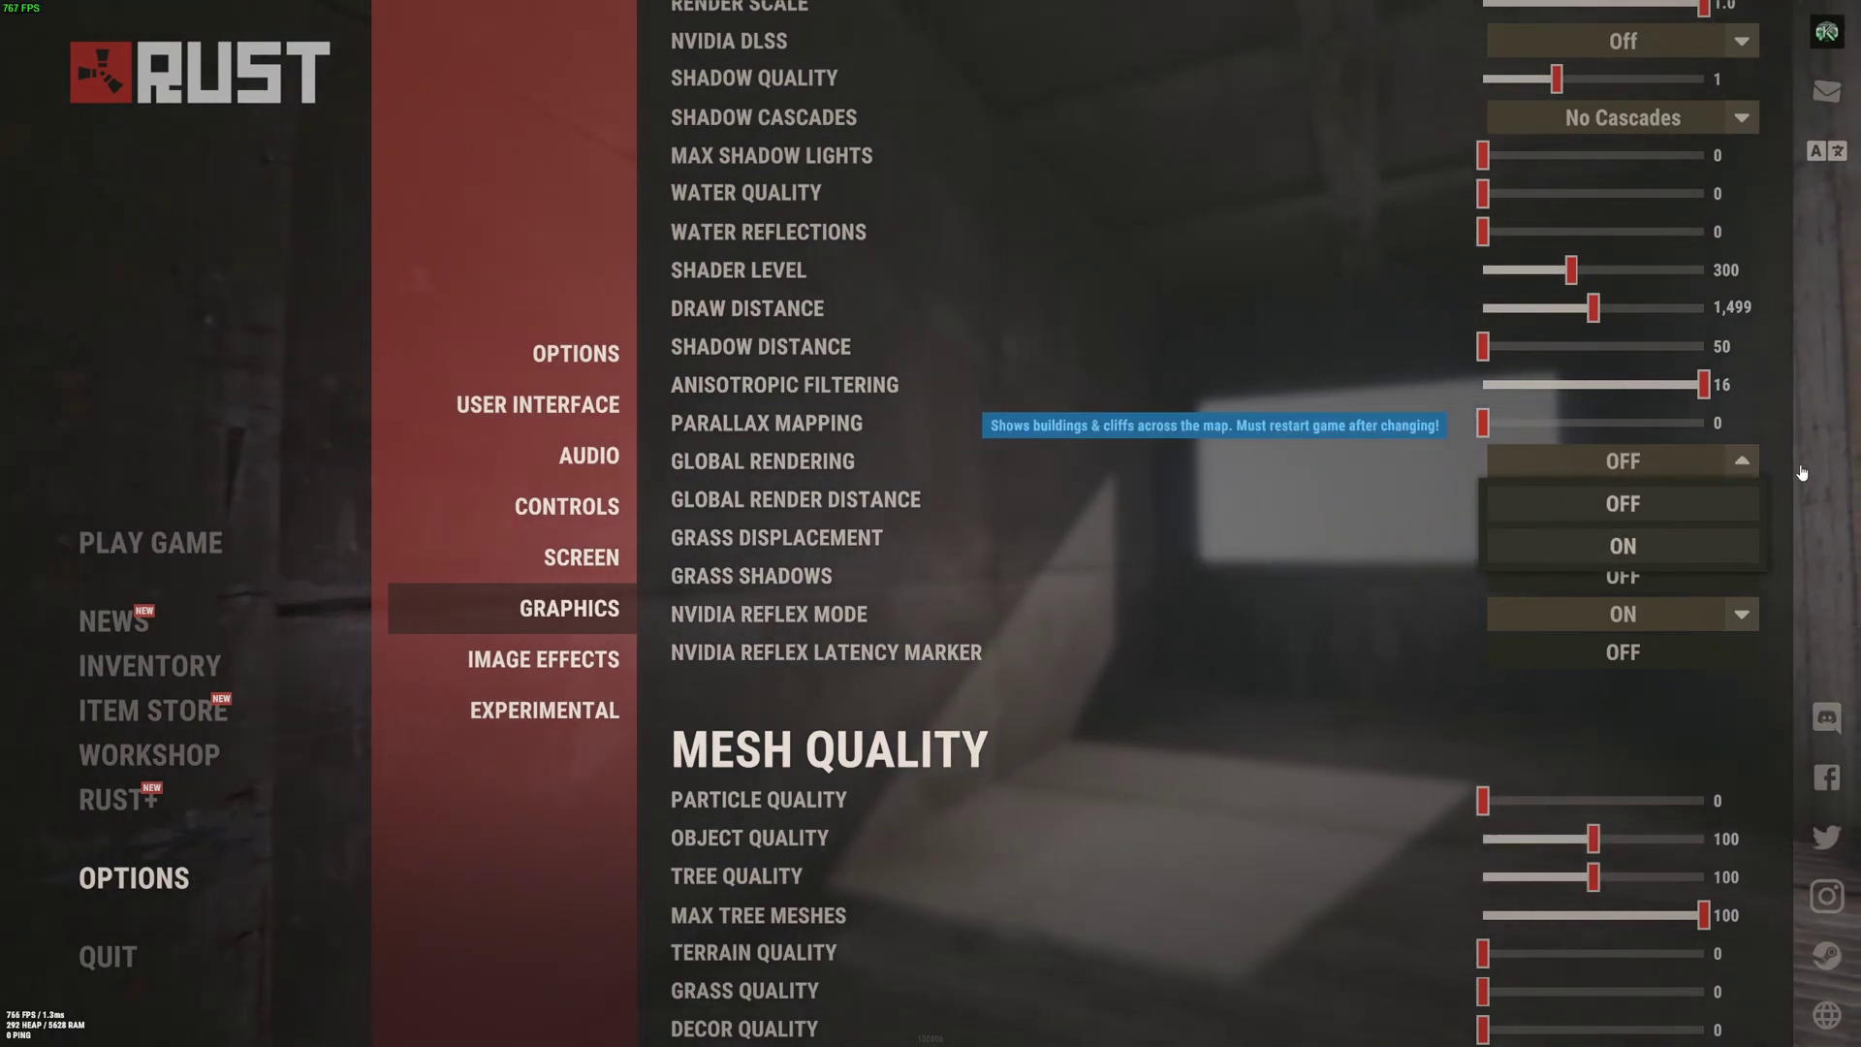
pyautogui.click(1694, 465)
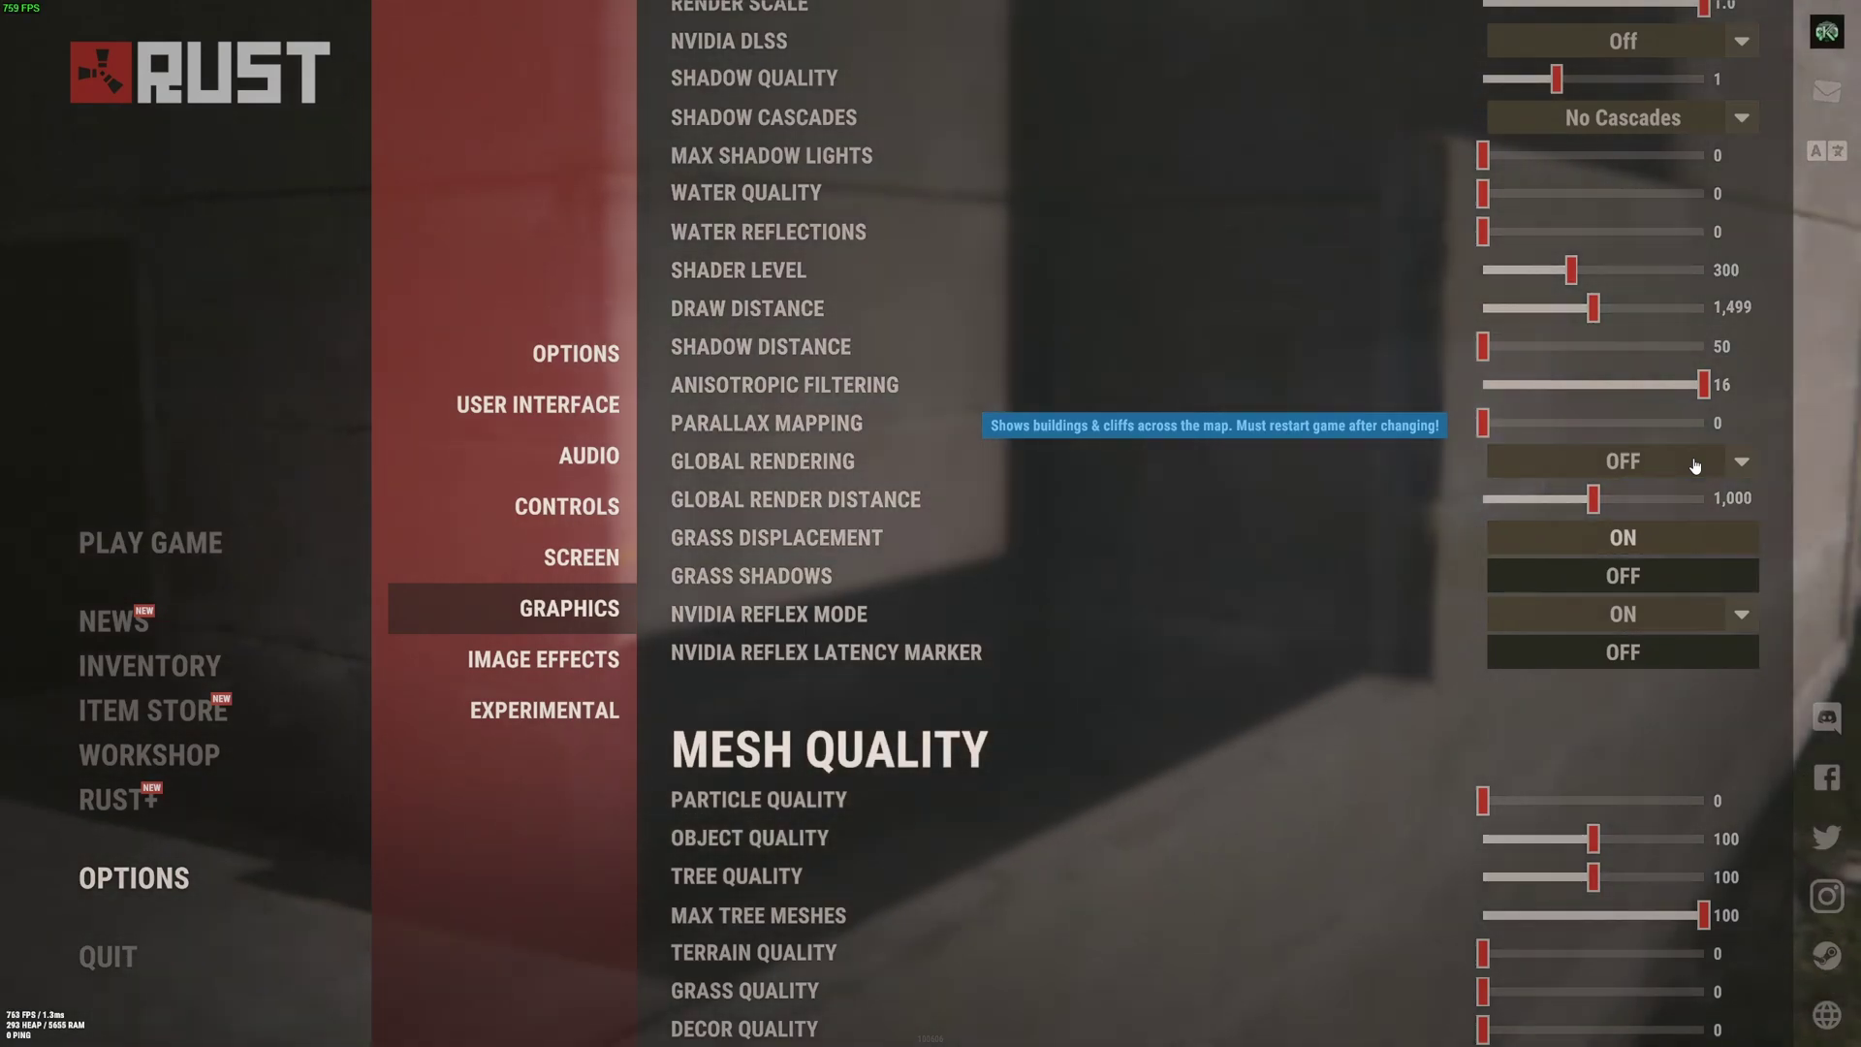
pyautogui.click(1728, 468)
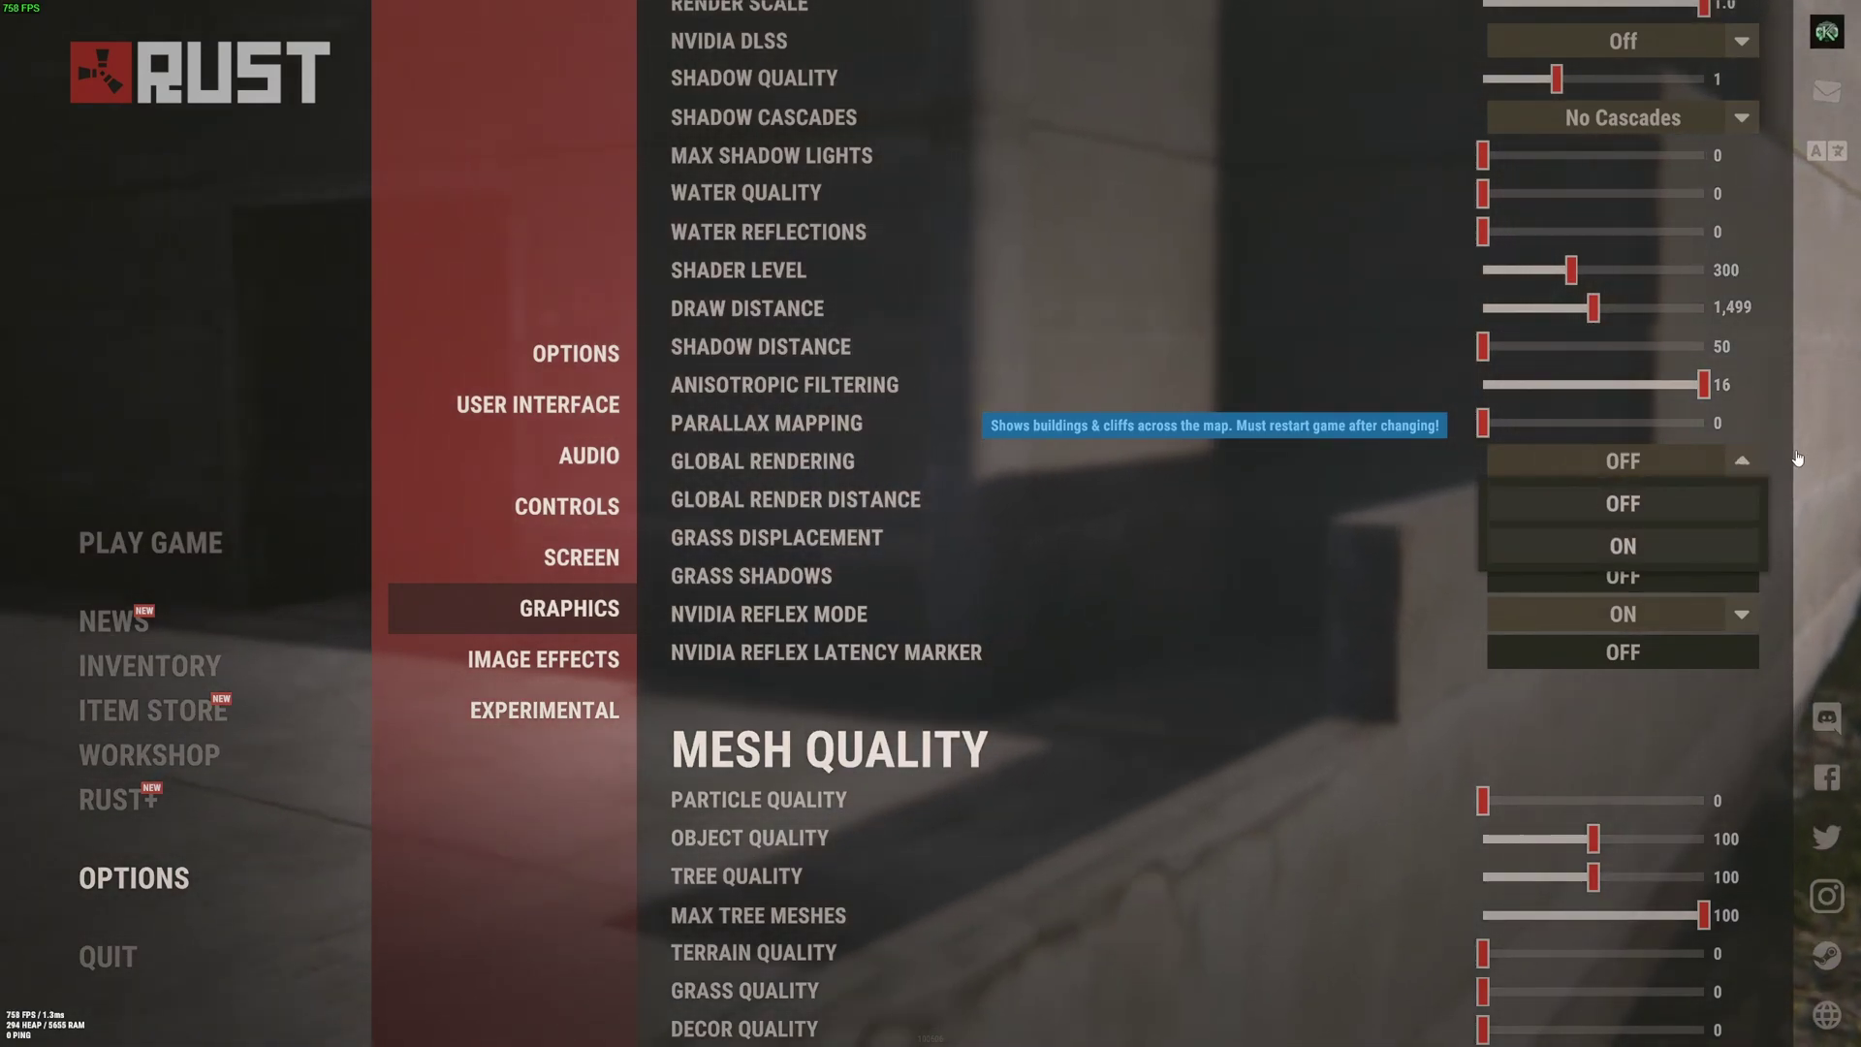
pyautogui.click(1728, 468)
pyautogui.click(1727, 468)
pyautogui.click(1683, 544)
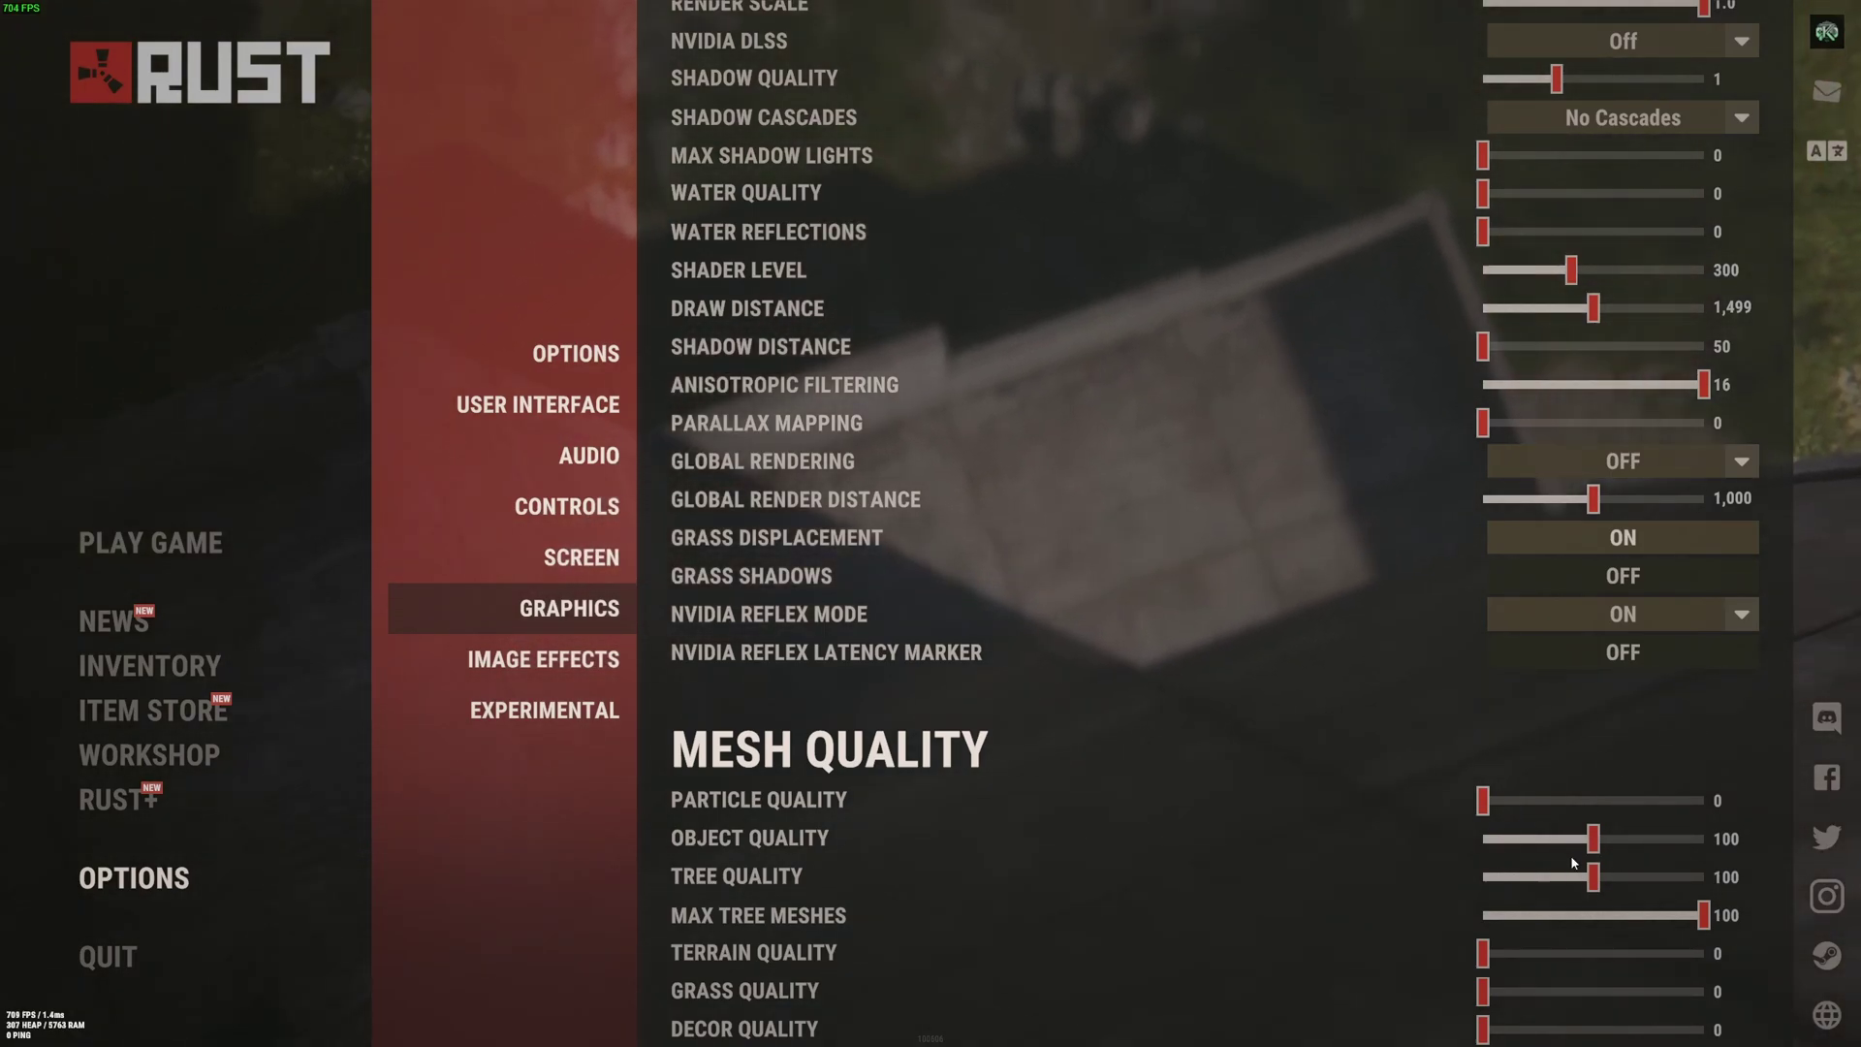
pyautogui.moveTo(1594, 846); pyautogui.dragTo(1532, 847)
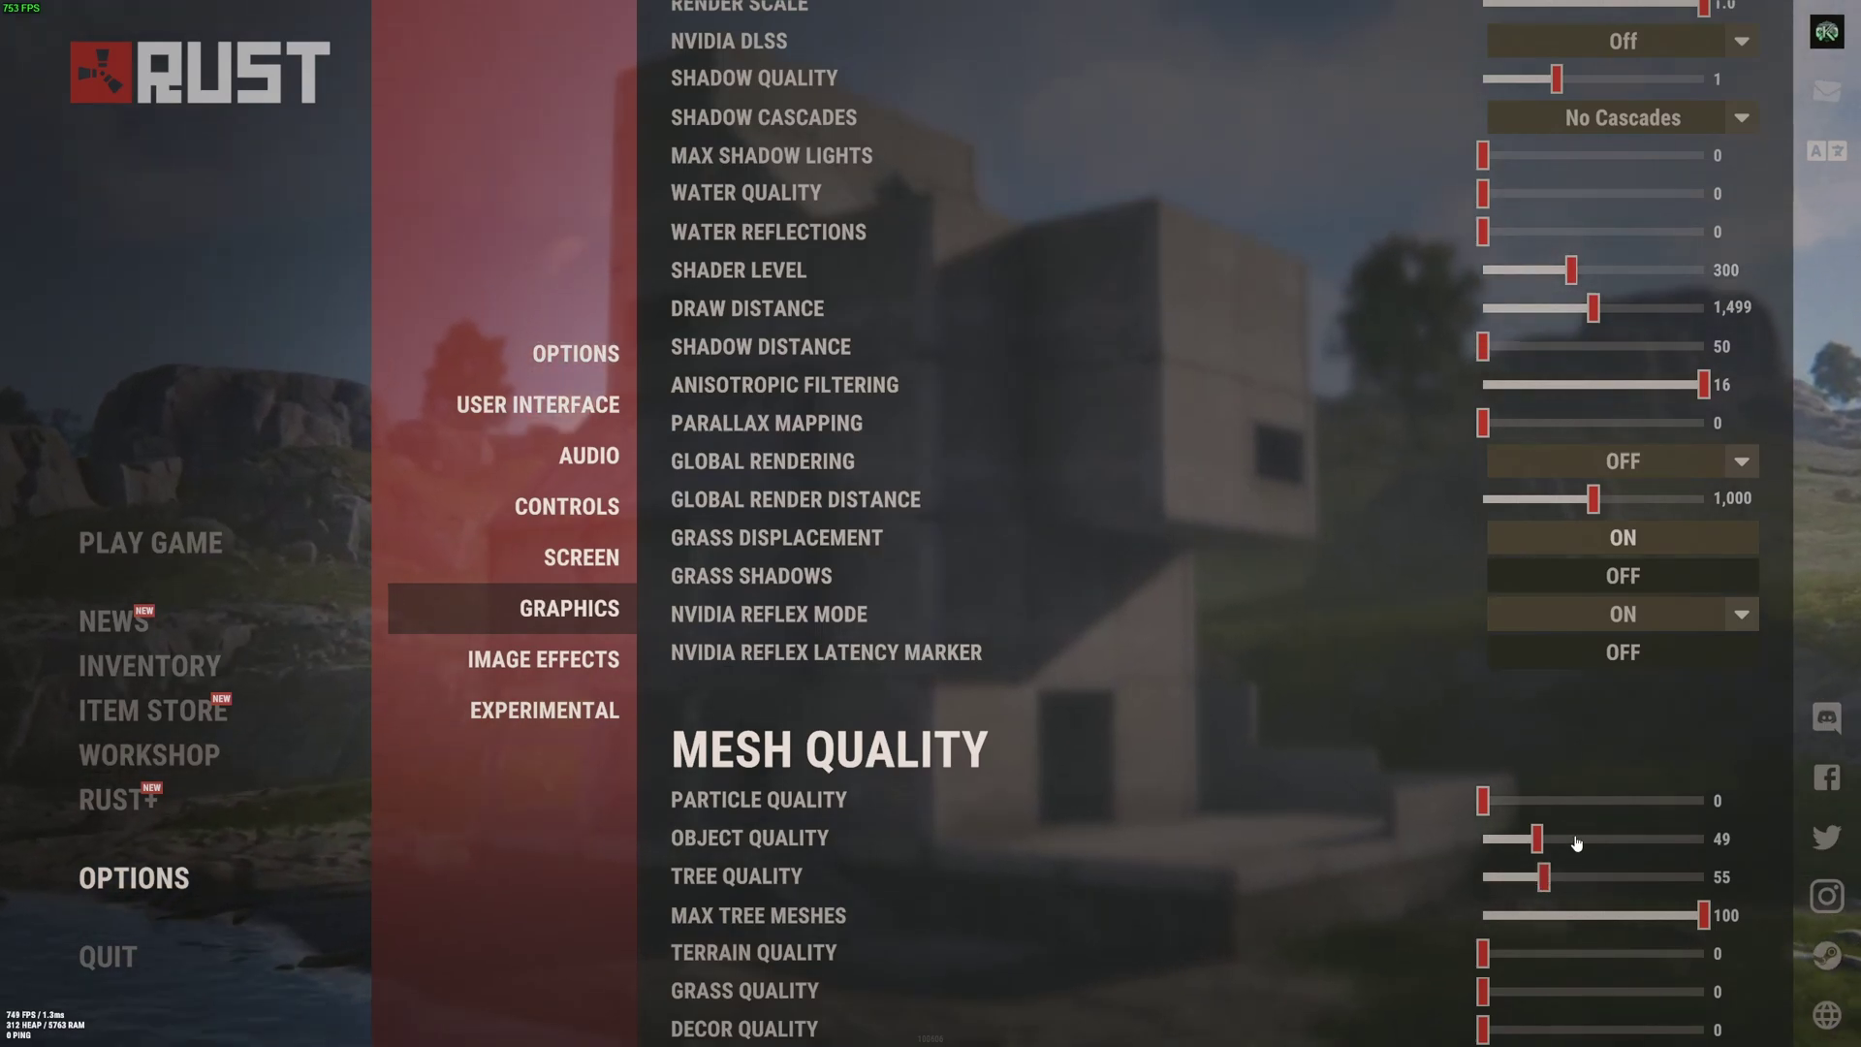
pyautogui.moveTo(1549, 846); pyautogui.dragTo(1595, 875)
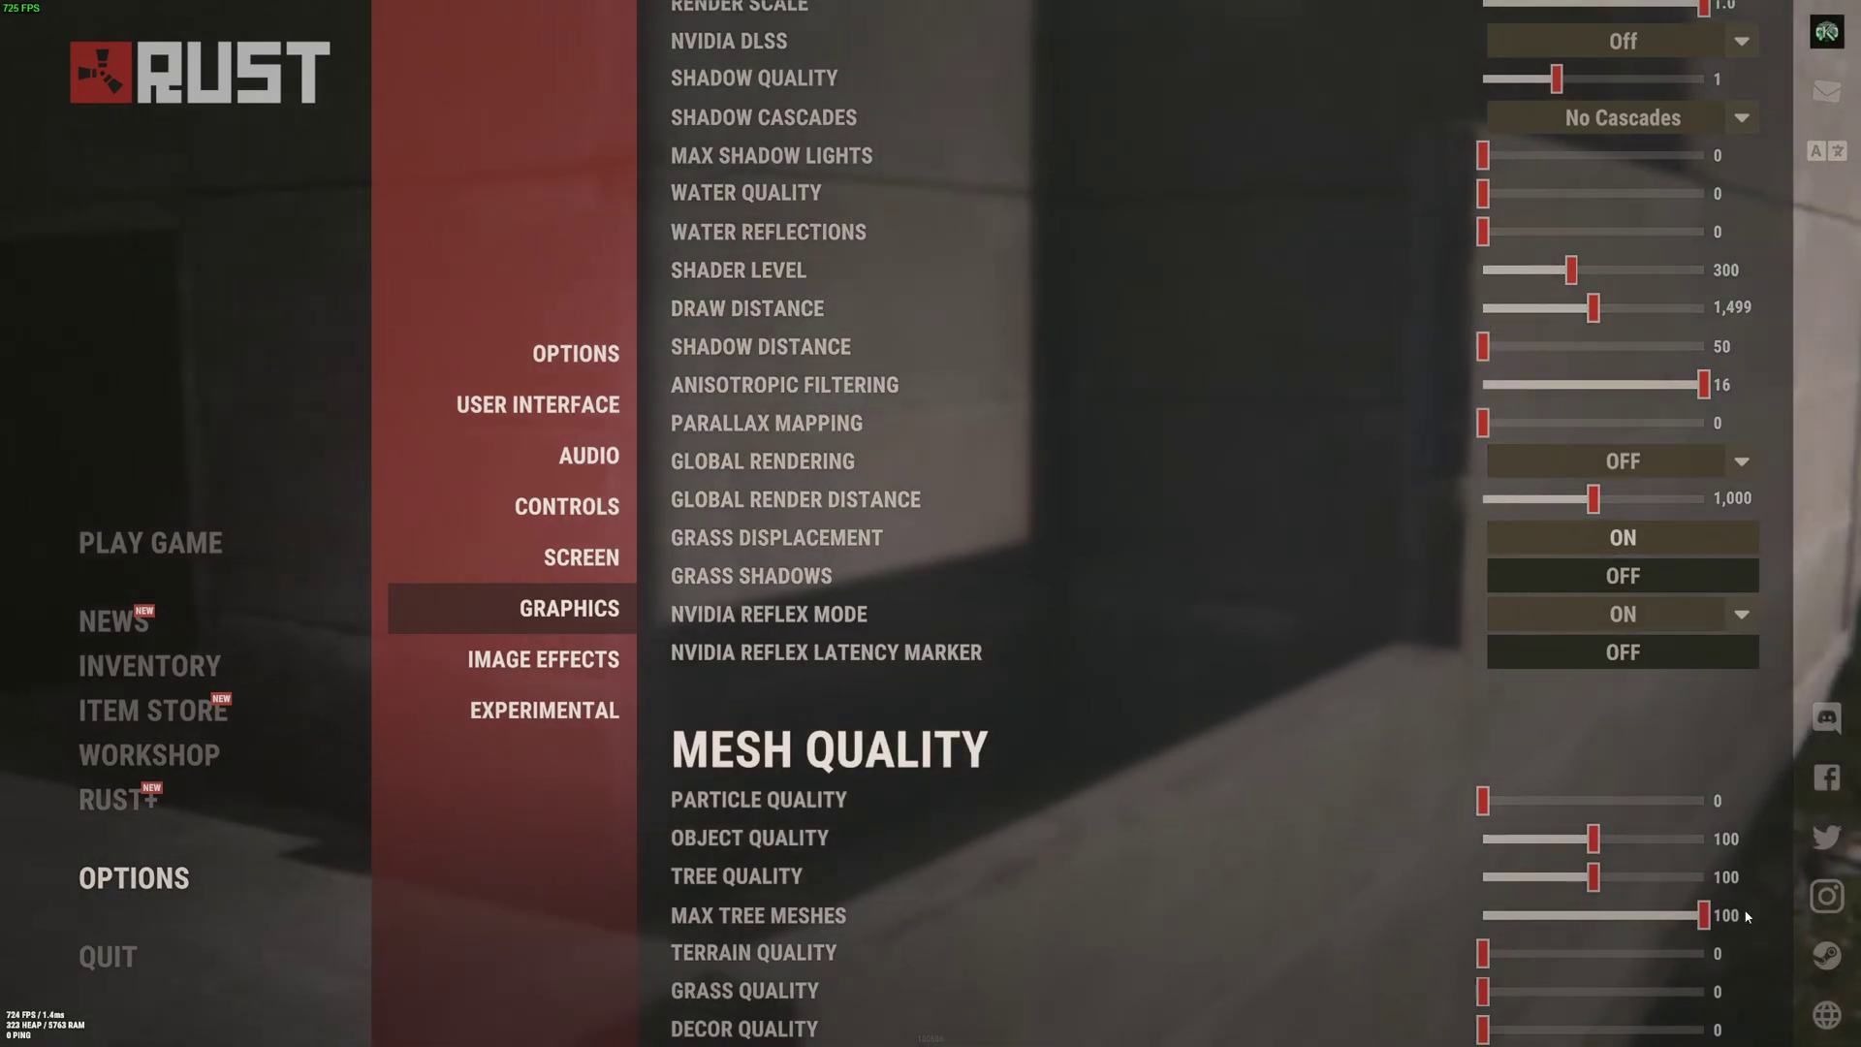
pyautogui.moveTo(1705, 913); pyautogui.dragTo(1581, 916)
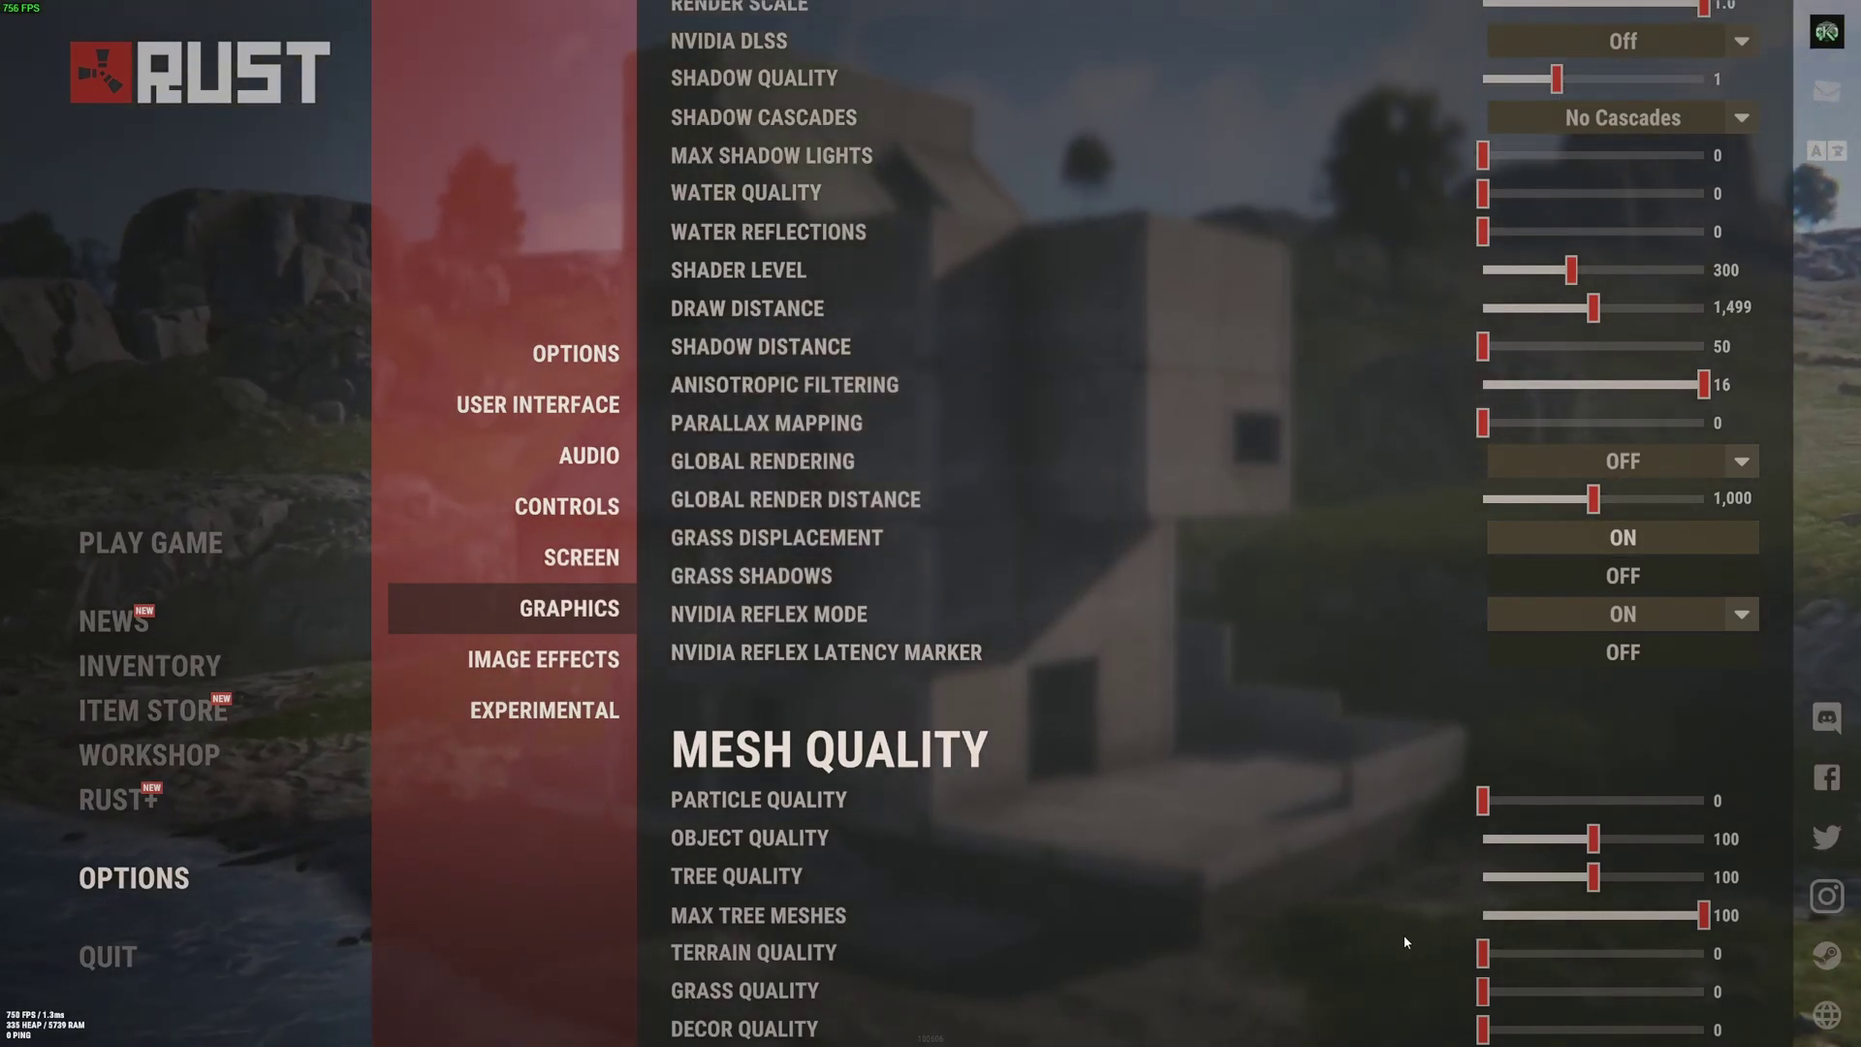
# Step: In Image Effects, switch Anti-Aliasing to OFF briefly, then set it back to FXAA
pyautogui.click(593, 669)
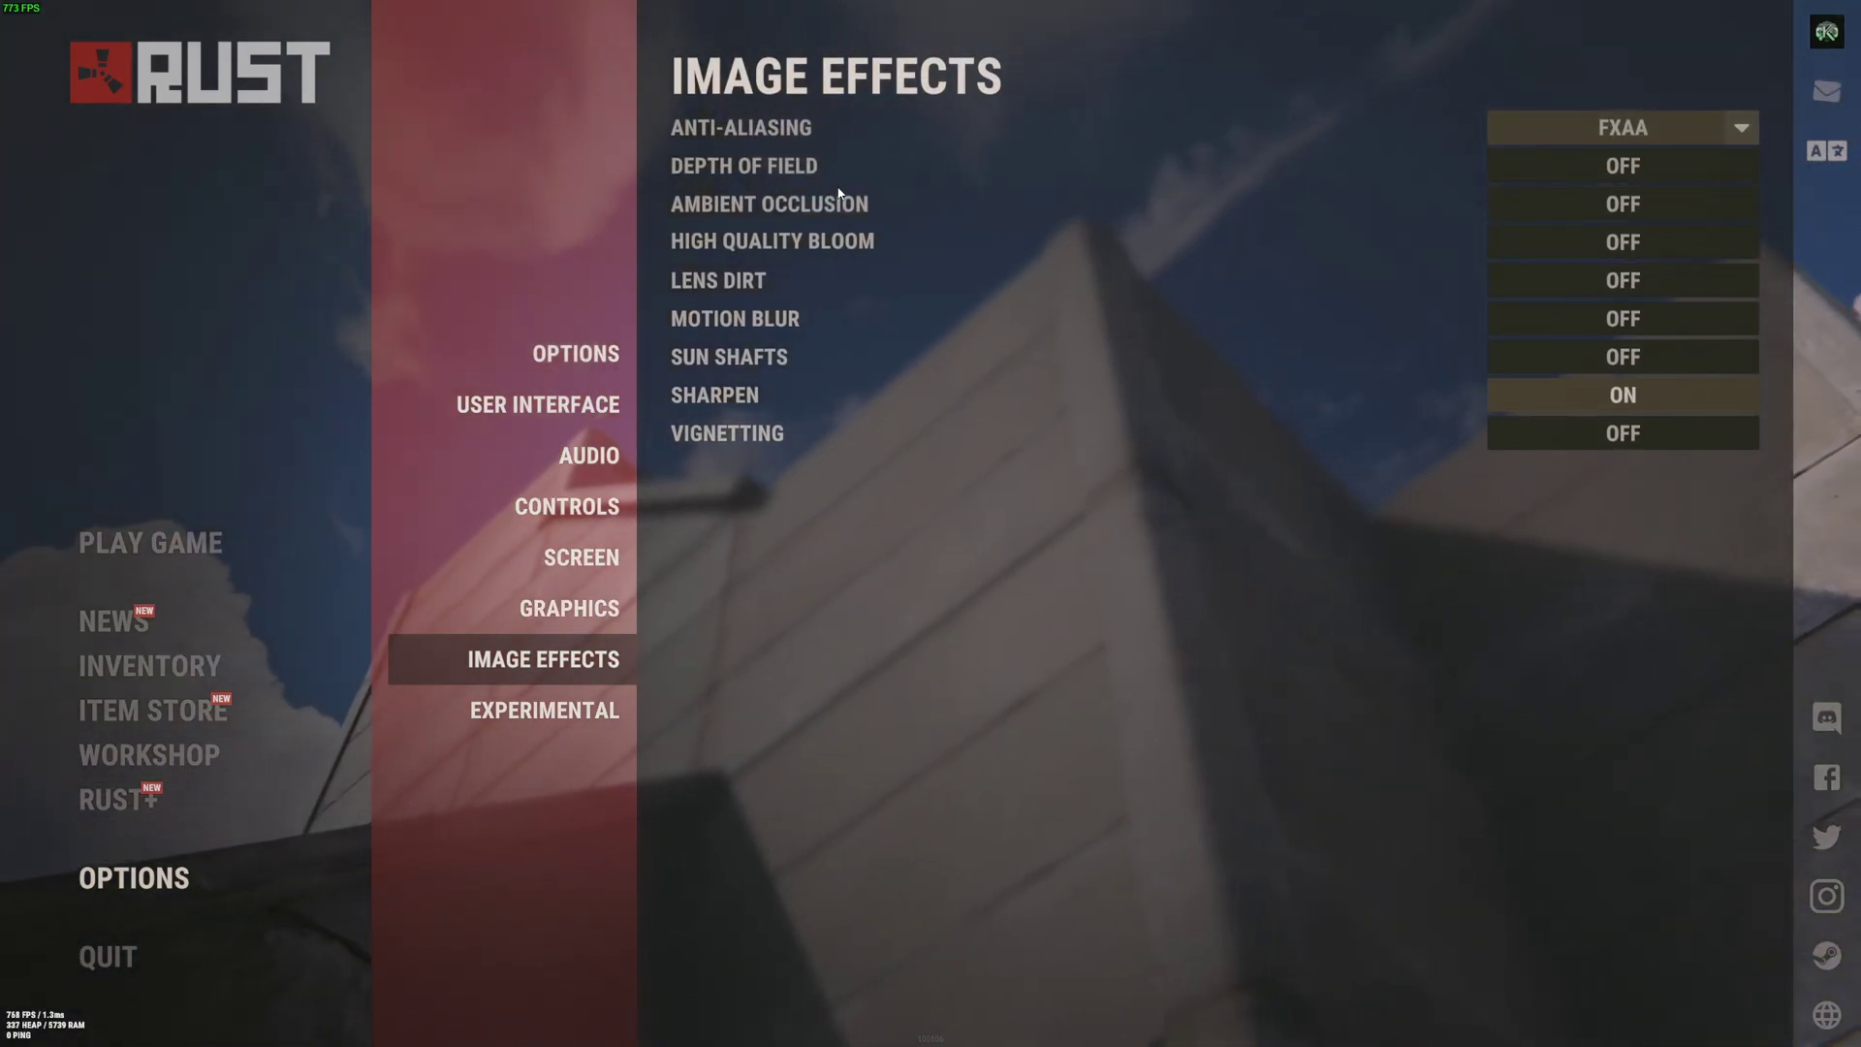
pyautogui.click(1640, 128)
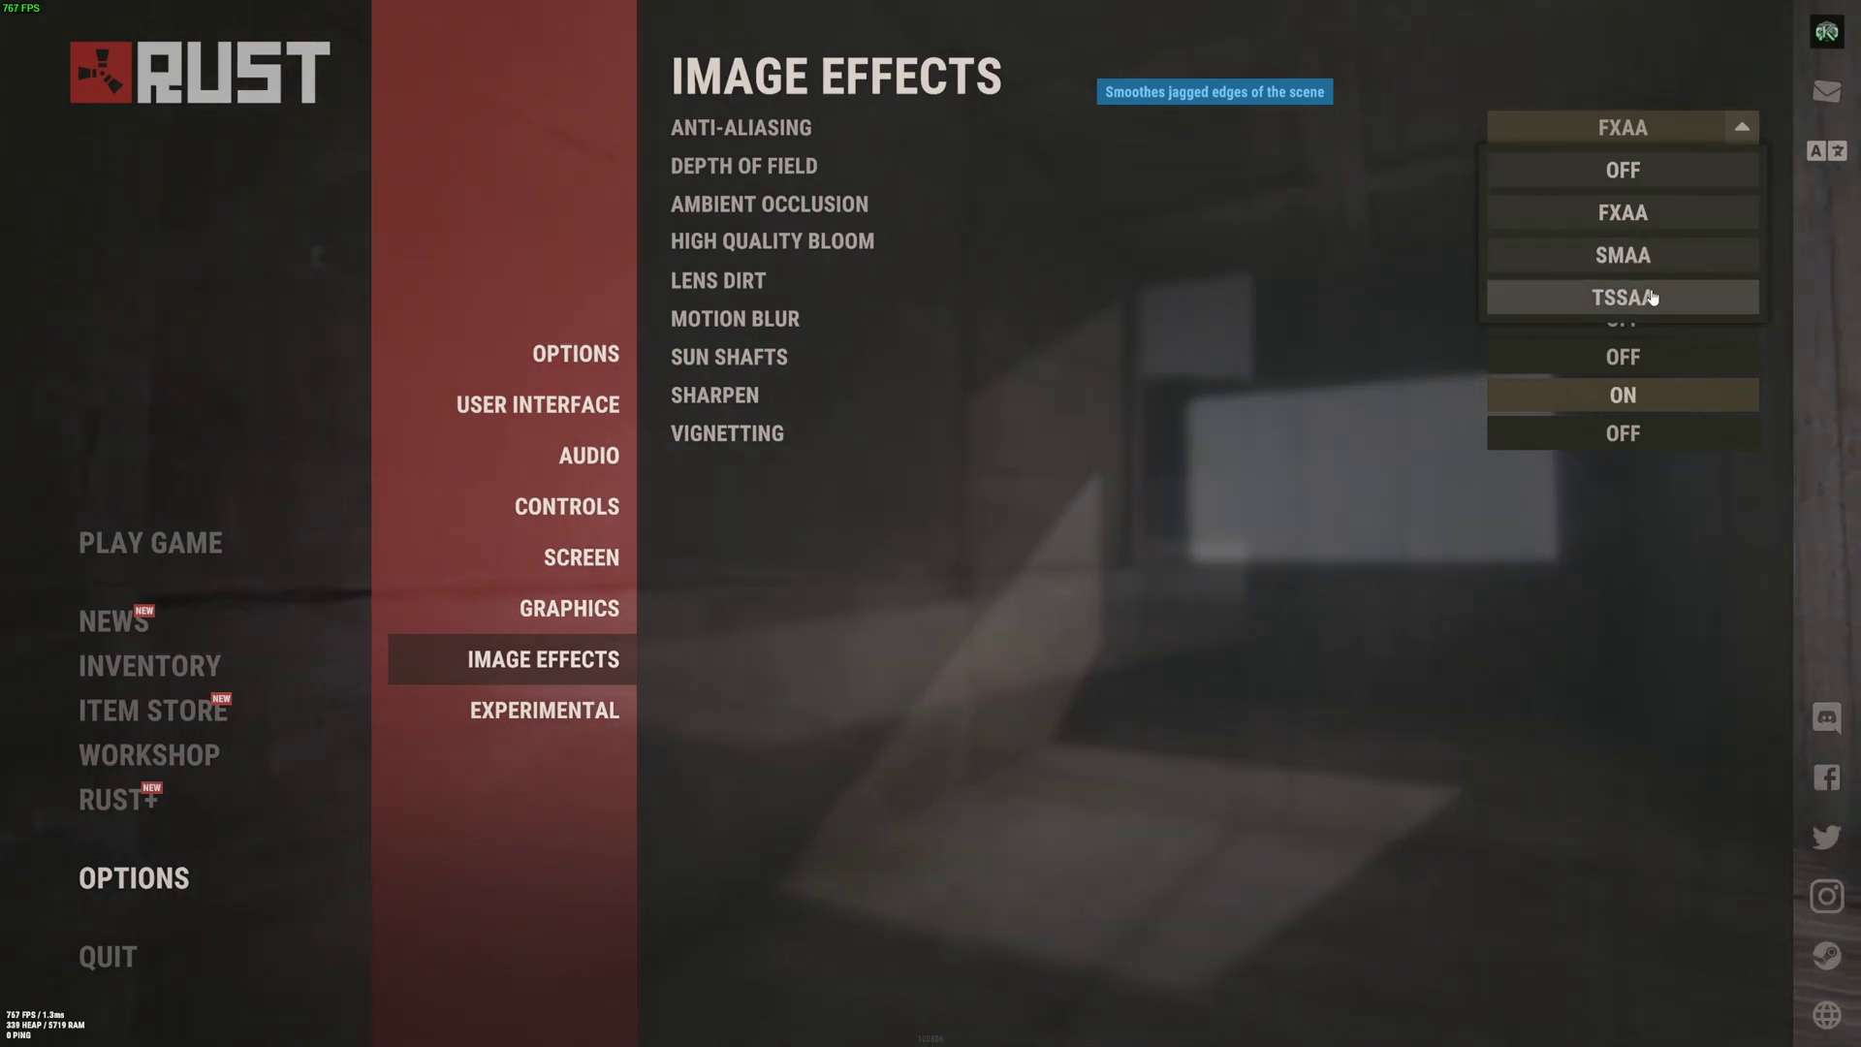
pyautogui.click(1644, 172)
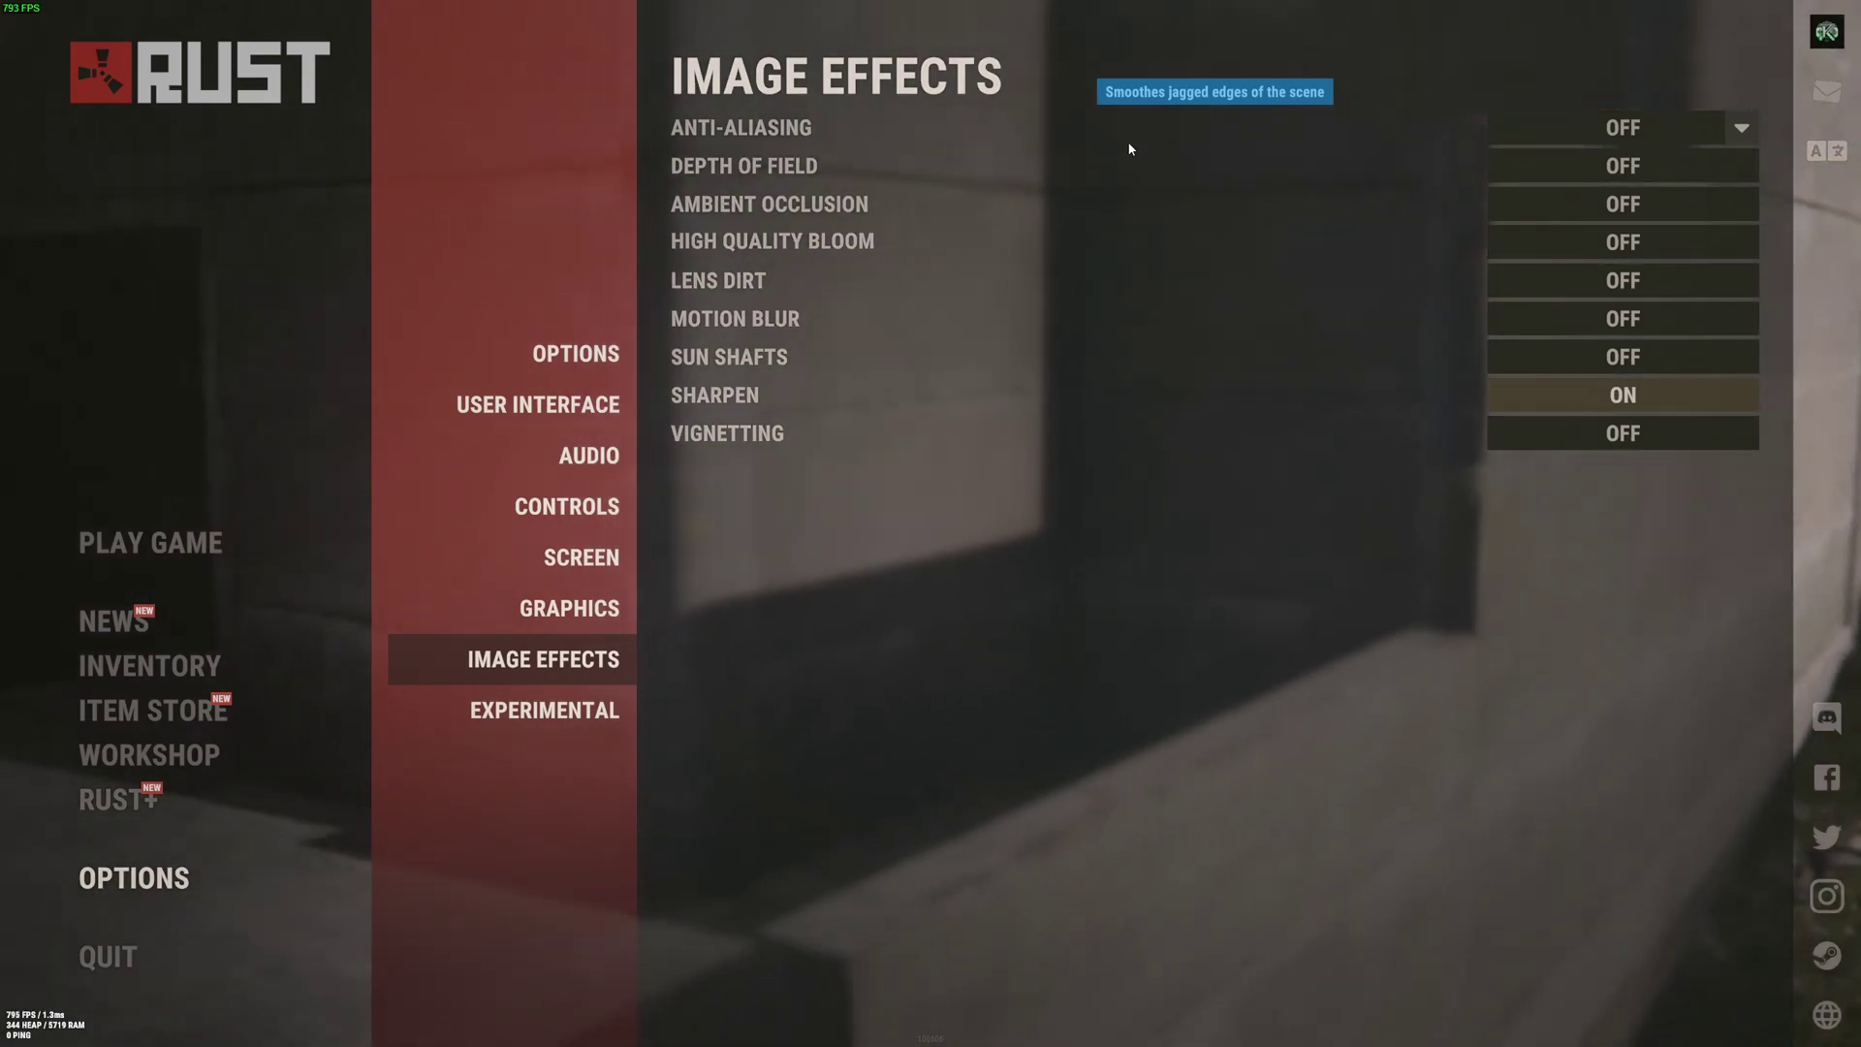
pyautogui.click(1619, 127)
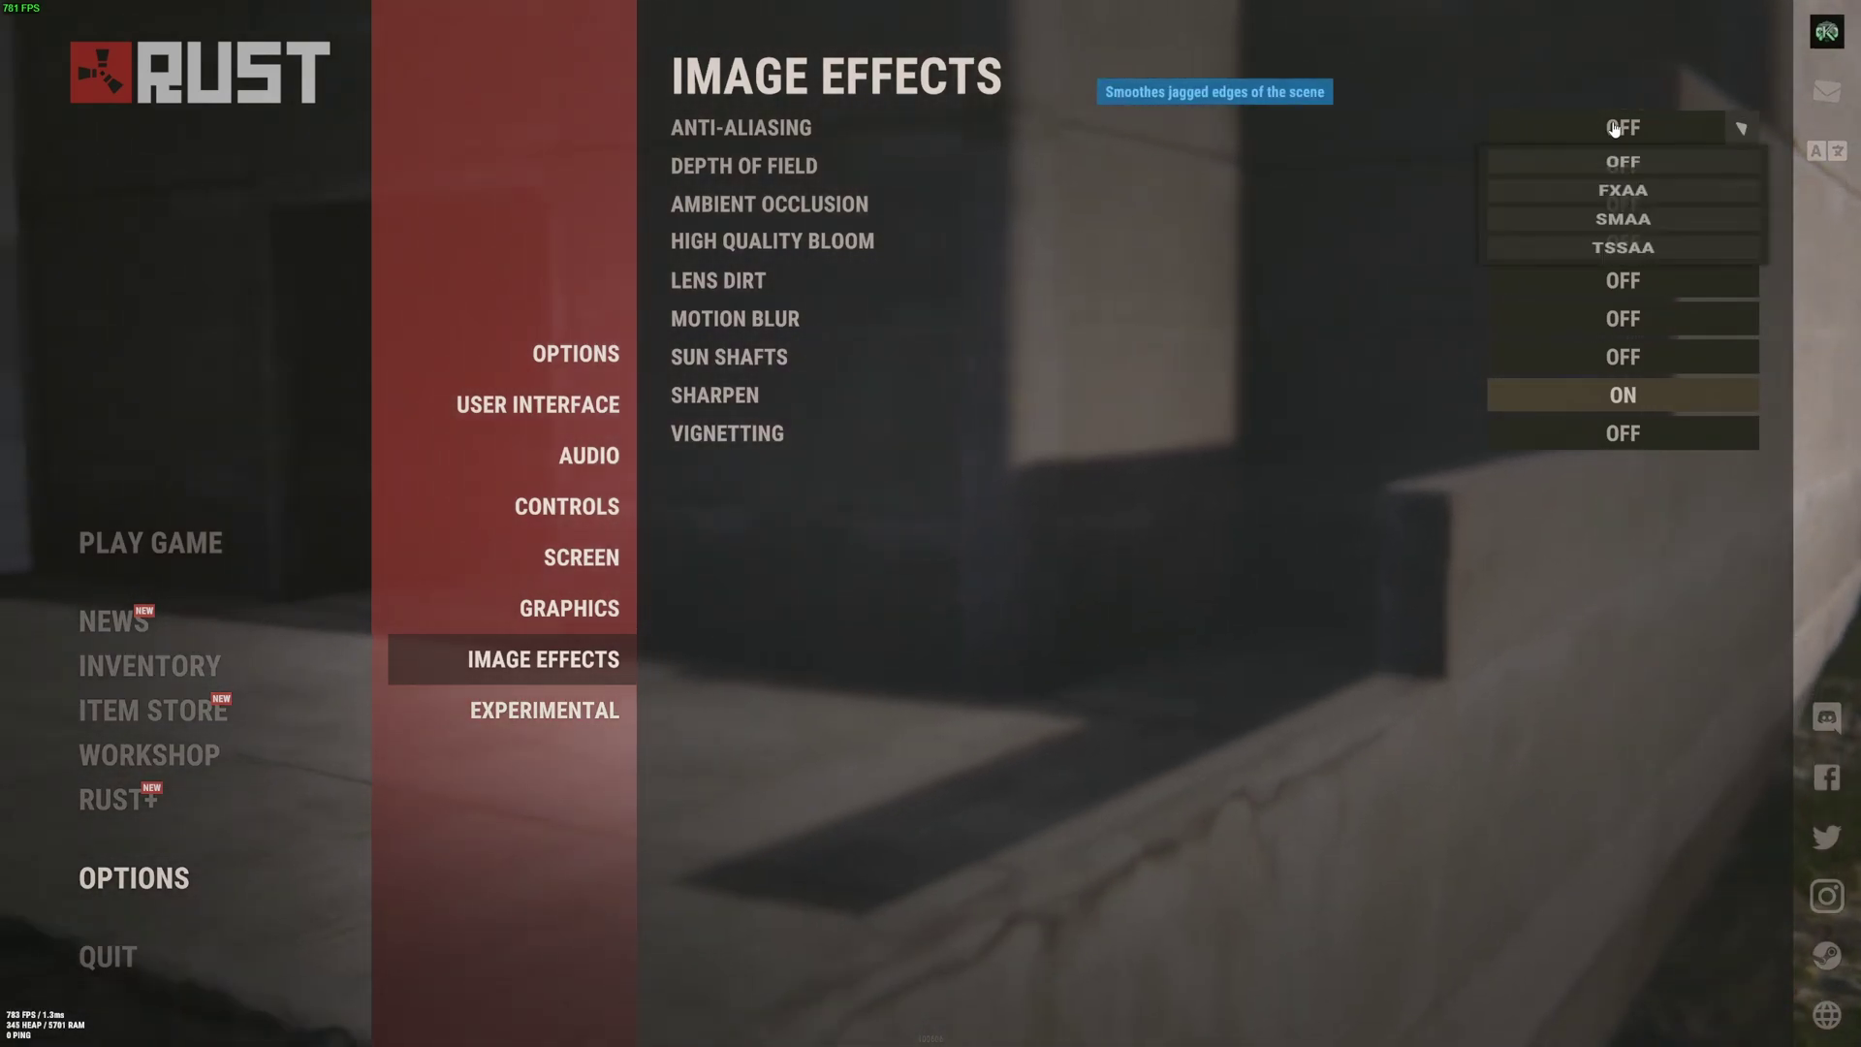
pyautogui.click(1641, 203)
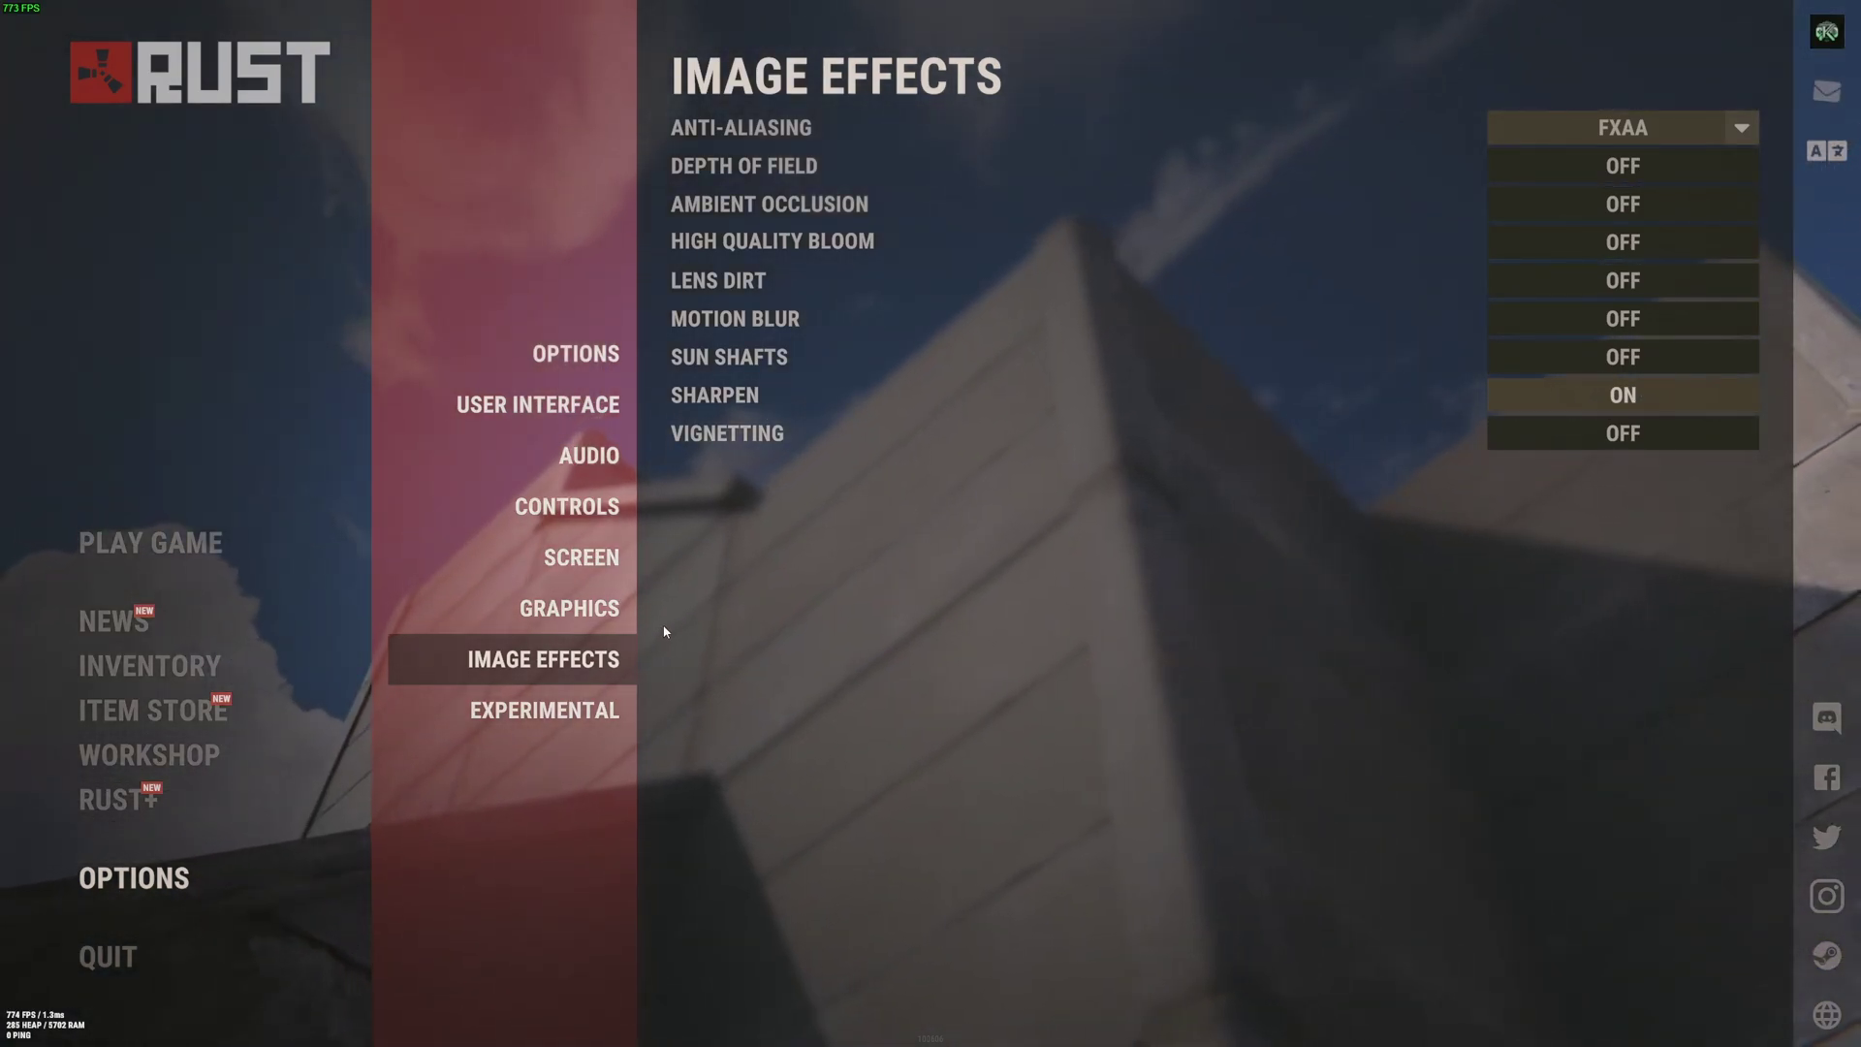
# Step: Show Rust's Experimental settings: Occlusion Culling and Contact Shadows Off, GC Buffer 3,982
pyautogui.click(558, 712)
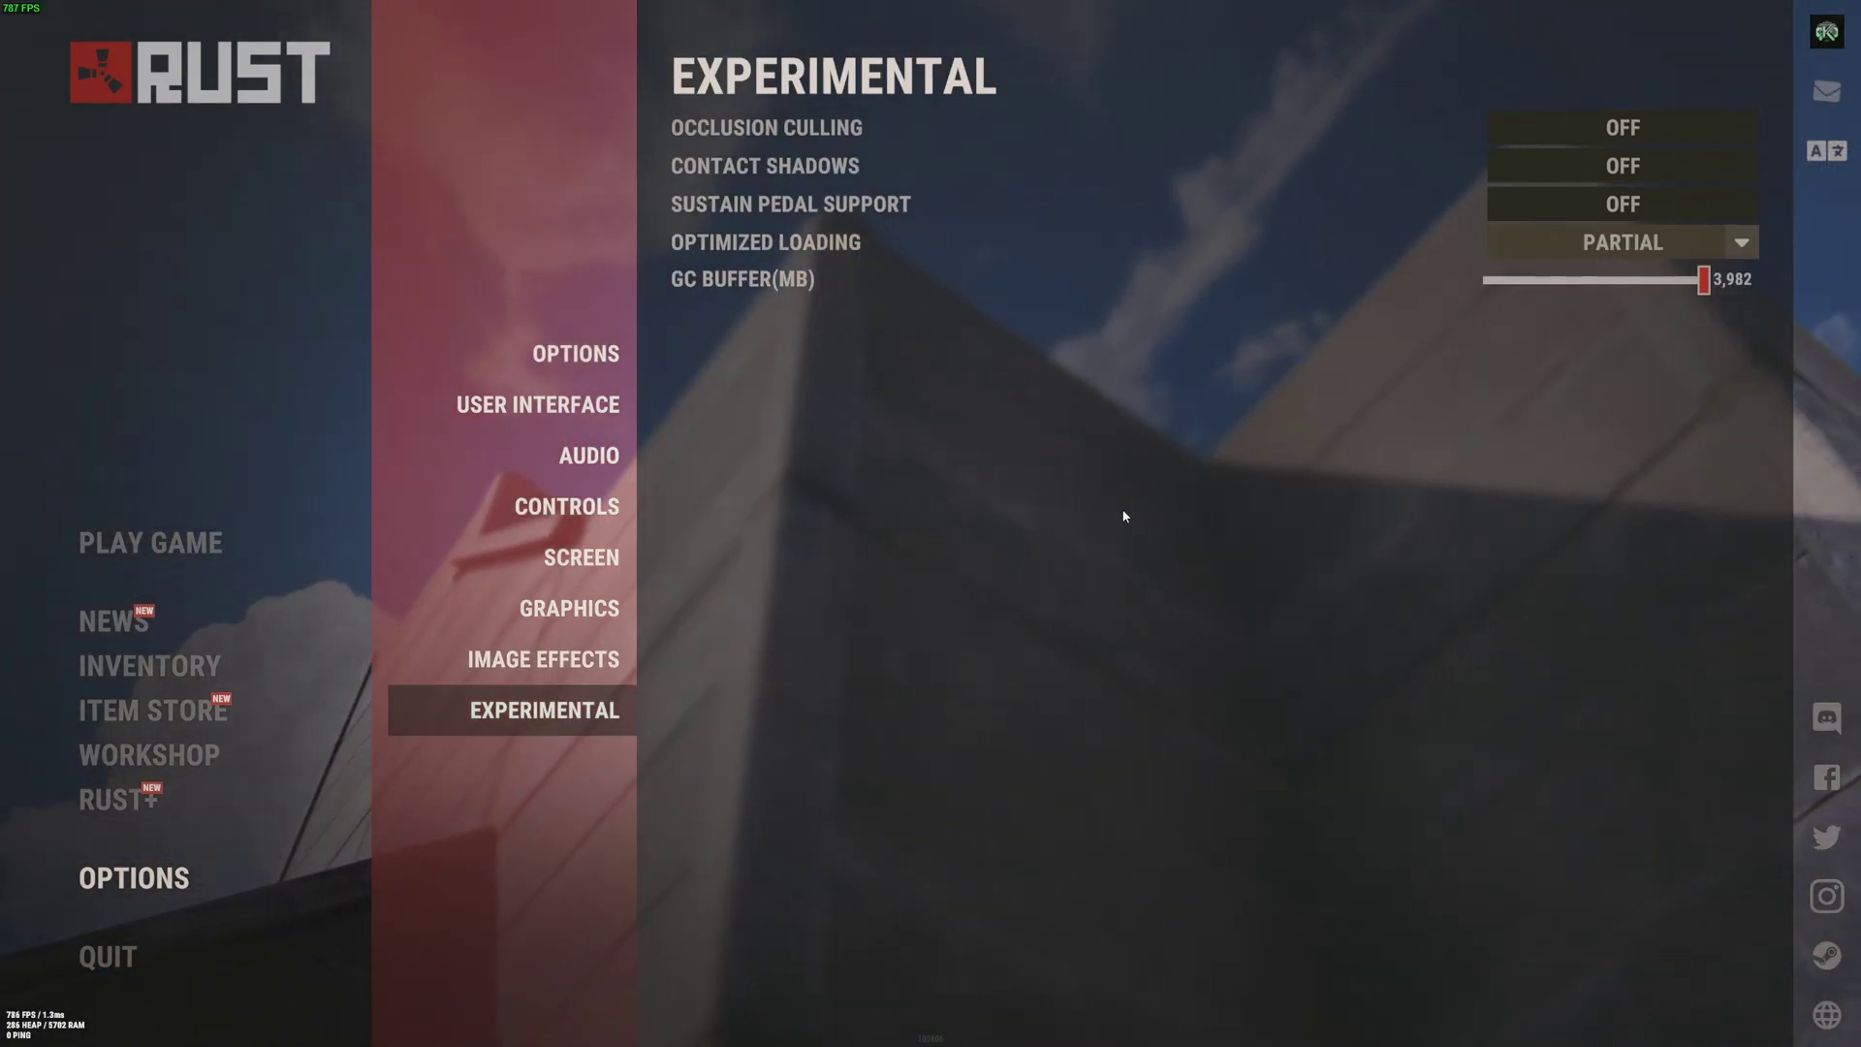